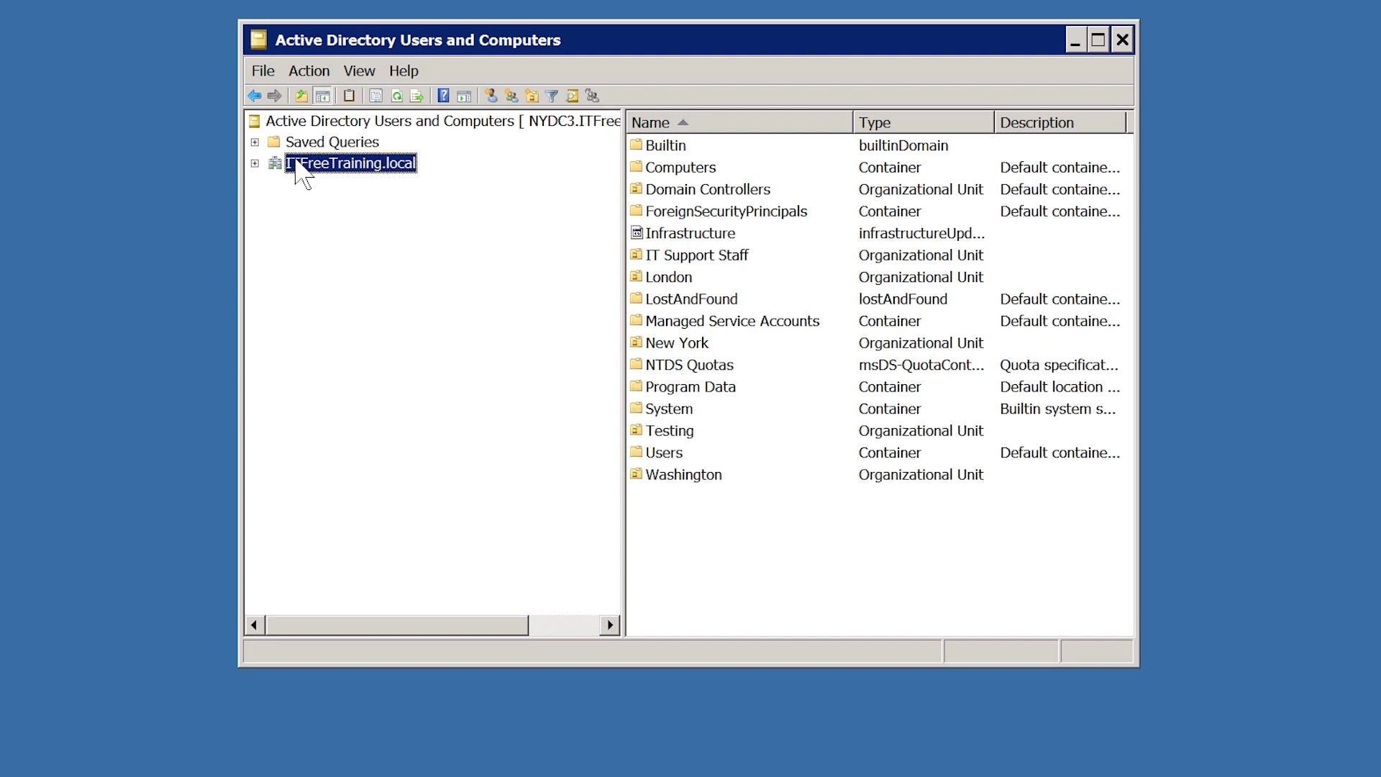
# - Check the domain functional level of ITFreeTraining.local and close the dialog without changing it
pyautogui.rightClick(297, 165)
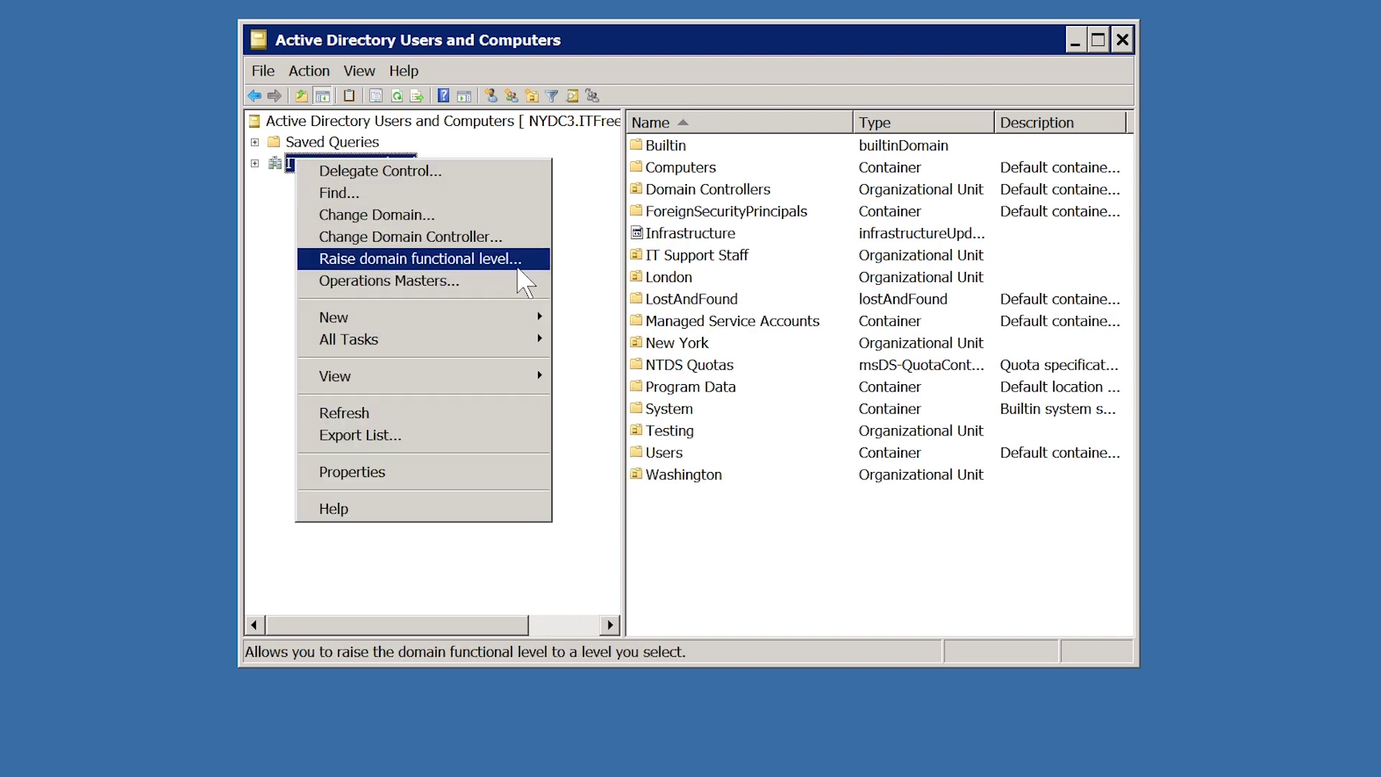
pyautogui.click(544, 275)
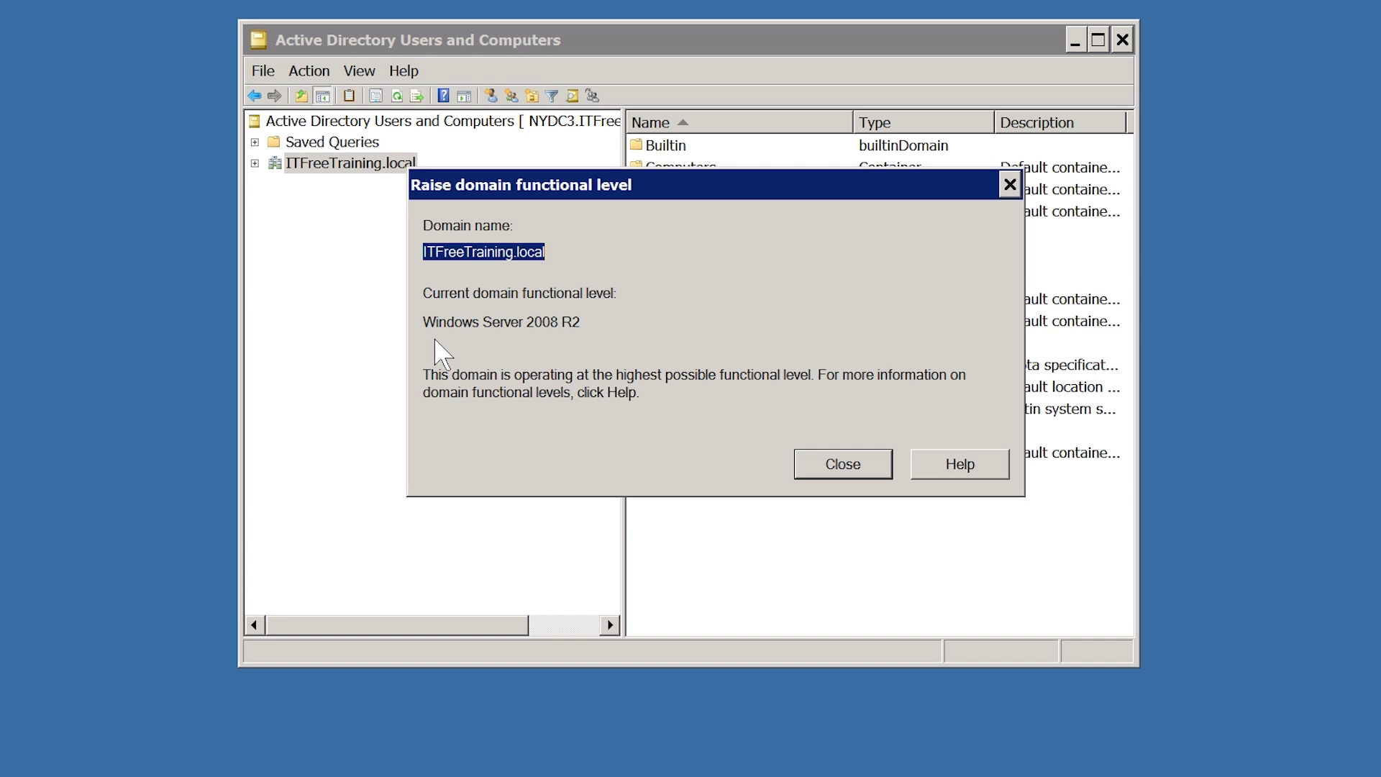
pyautogui.click(856, 472)
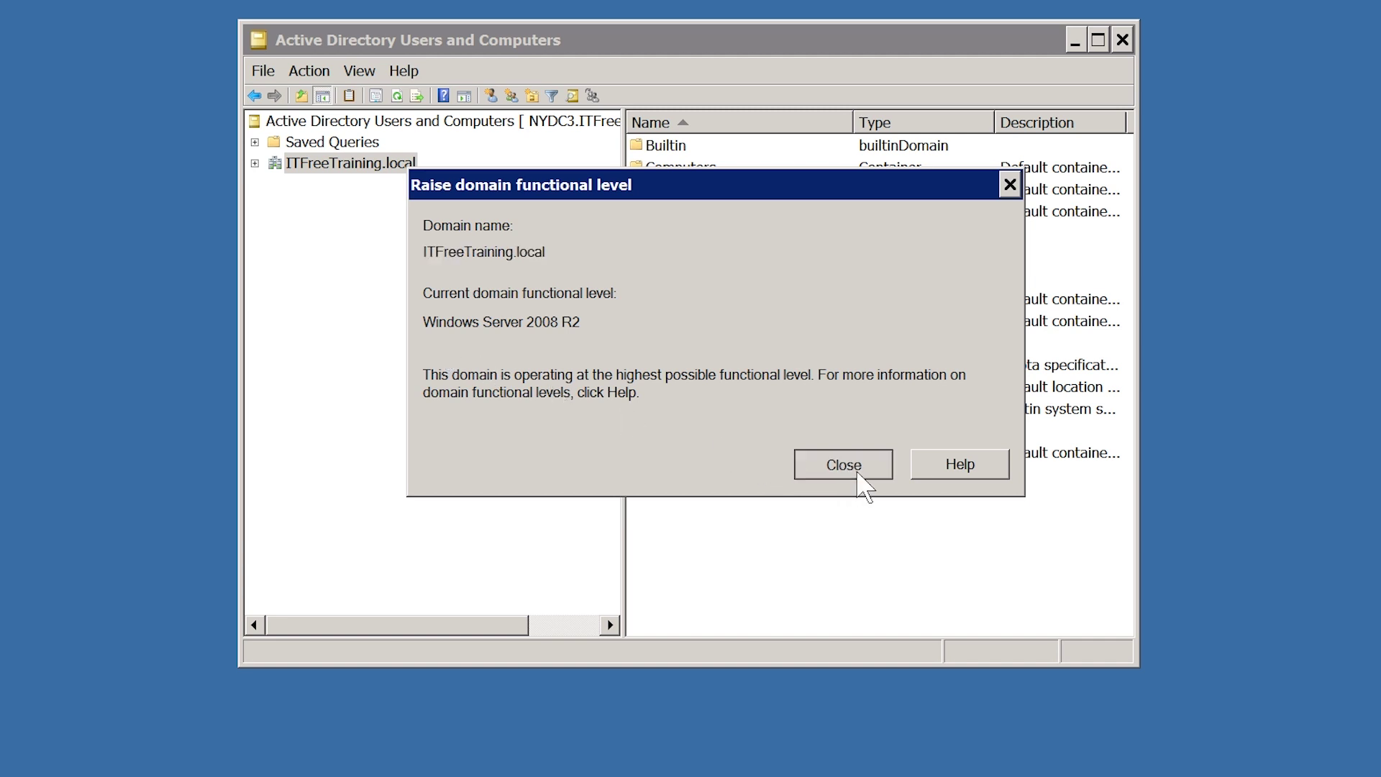
# - Review the members of the Laptop Users group in the Users container, including their directory folders, and close its properties unchanged
pyautogui.doubleClick(687, 453)
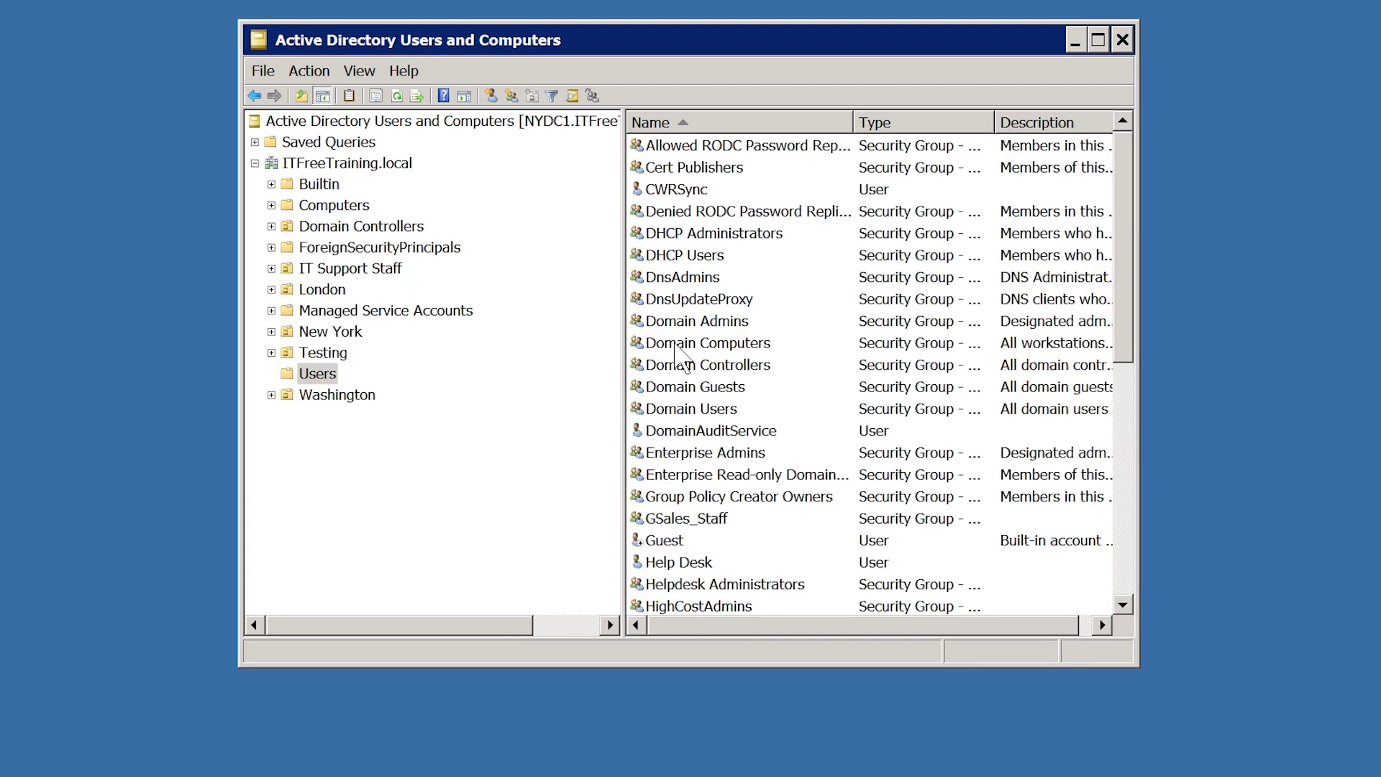
pyautogui.click(674, 345)
pyautogui.press('l')
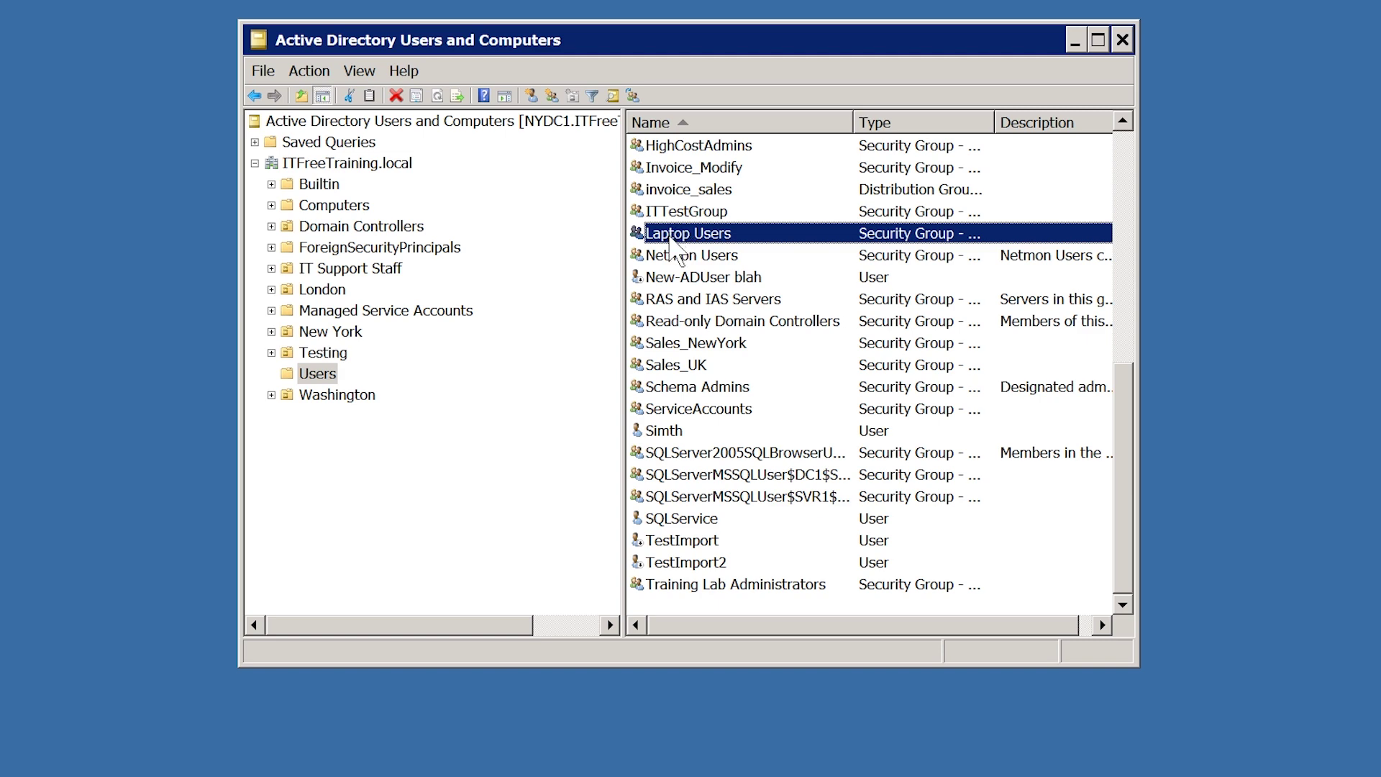
pyautogui.rightClick(669, 242)
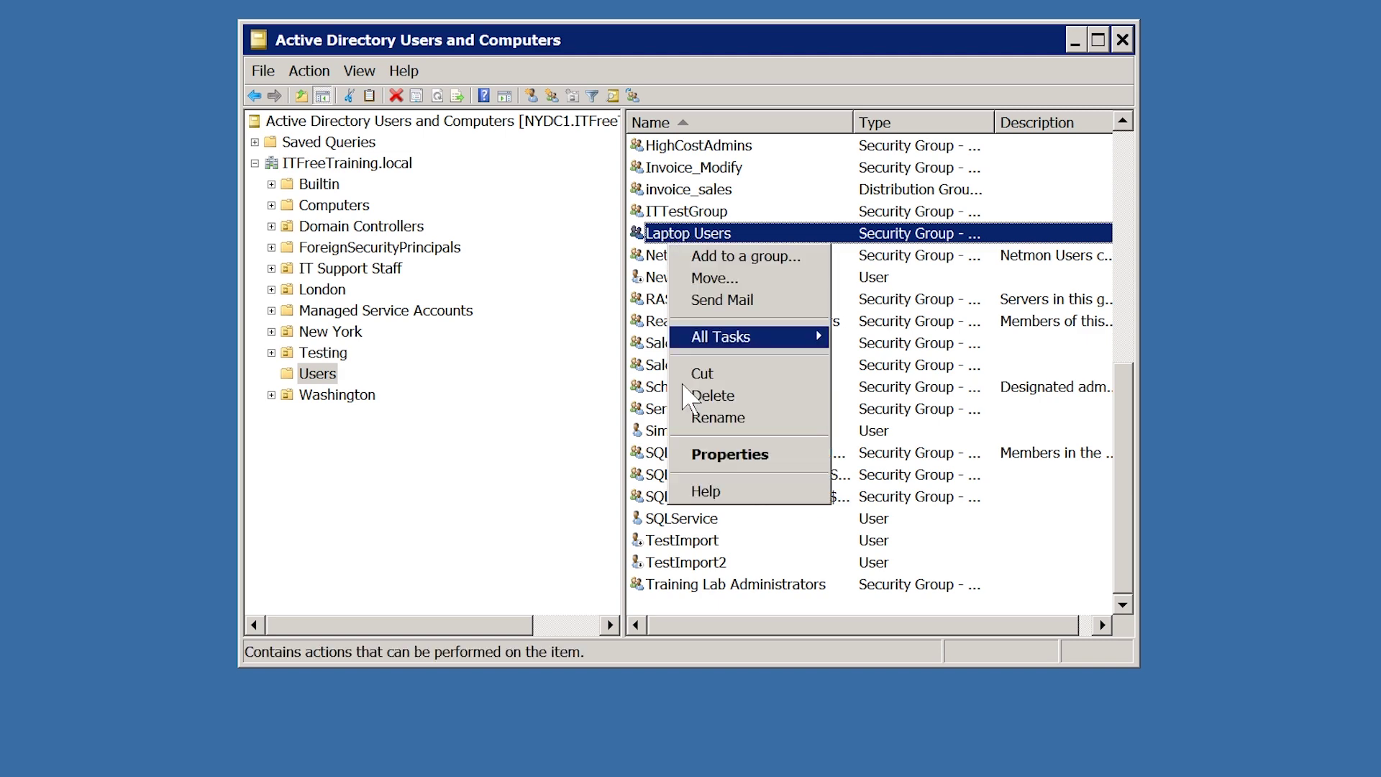
pyautogui.click(796, 447)
pyautogui.click(528, 100)
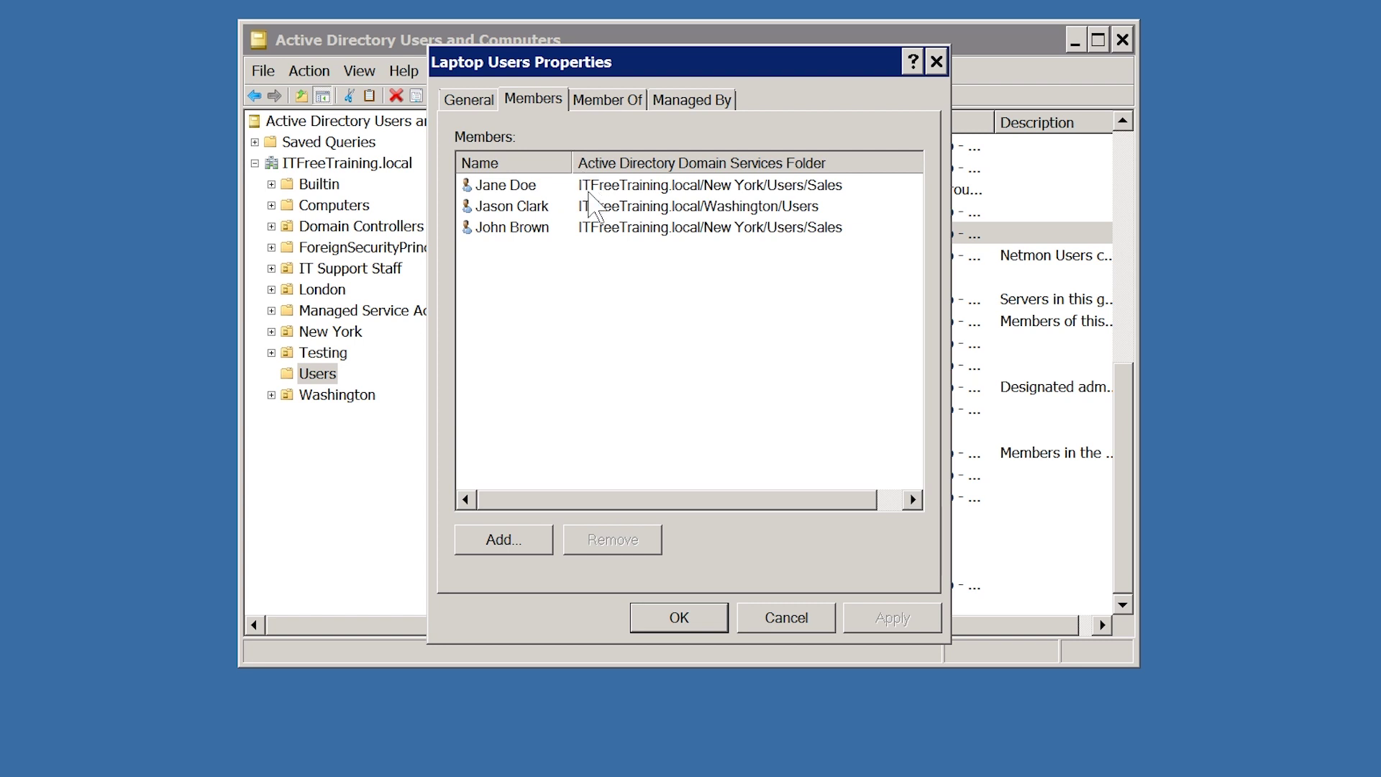
pyautogui.click(588, 189)
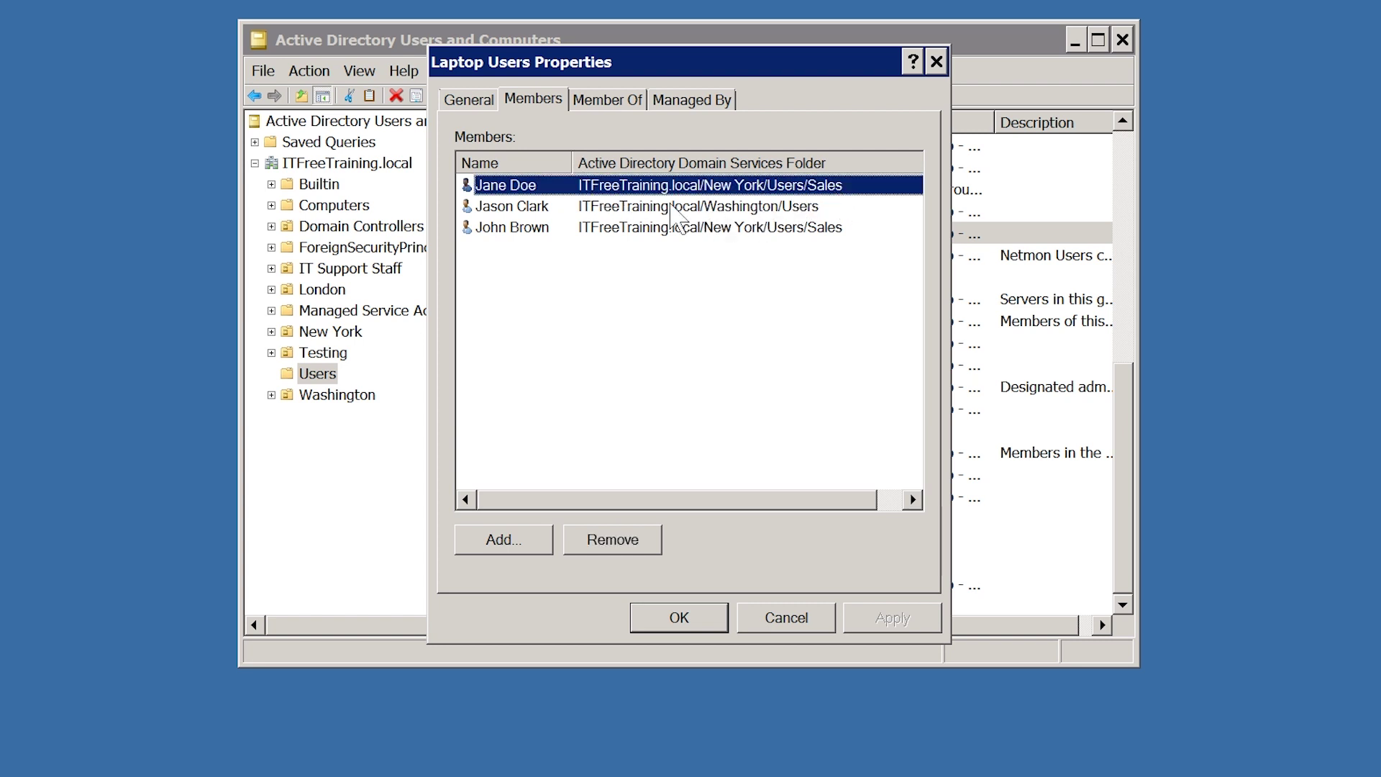
pyautogui.click(611, 213)
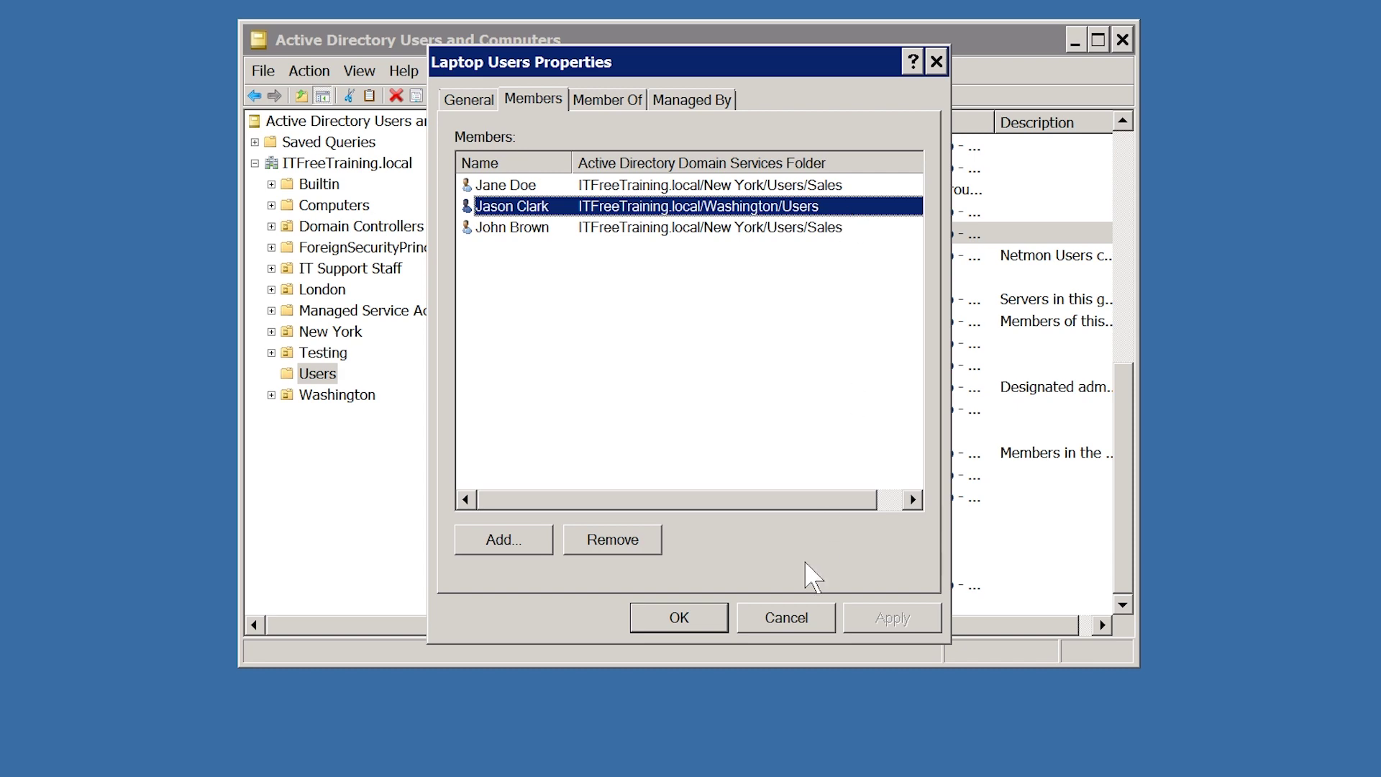
pyautogui.click(789, 618)
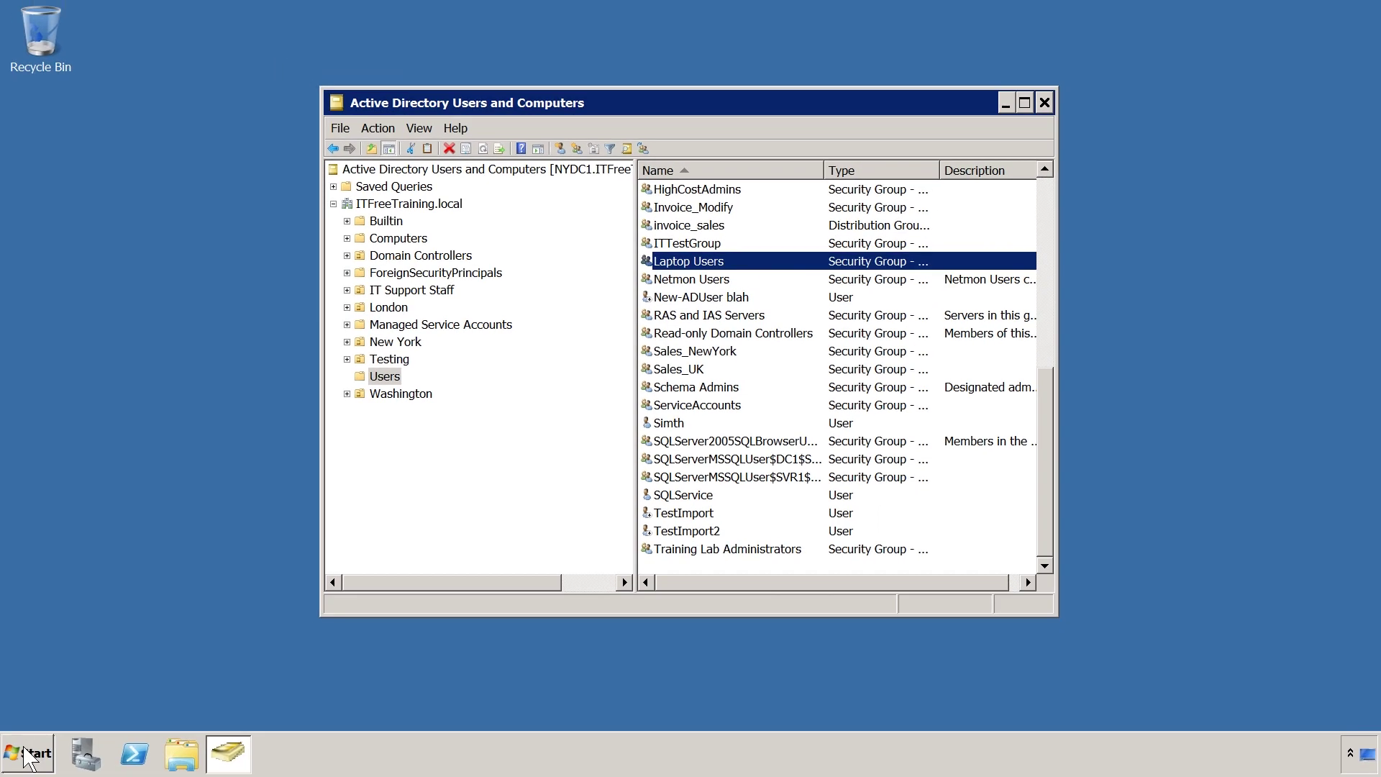
# - Open ADSI Edit and connect to the Default naming context using the default connection settings
pyautogui.click(28, 756)
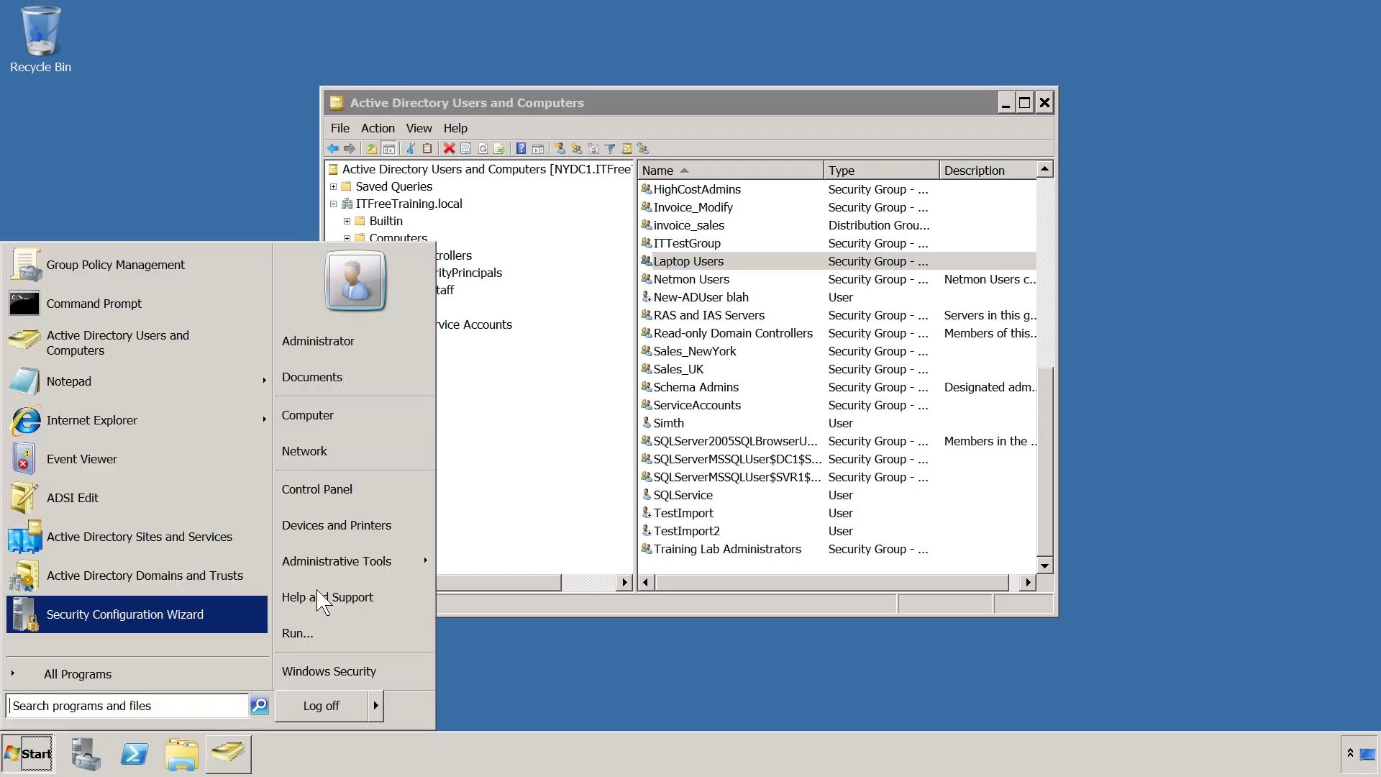
pyautogui.moveTo(374, 562)
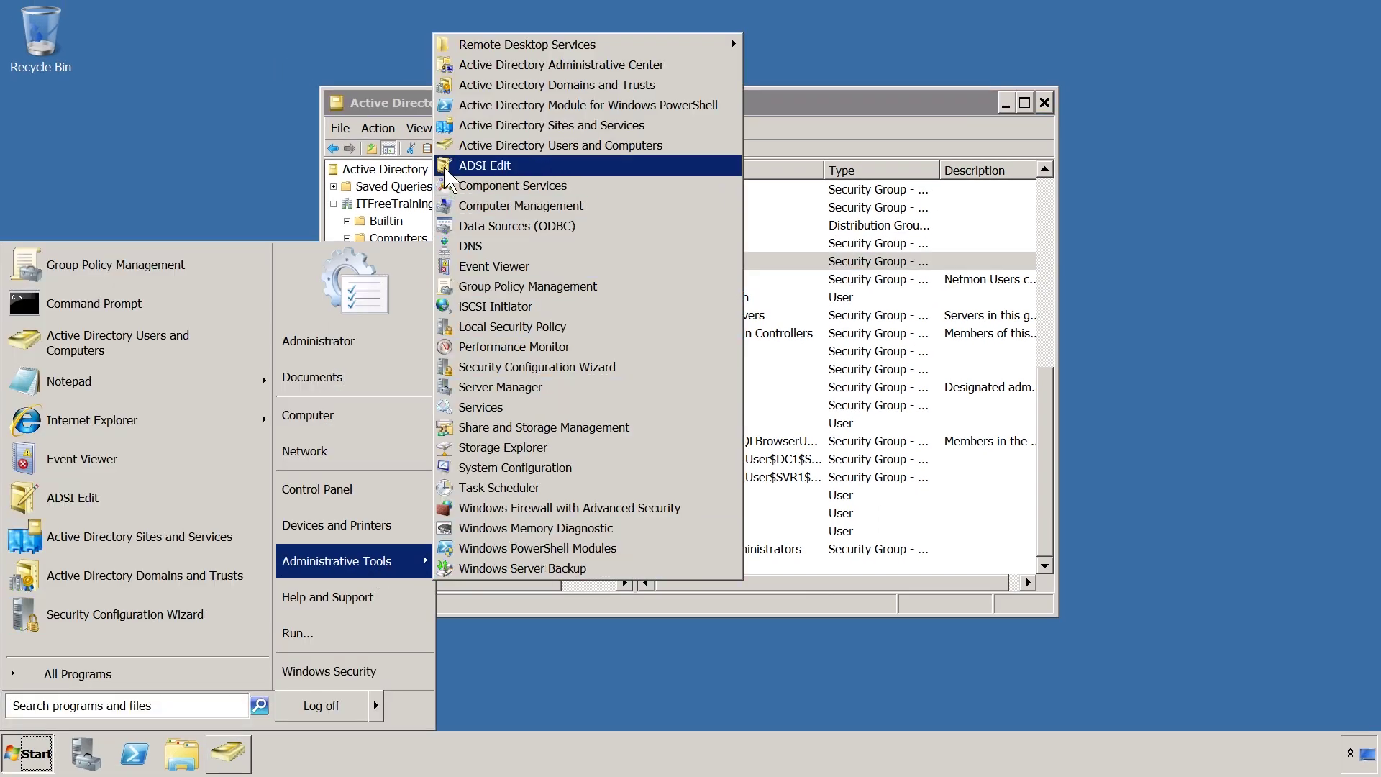
pyautogui.click(635, 173)
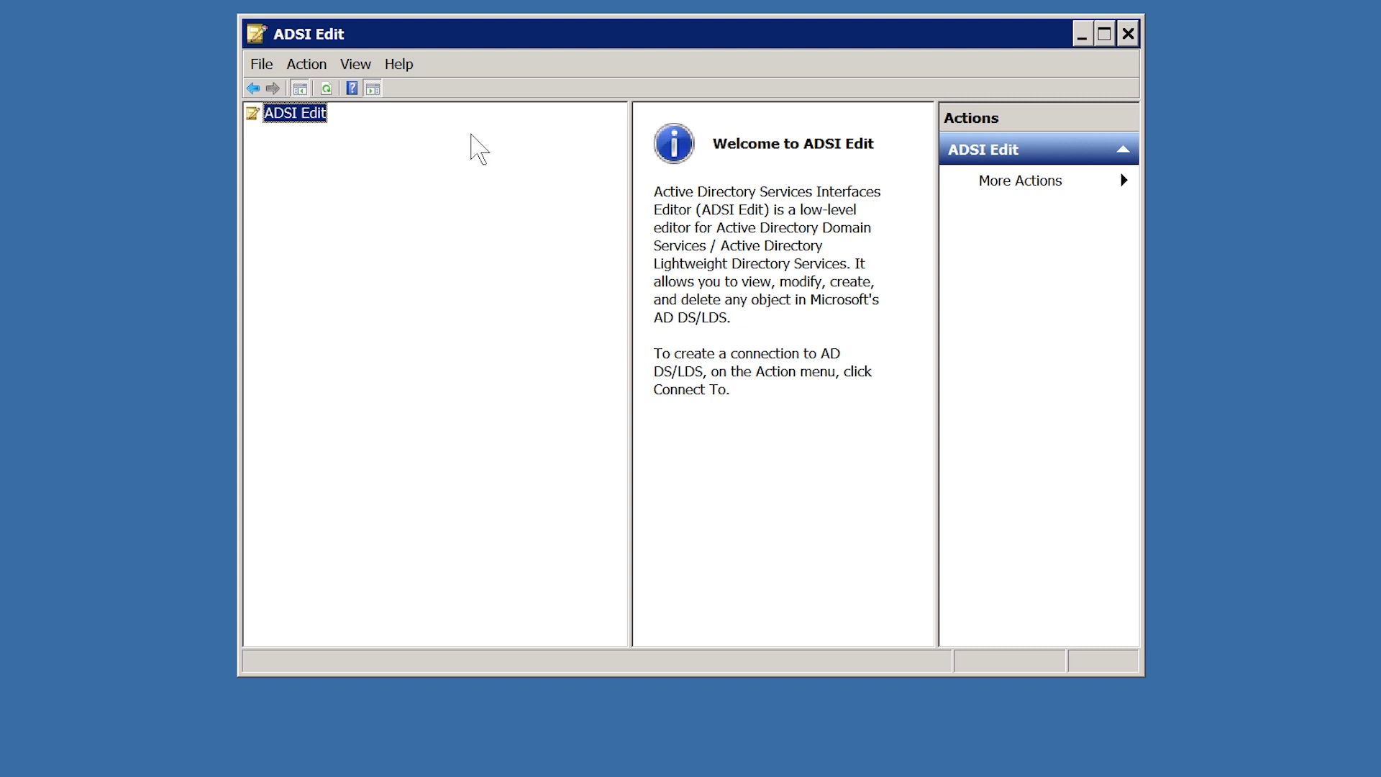
pyautogui.rightClick(278, 113)
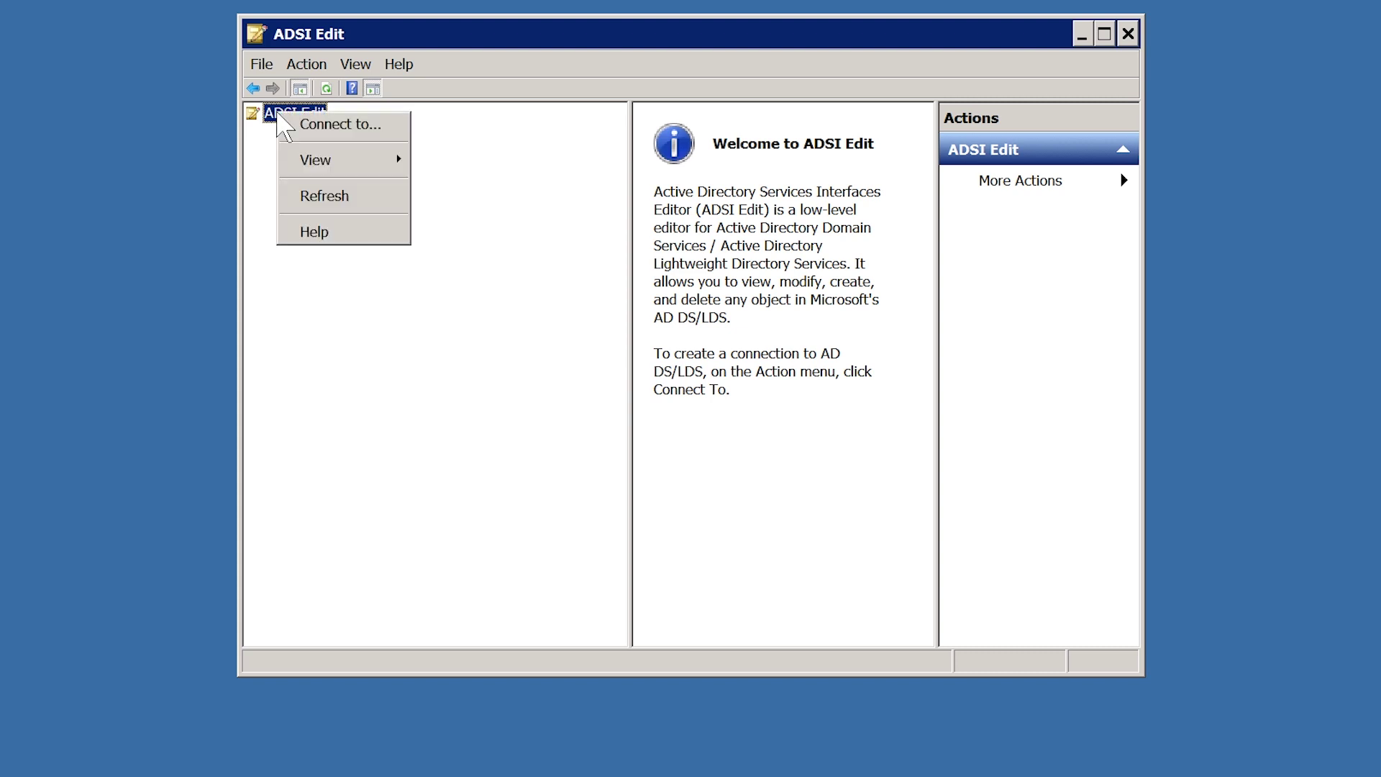
pyautogui.click(385, 123)
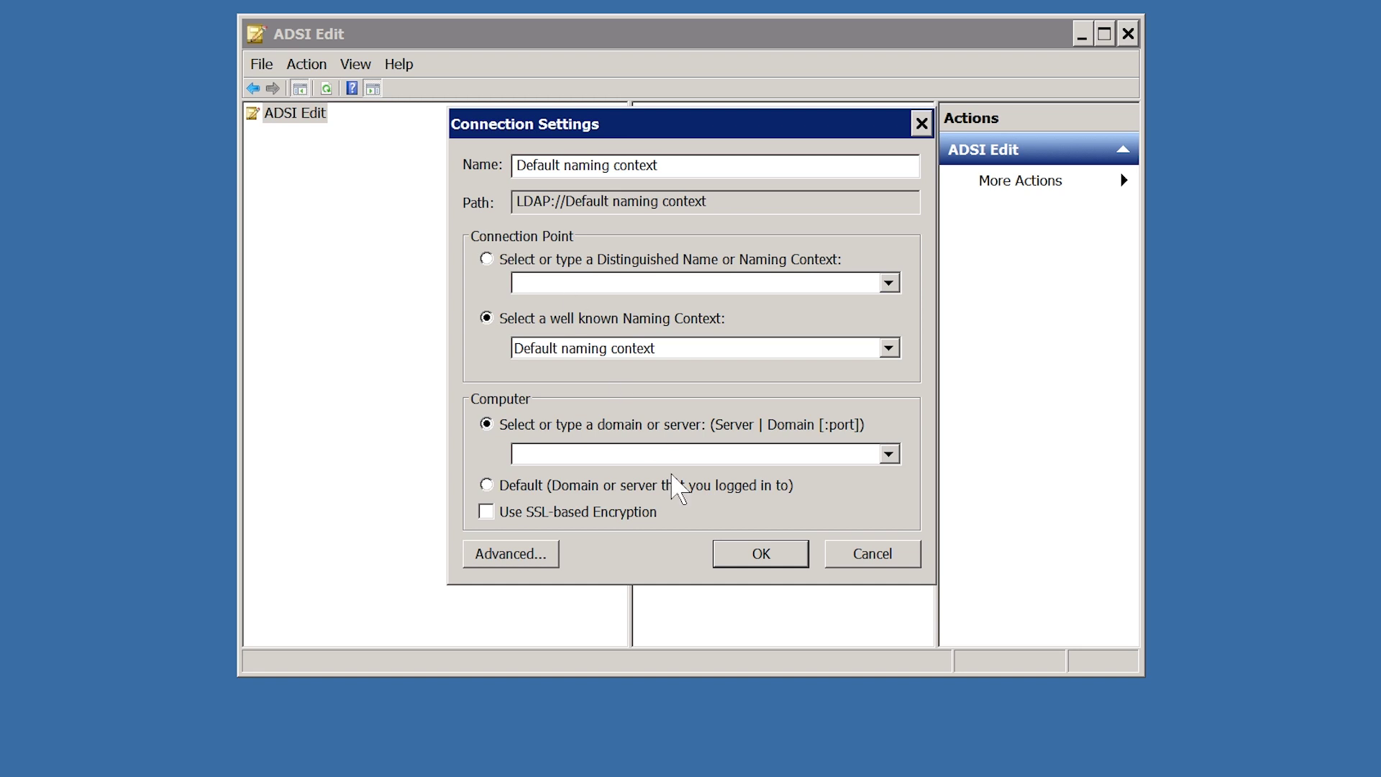
pyautogui.click(786, 553)
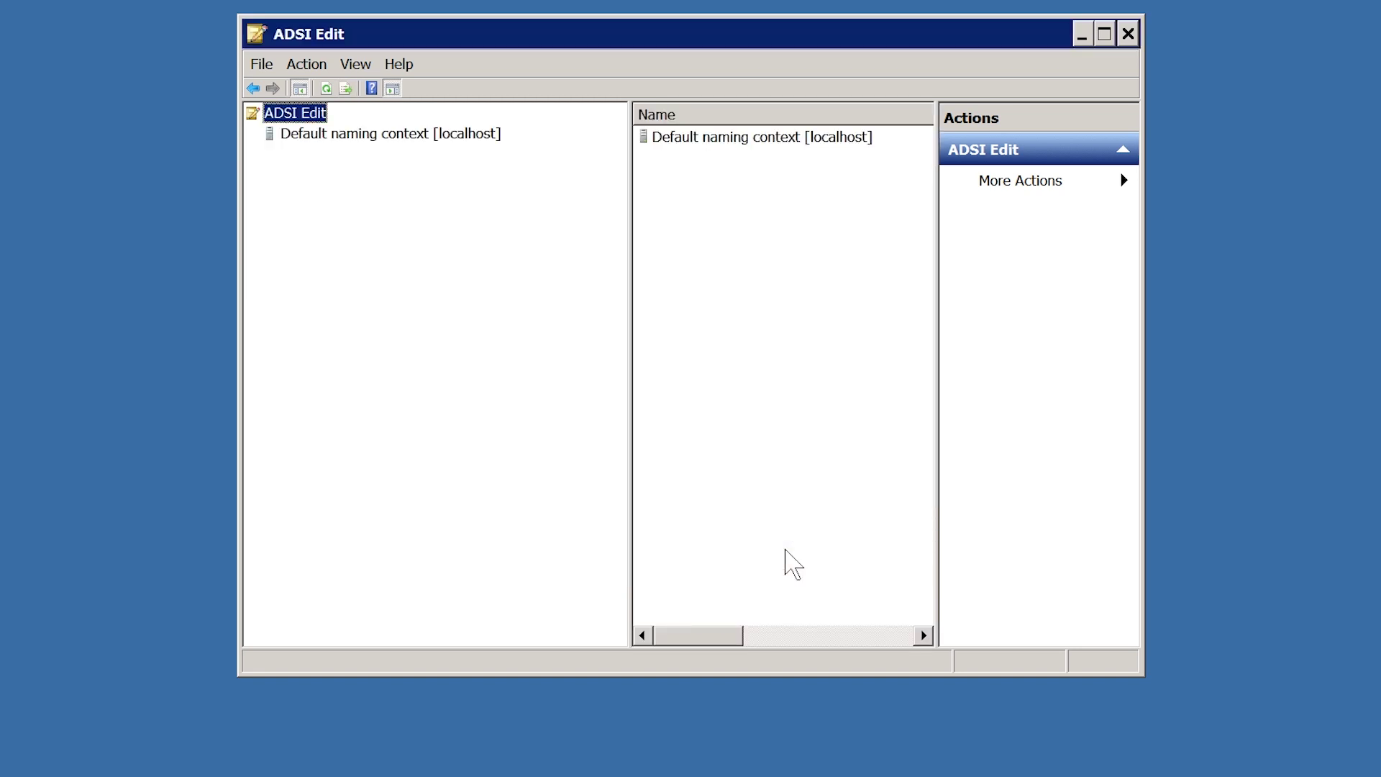
# - Expand the default naming context down to DC=ITFreeTraining,DC=local and CN=System, and select CN=Password Settings Container
pyautogui.doubleClick(291, 134)
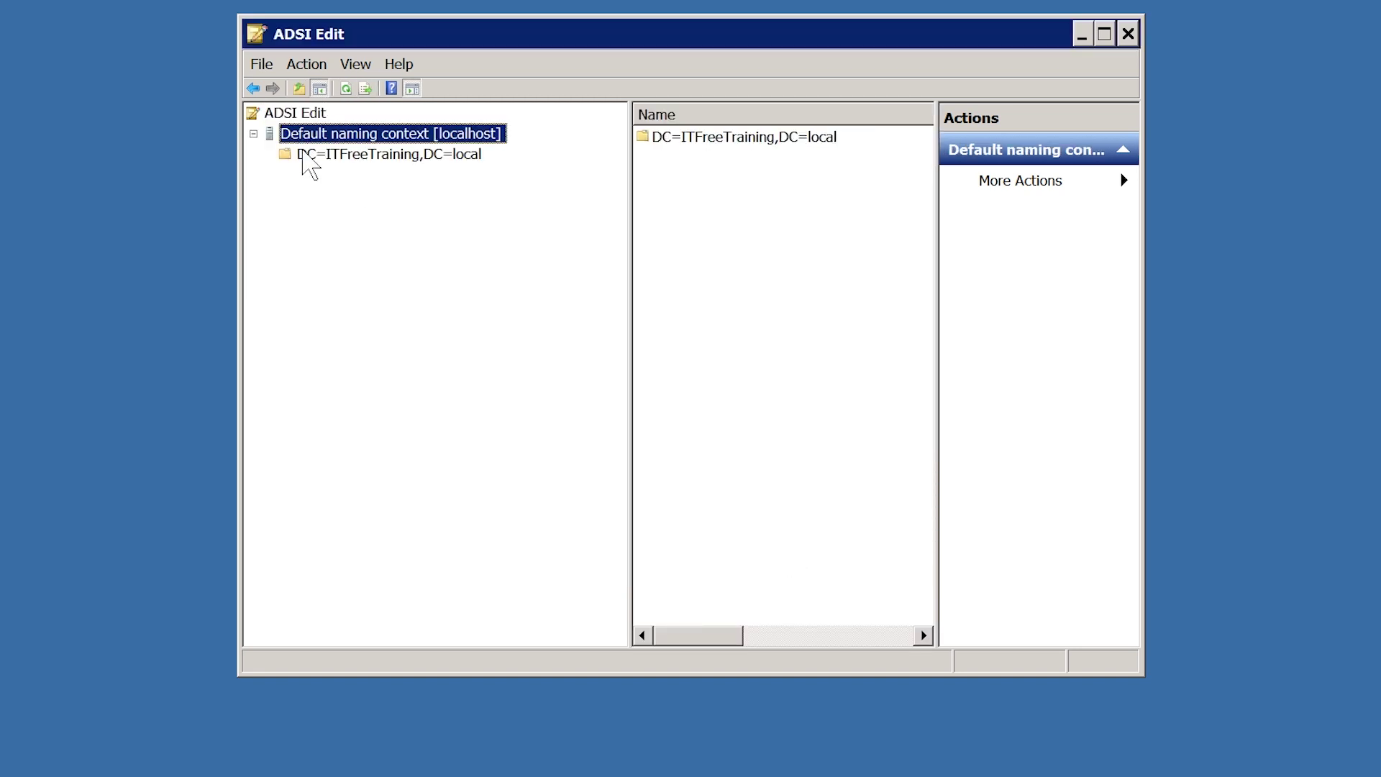
pyautogui.click(302, 155)
pyautogui.click(270, 154)
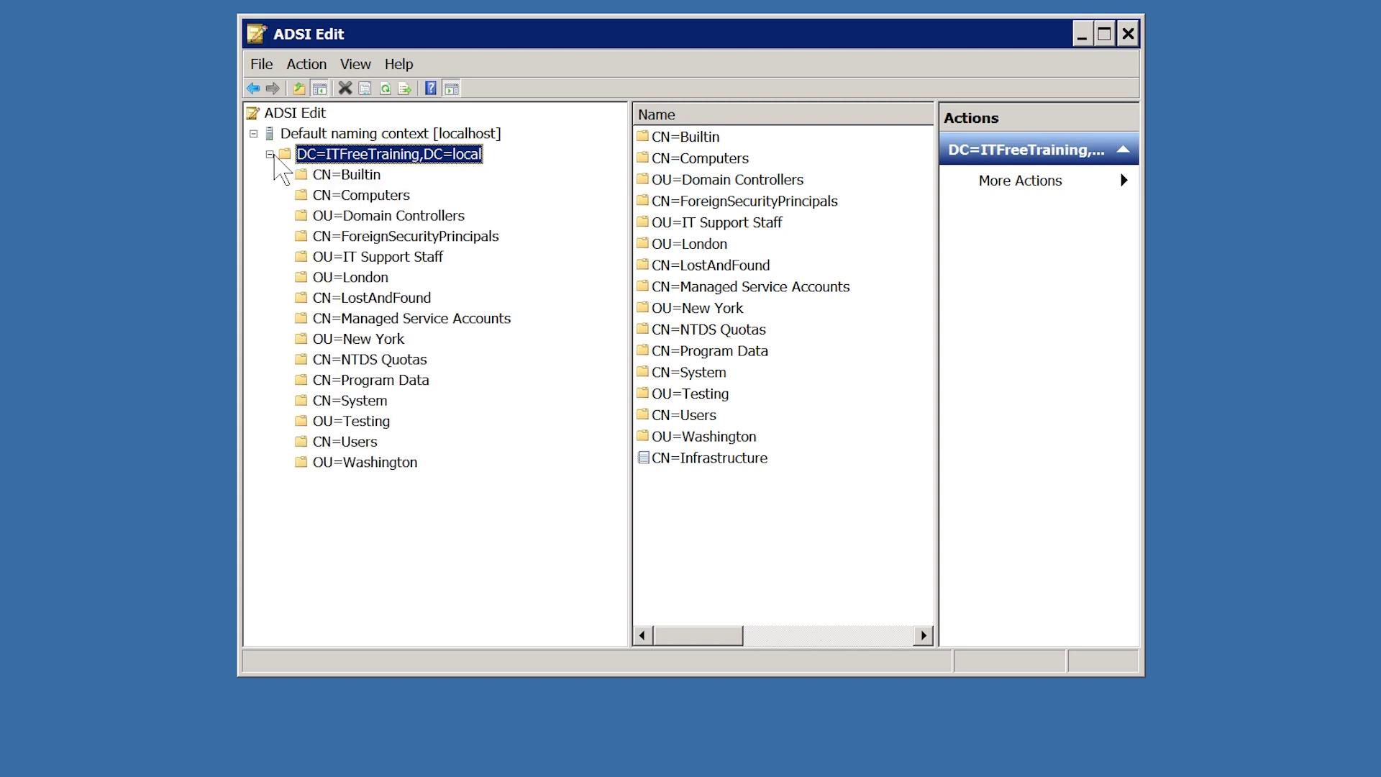
pyautogui.doubleClick(348, 401)
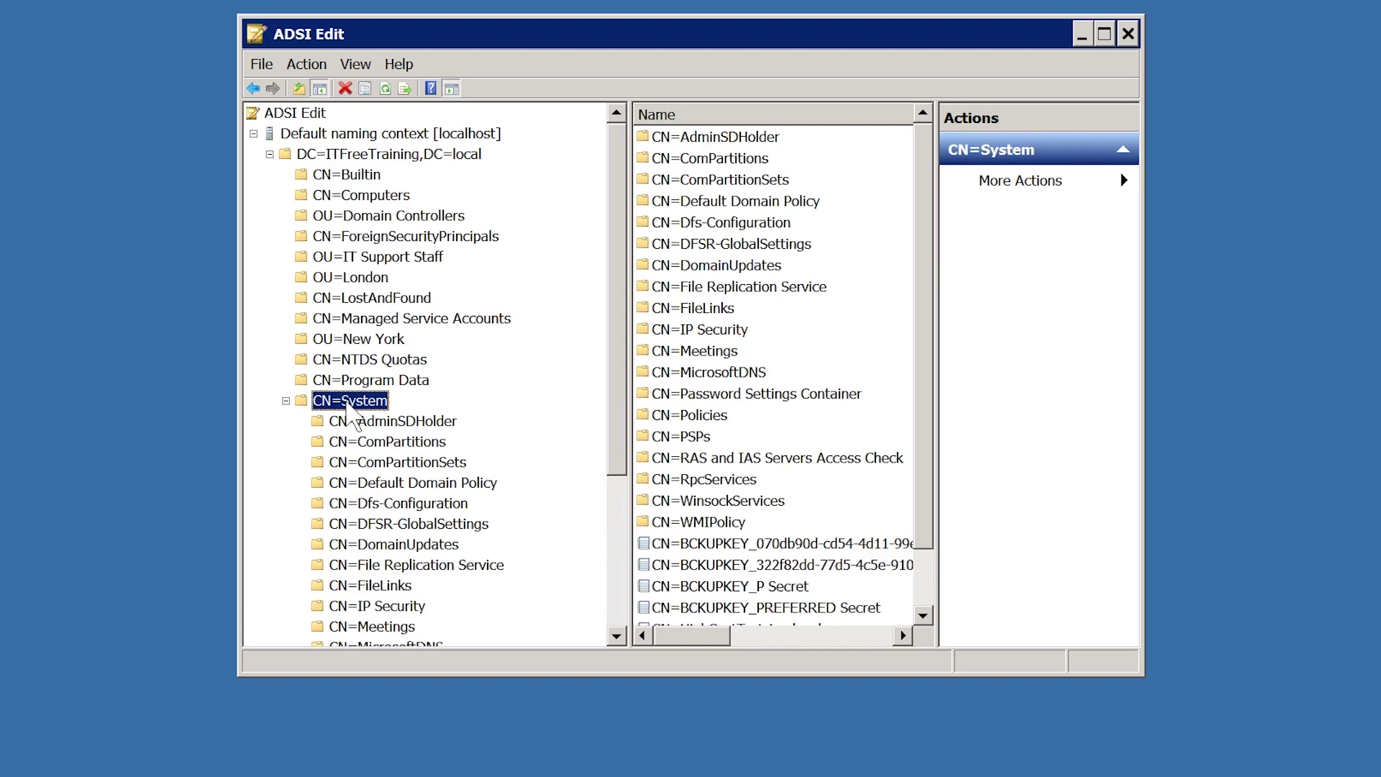
pyautogui.moveTo(611, 432); pyautogui.dragTo(610, 608)
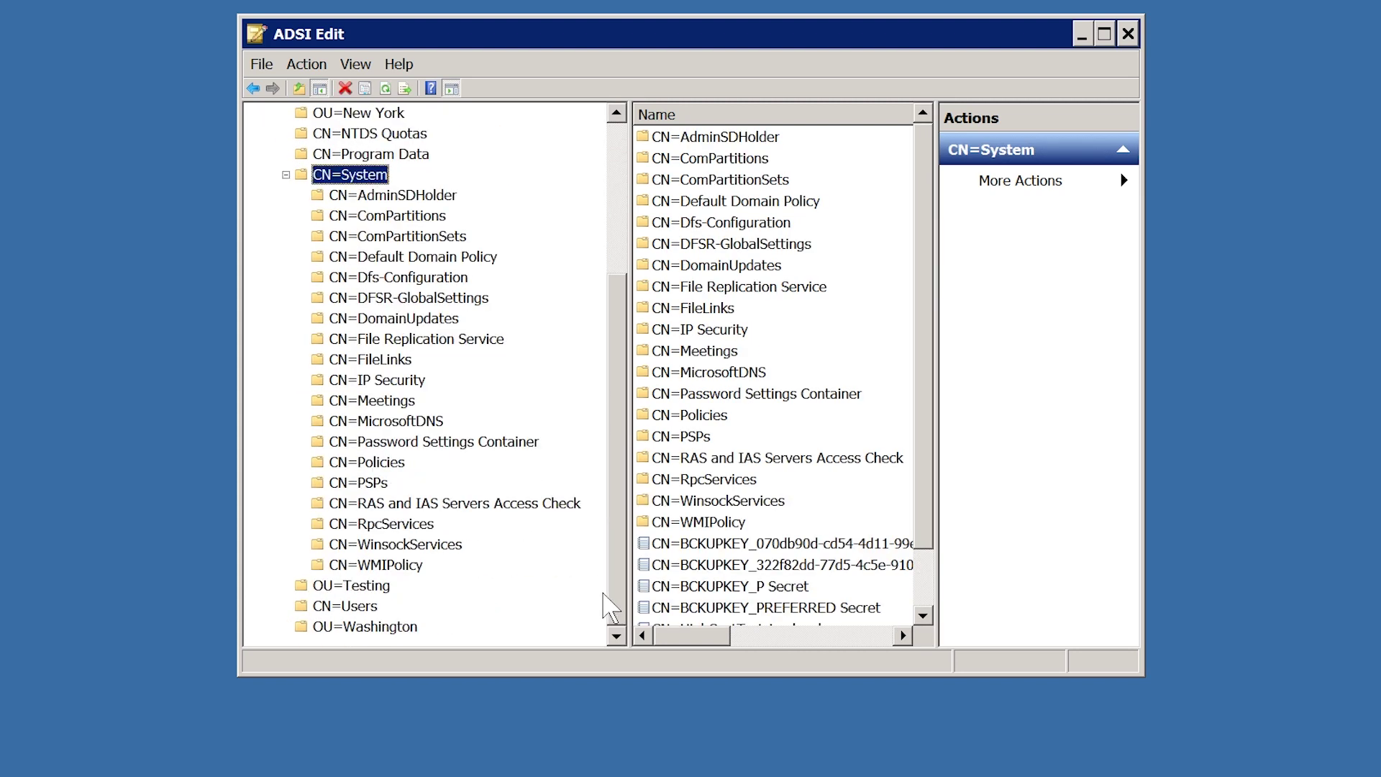
pyautogui.click(344, 442)
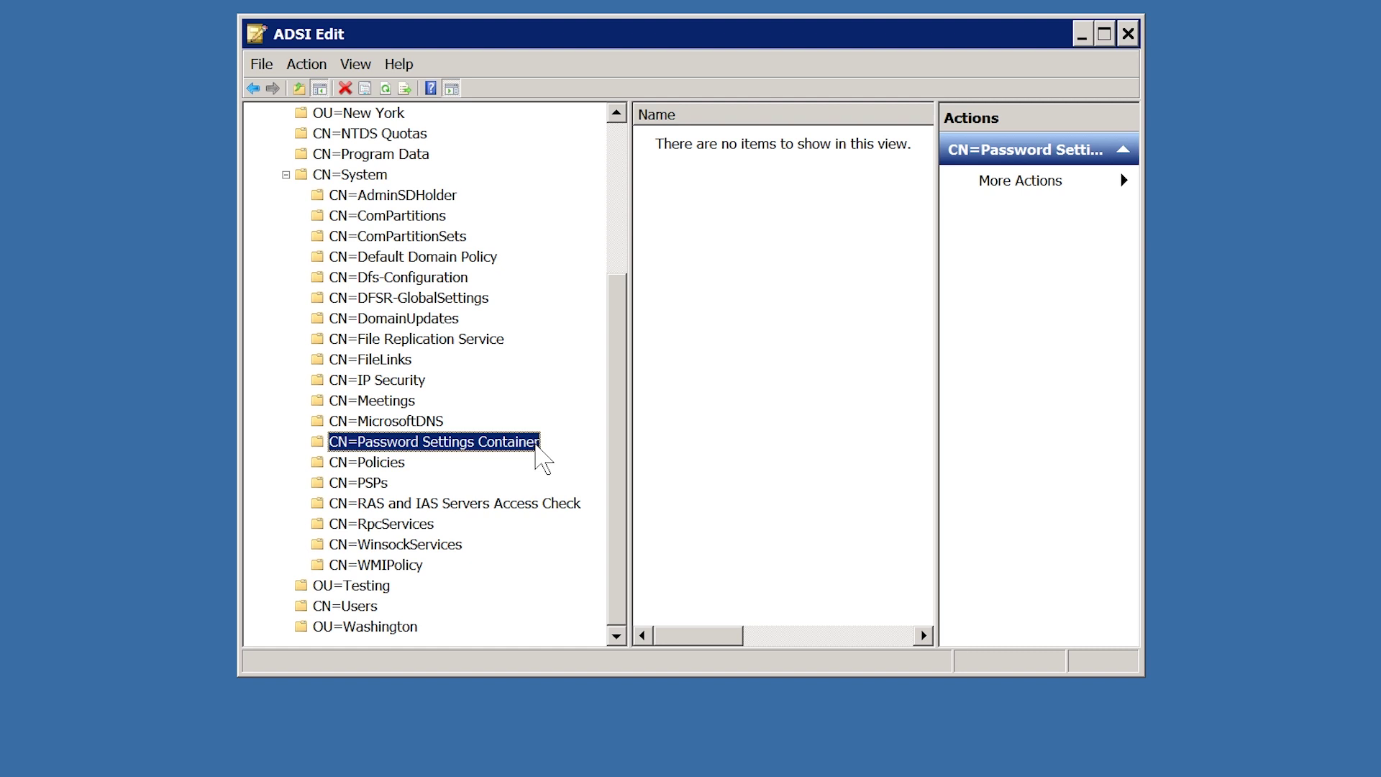
# - Start a new msDS-PasswordSettings object in the Password Settings Container with common name Laptop Password PSO and password settings precedence 2
pyautogui.rightClick(536, 443)
pyautogui.moveTo(666, 514)
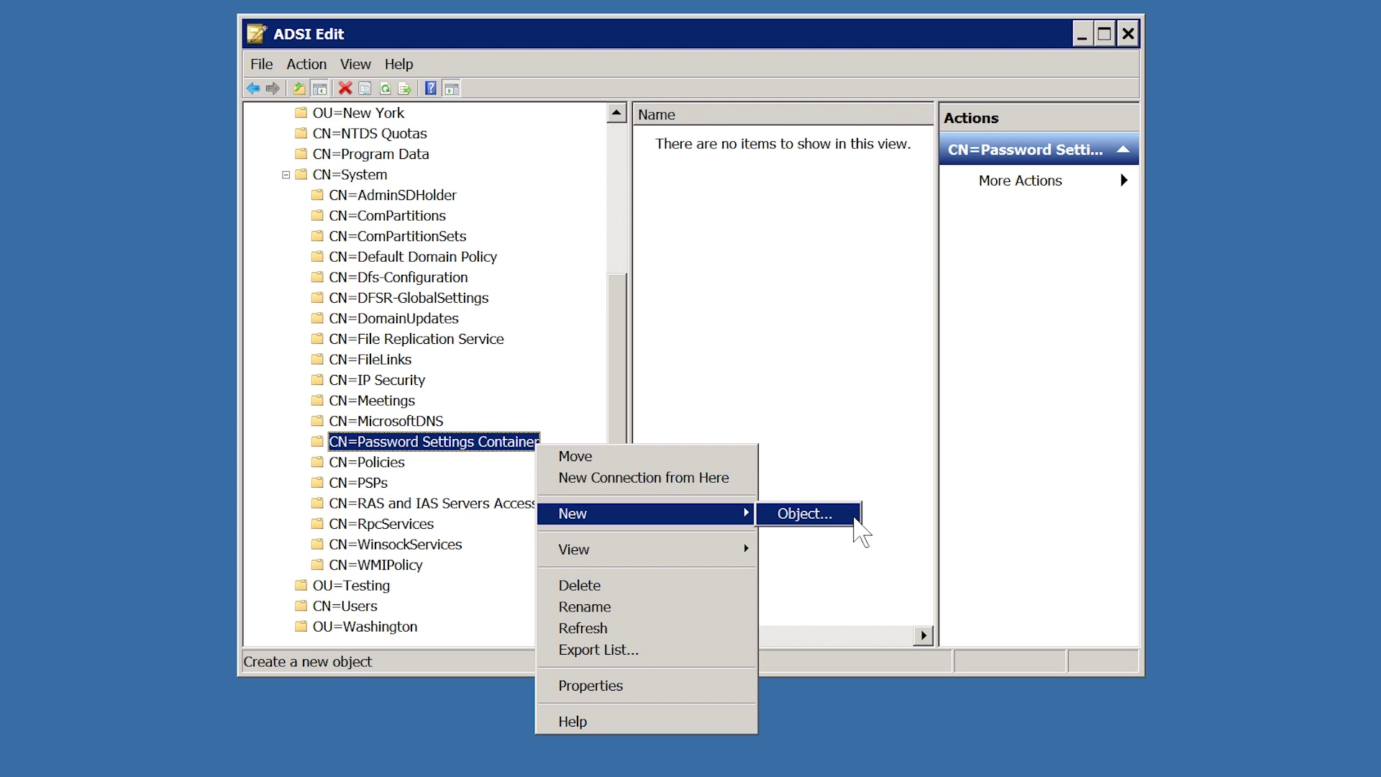
pyautogui.click(856, 518)
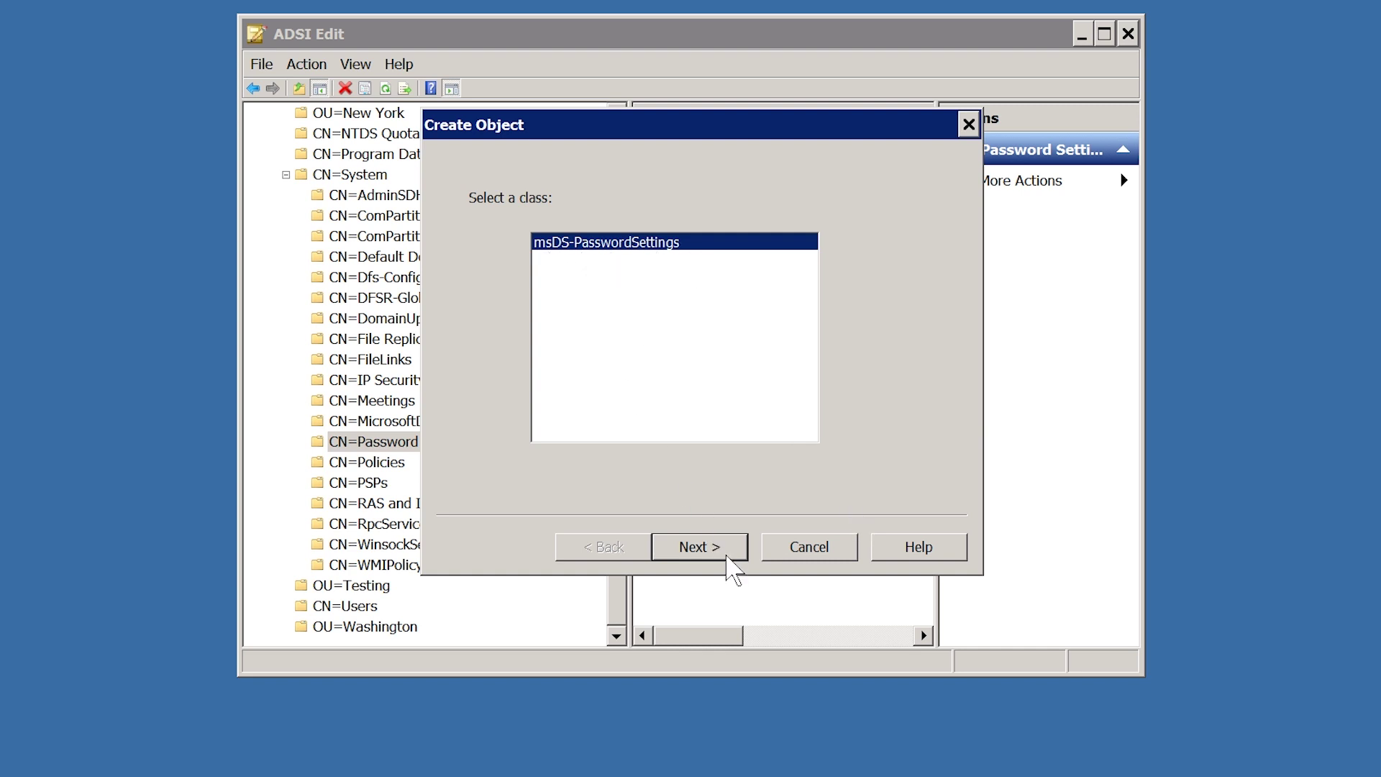
pyautogui.click(728, 556)
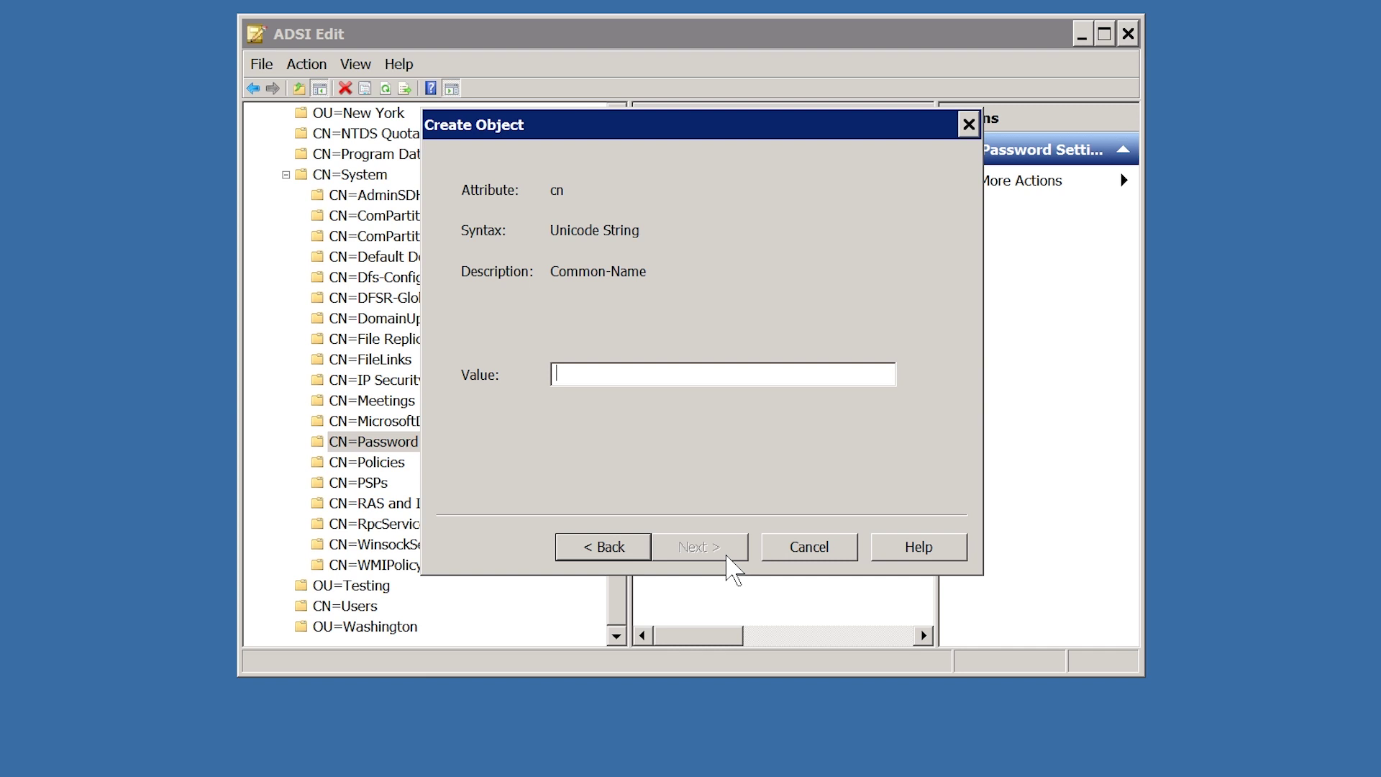
pyautogui.write('Laptop Password PSO')
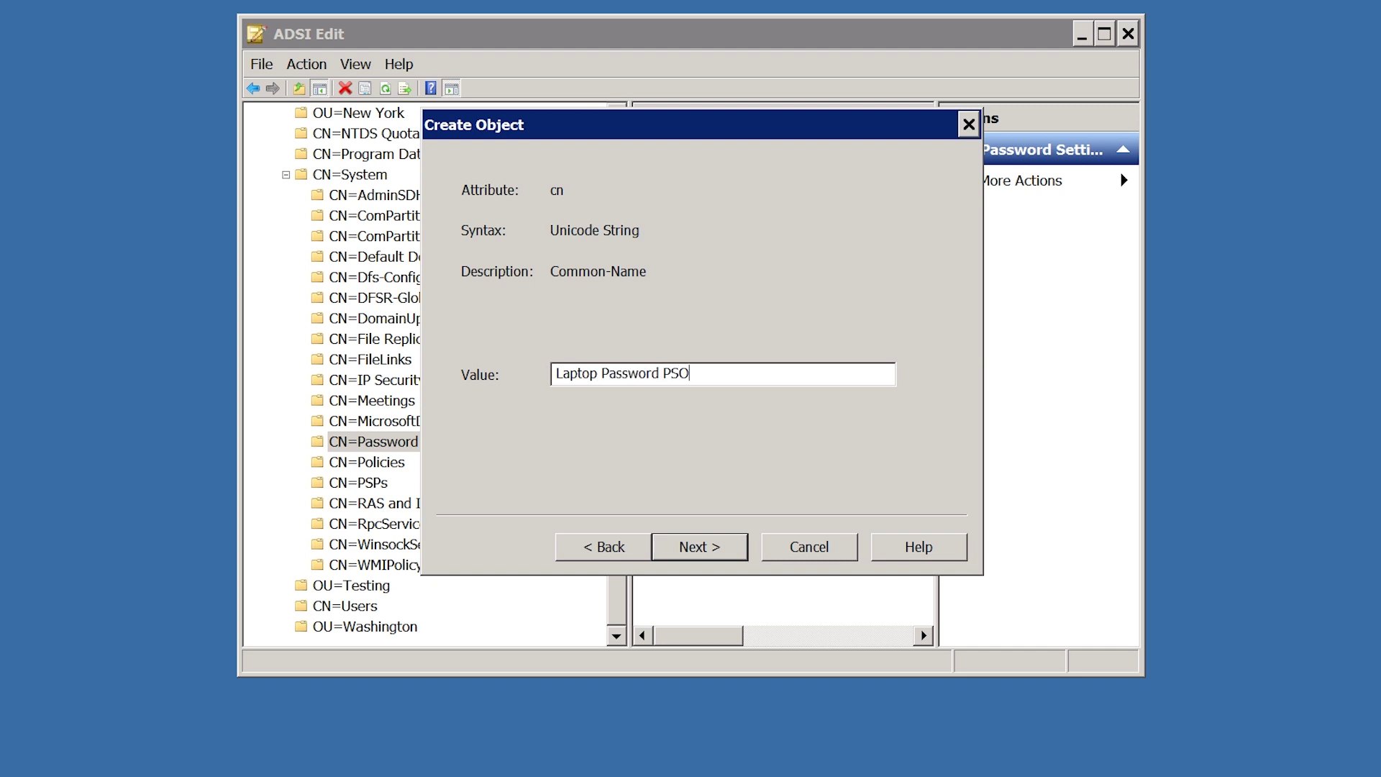
pyautogui.click(731, 561)
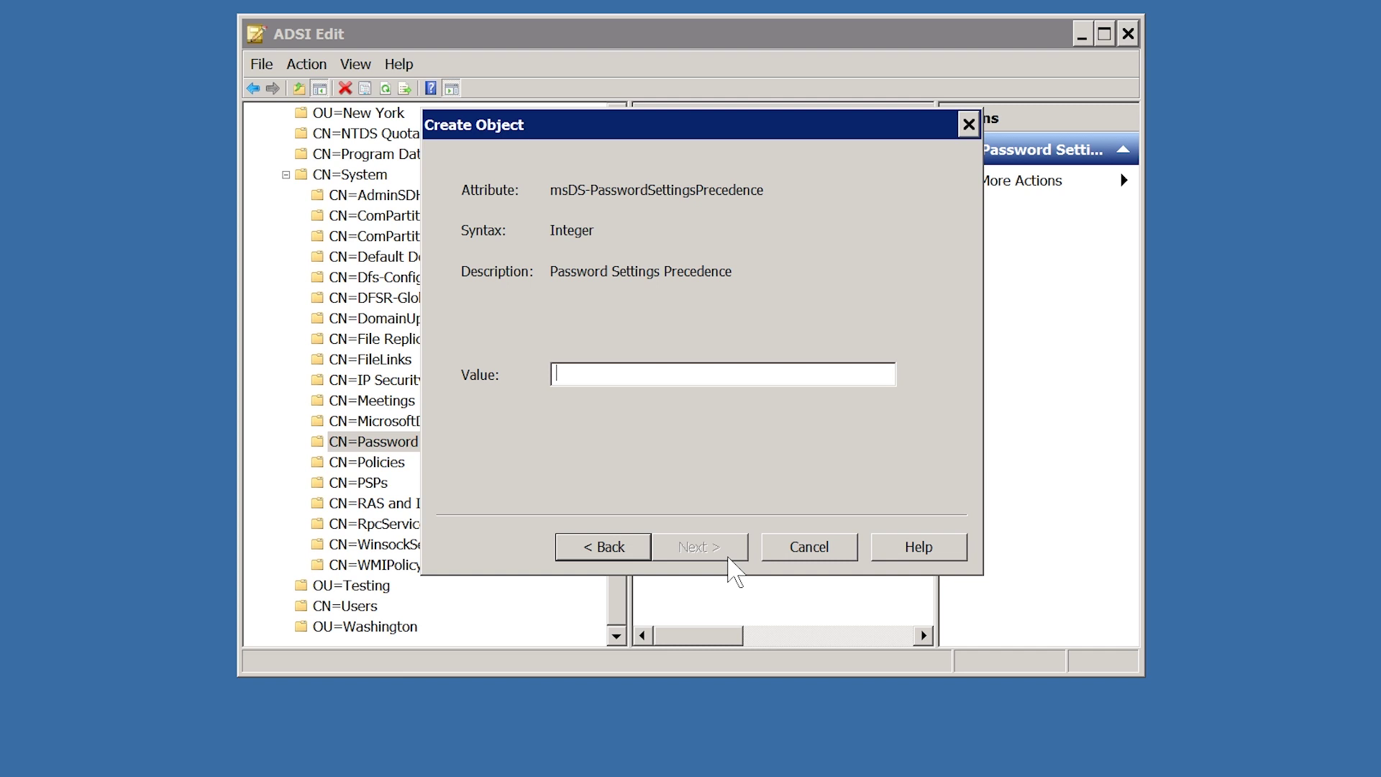
pyautogui.write('2')
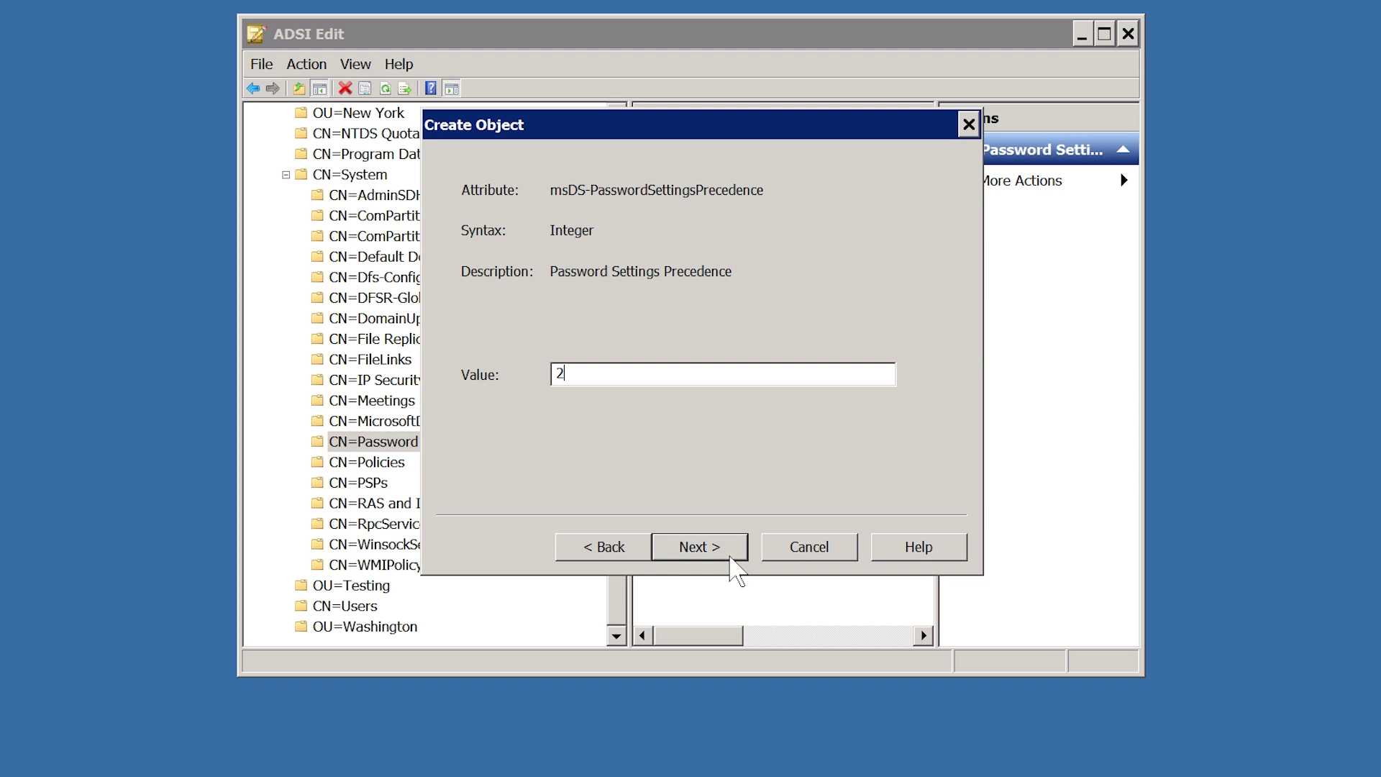
pyautogui.click(730, 556)
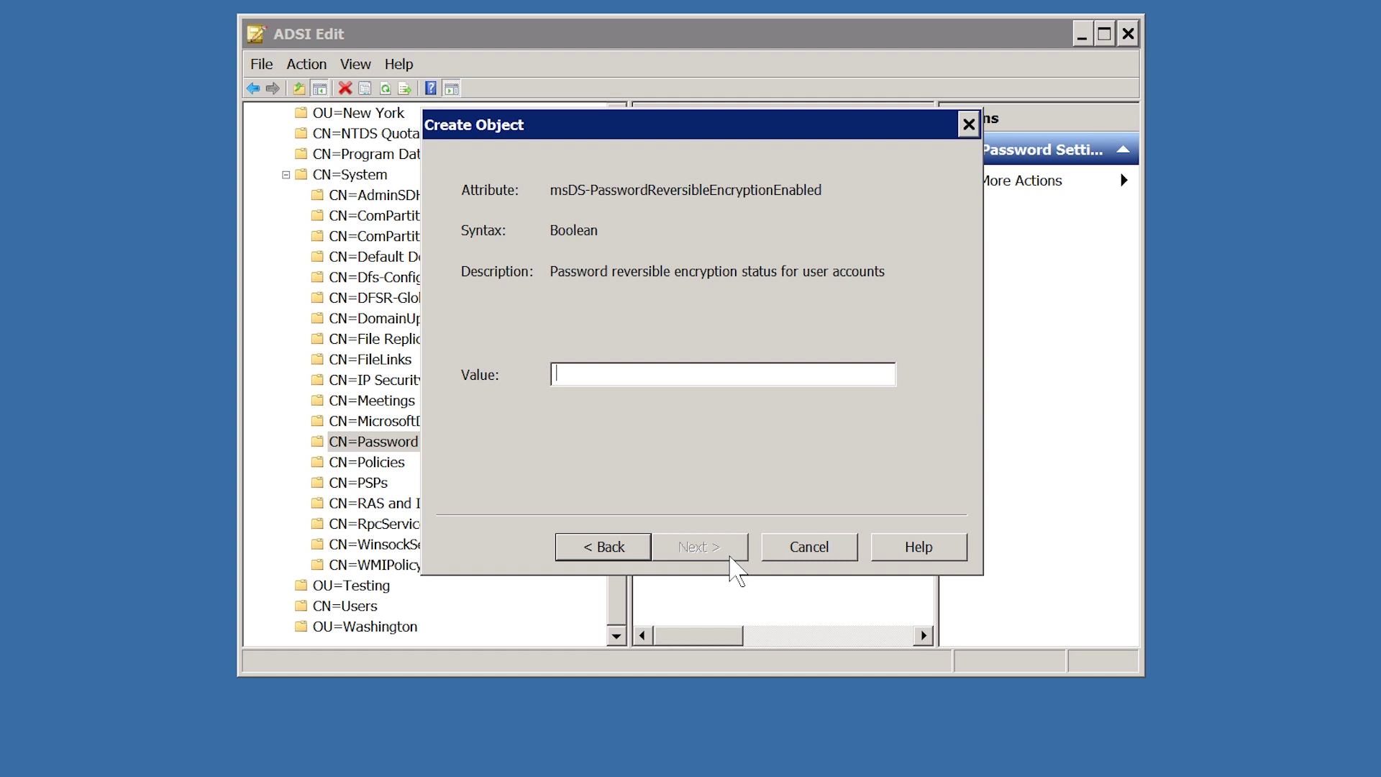
# - Set the new object's reversible encryption attribute to False and its password history length to 24
pyautogui.write('False')
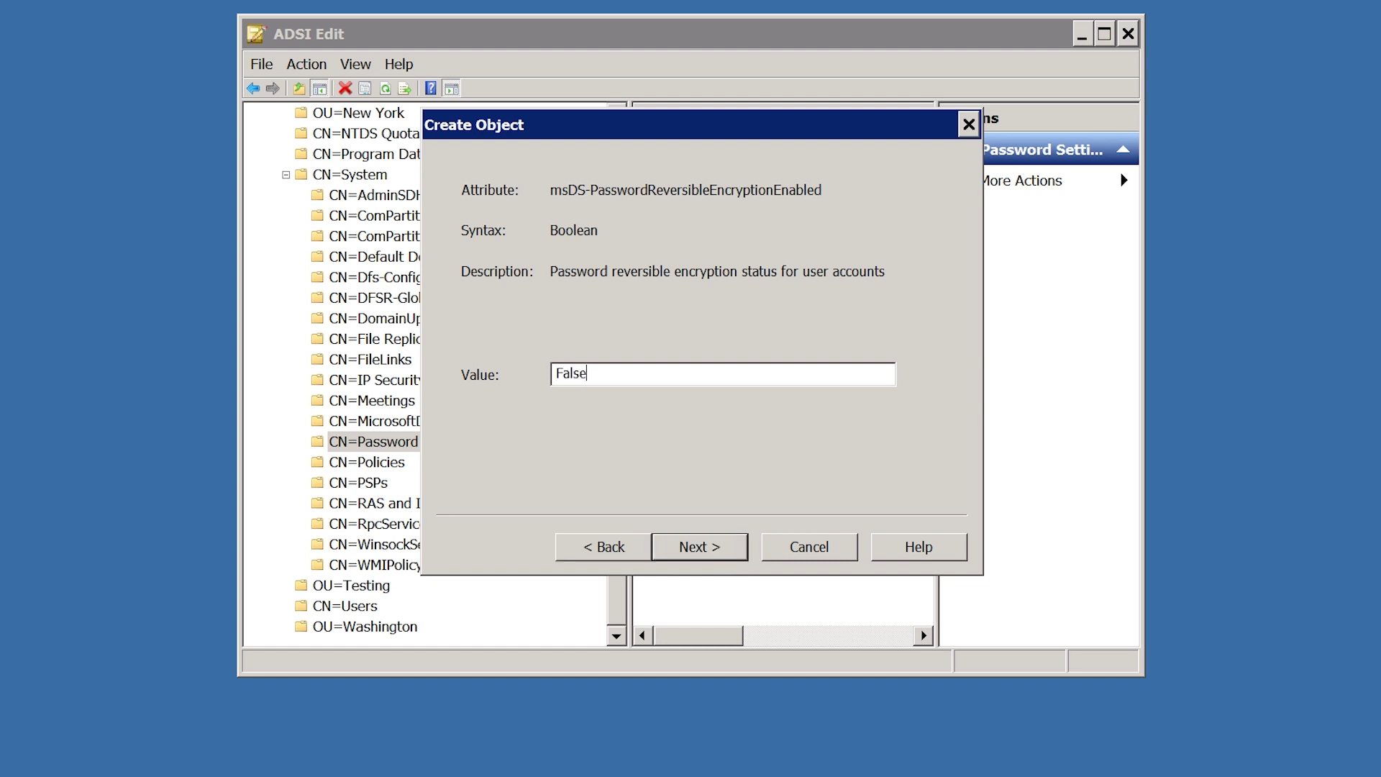
pyautogui.click(726, 559)
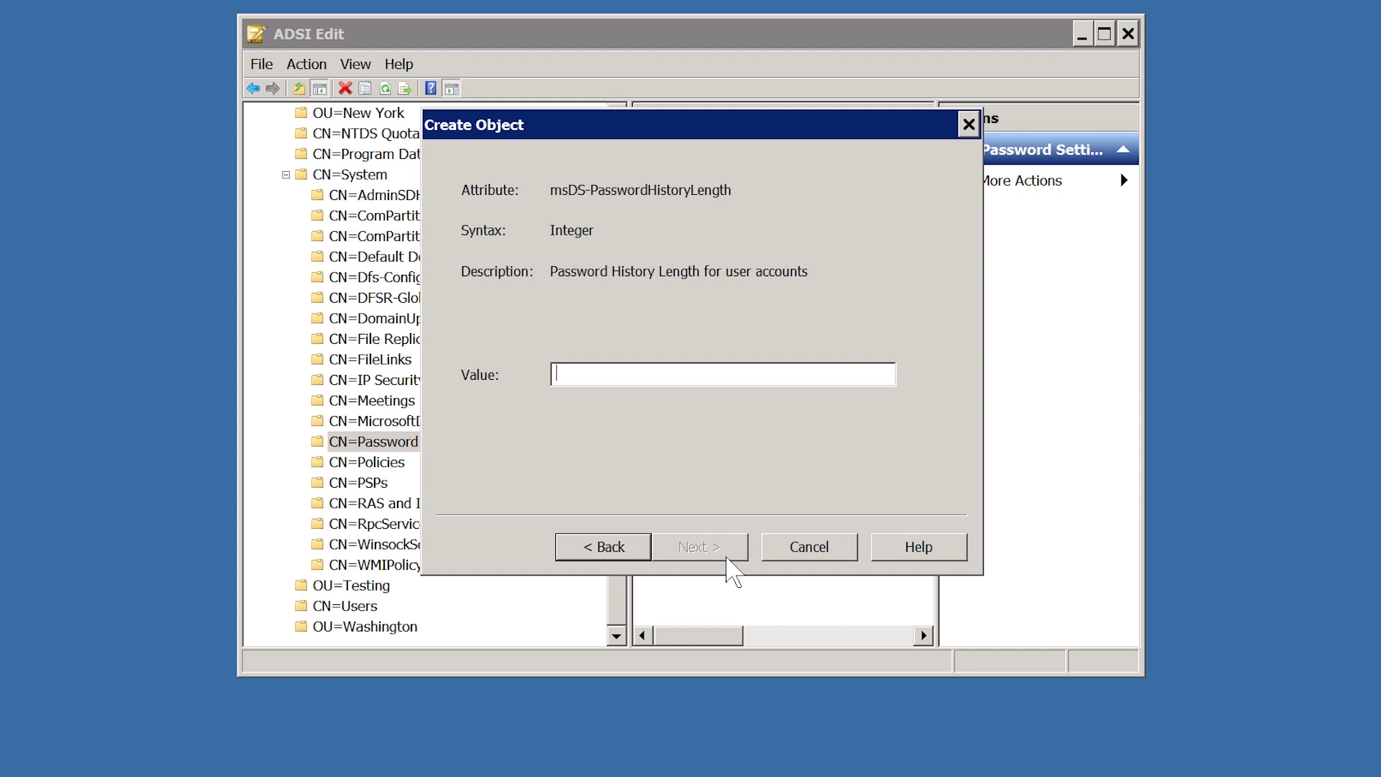
pyautogui.write('24')
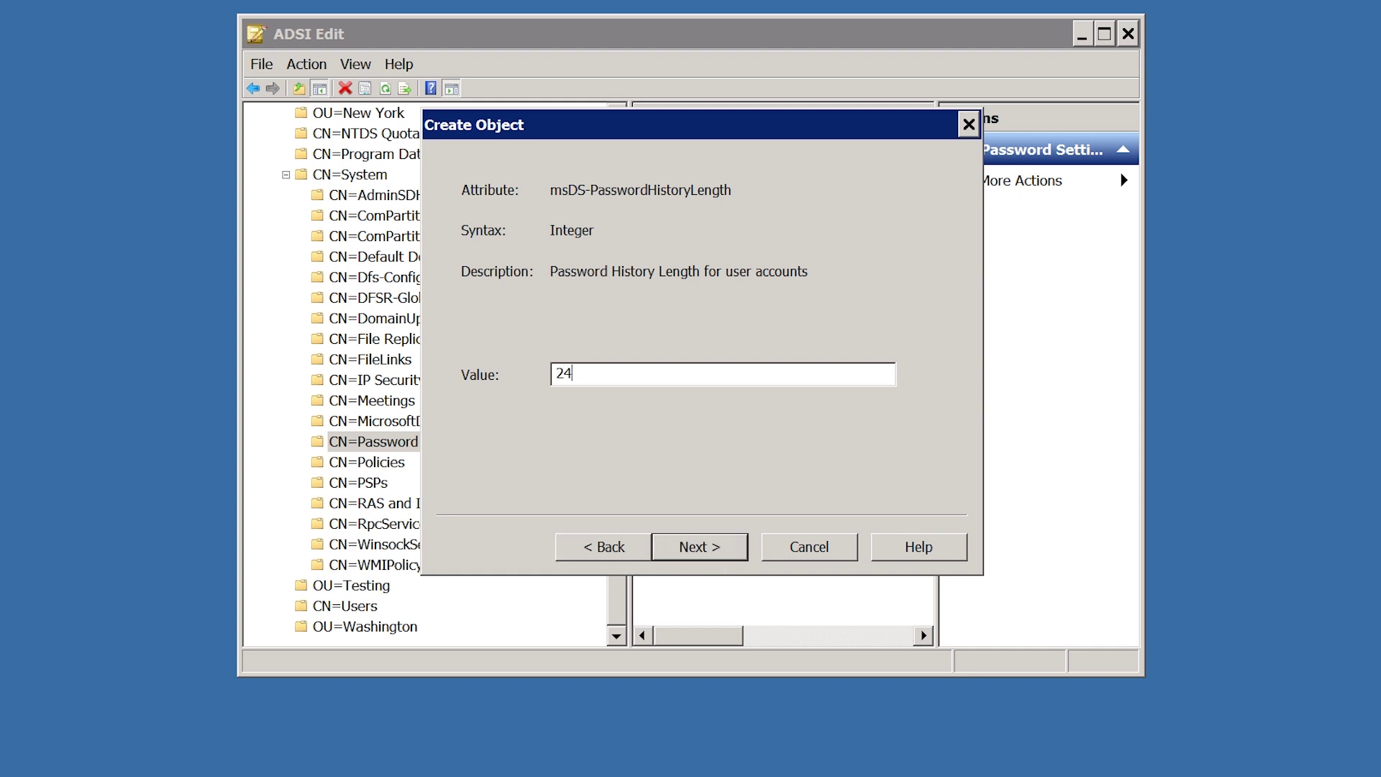
pyautogui.click(728, 556)
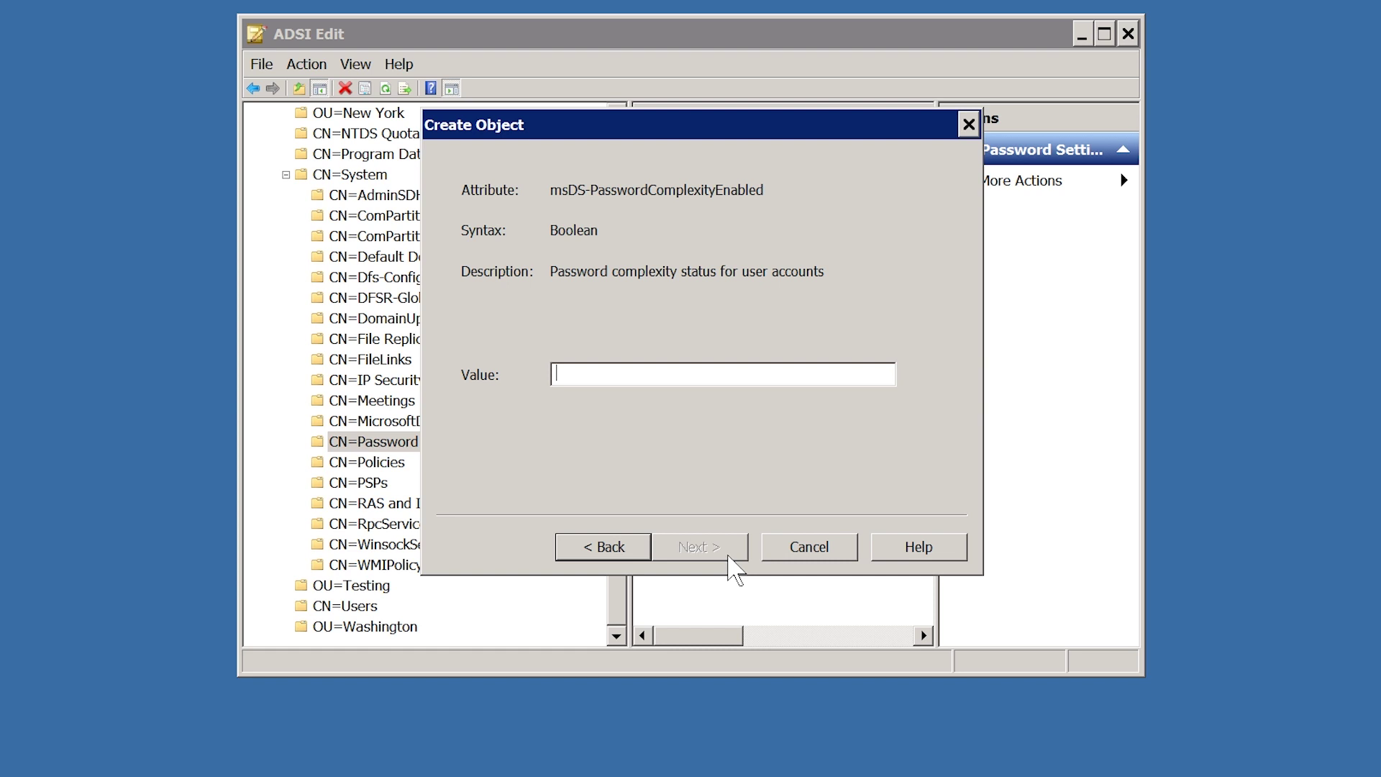
# - Set the new object's password complexity attribute to True and its minimum password length to 10
pyautogui.write('True')
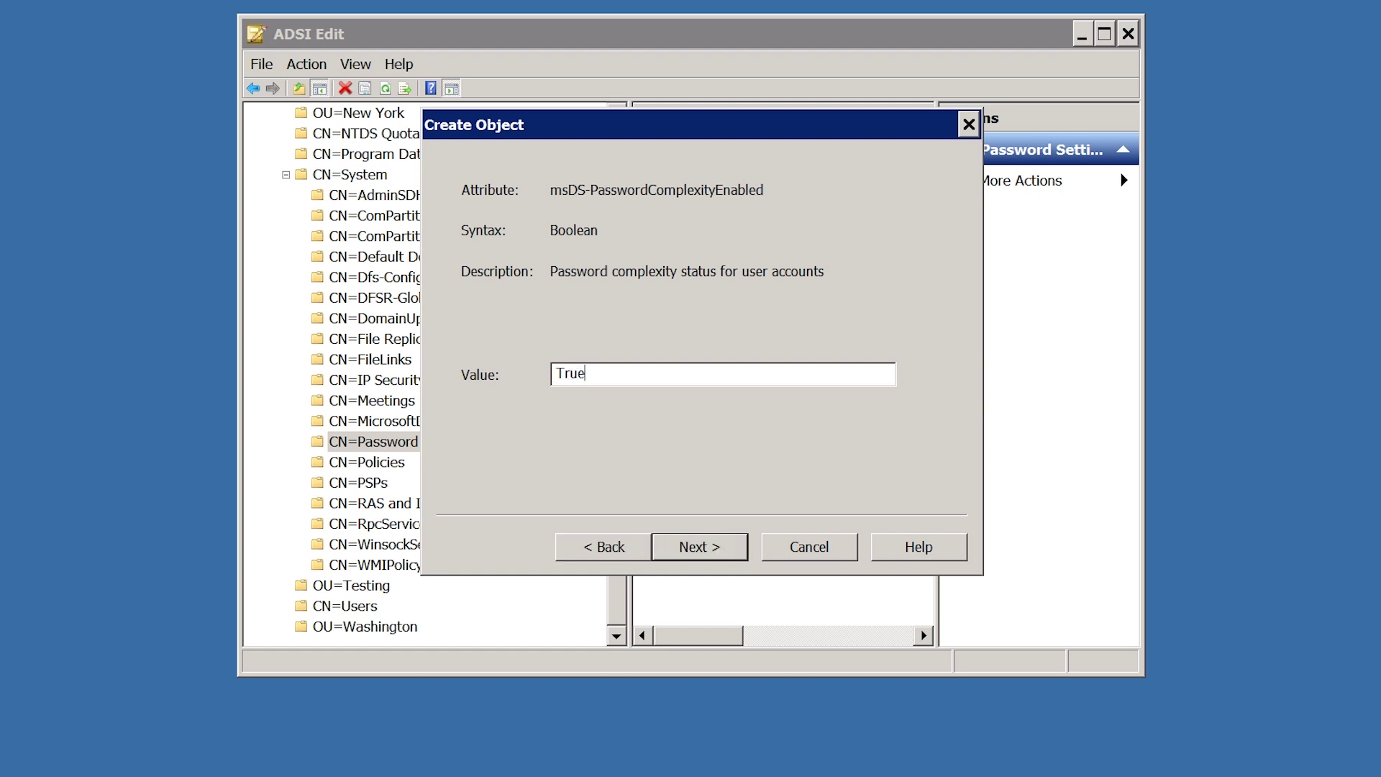
pyautogui.click(729, 557)
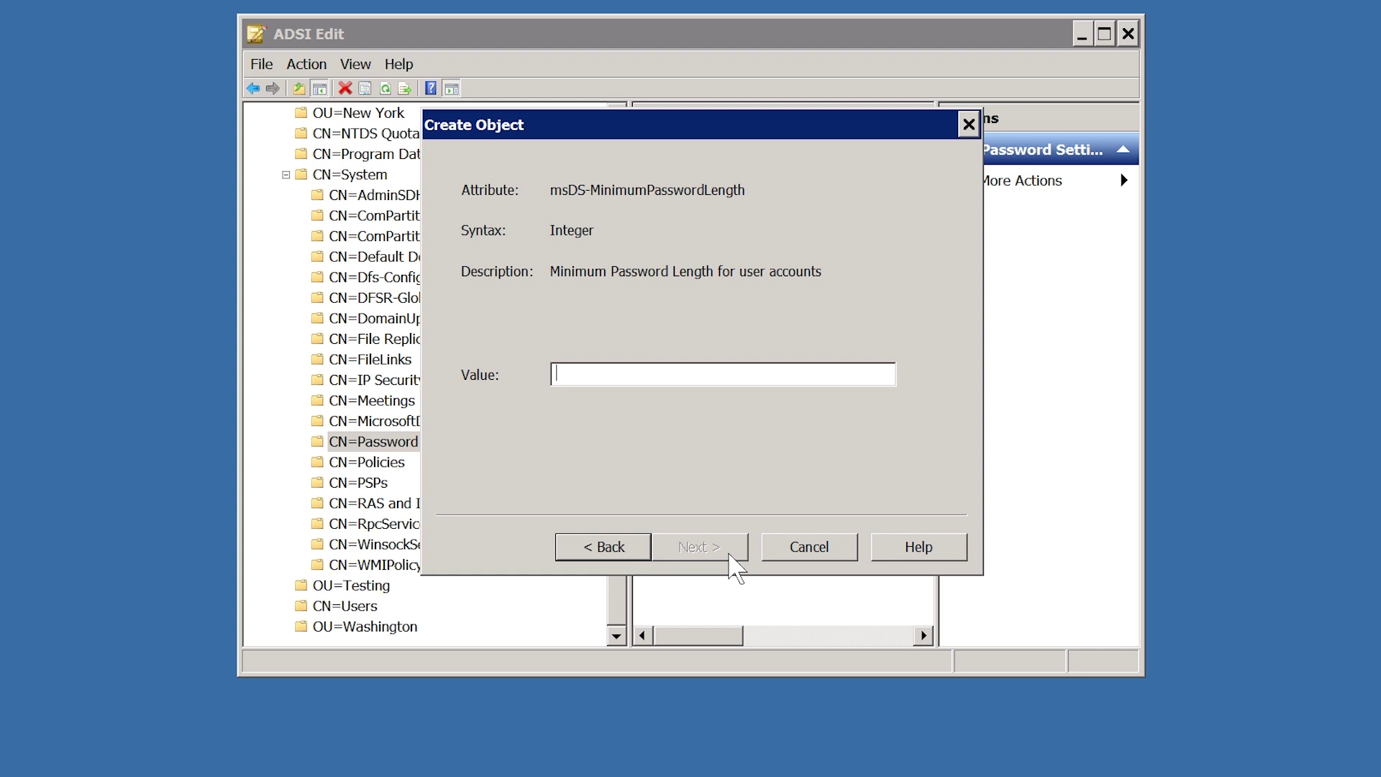
pyautogui.write('10')
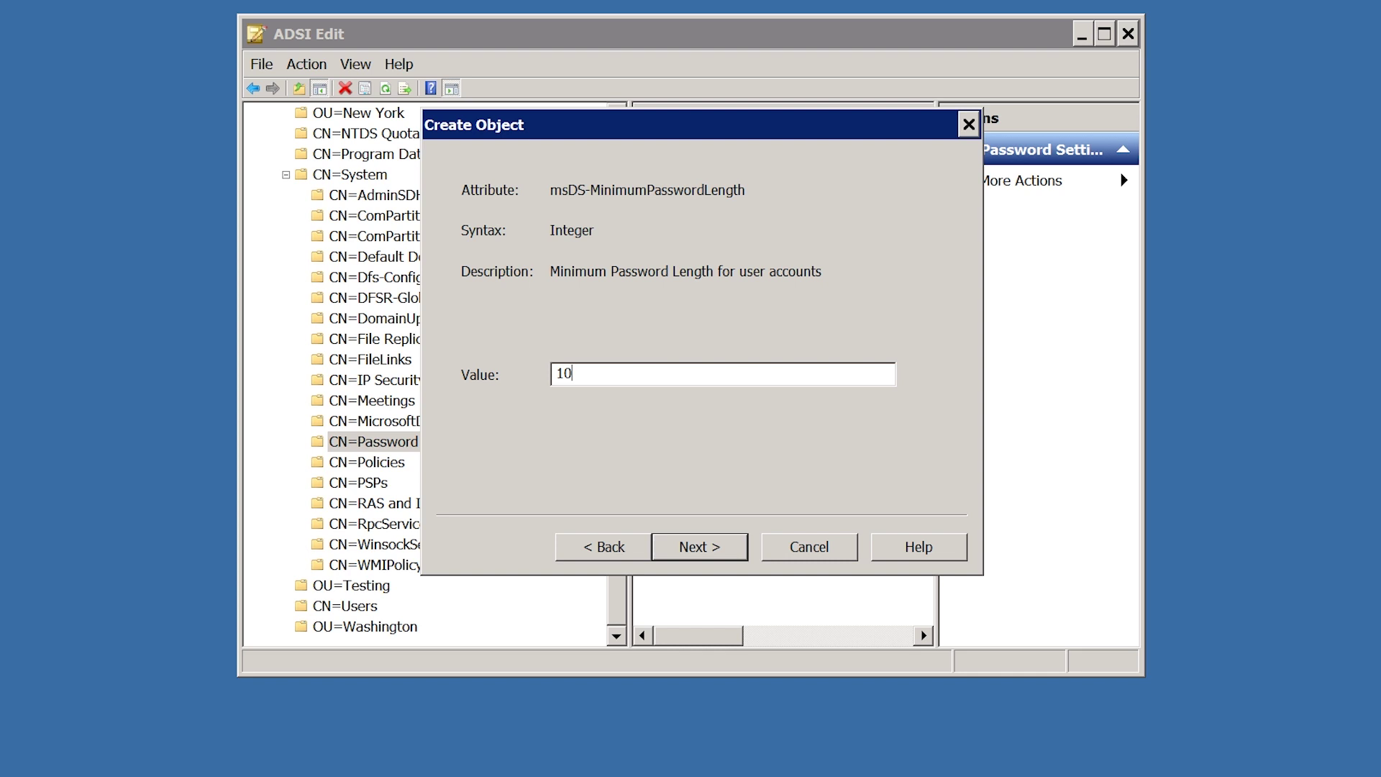
pyautogui.click(735, 558)
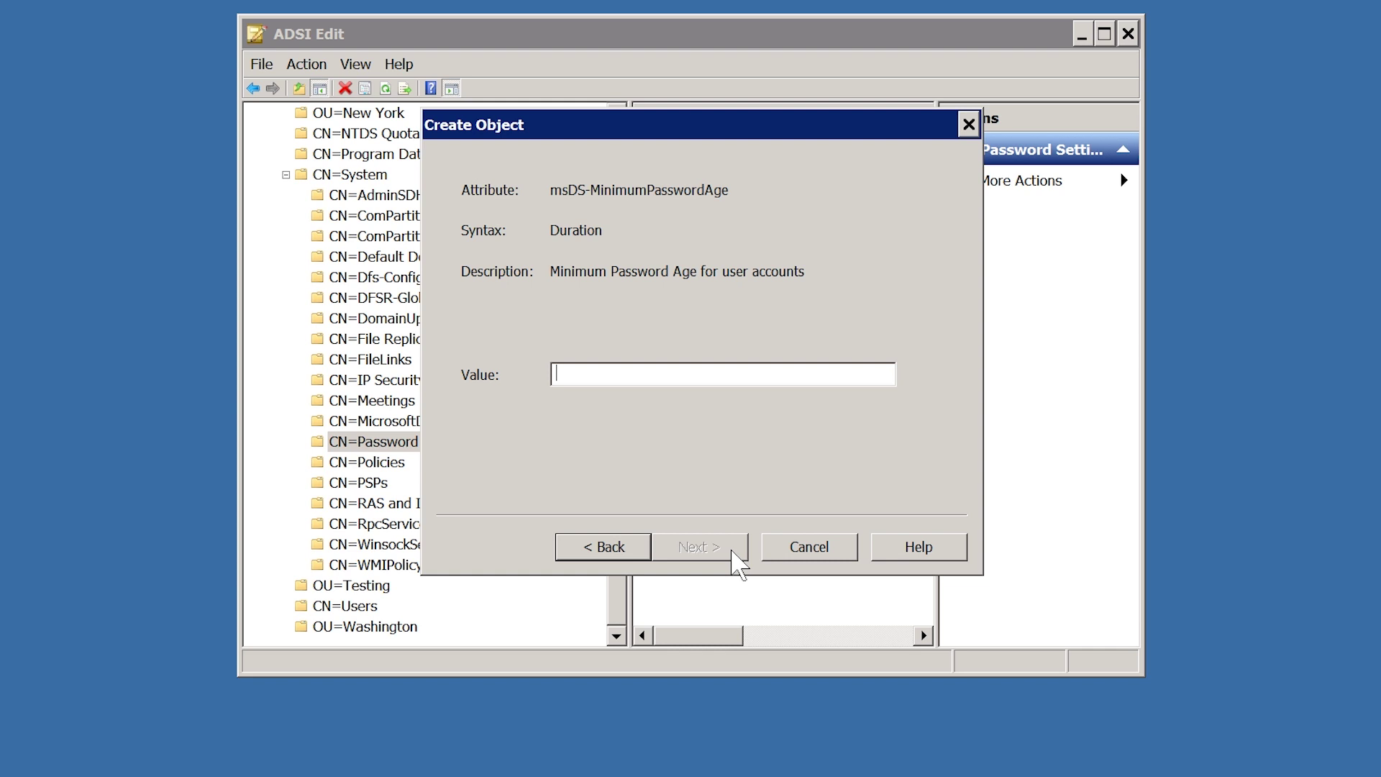
# - Set the minimum password age to 1:00:00:00 and the maximum password age to 30:00:00:00
pyautogui.write('1:00:')
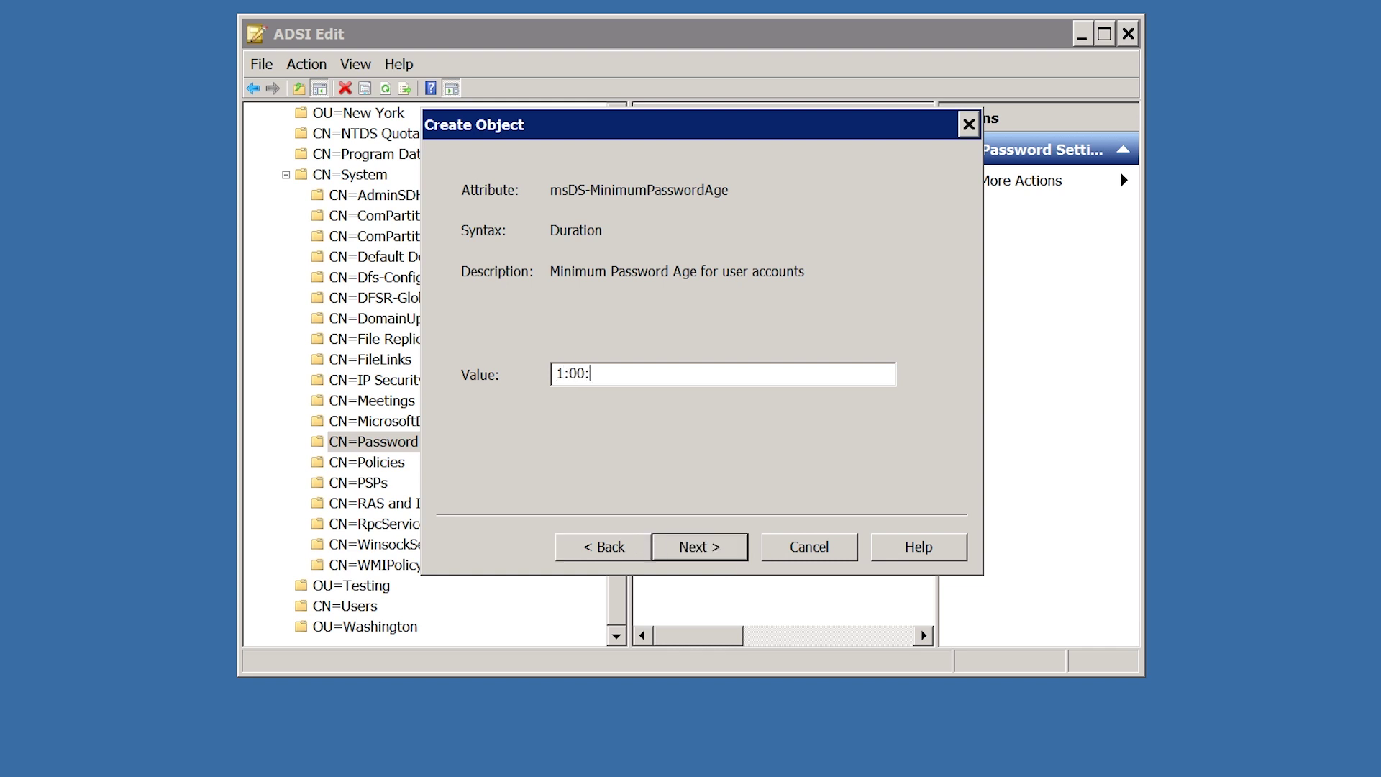
pyautogui.write('00:00')
pyautogui.click(731, 551)
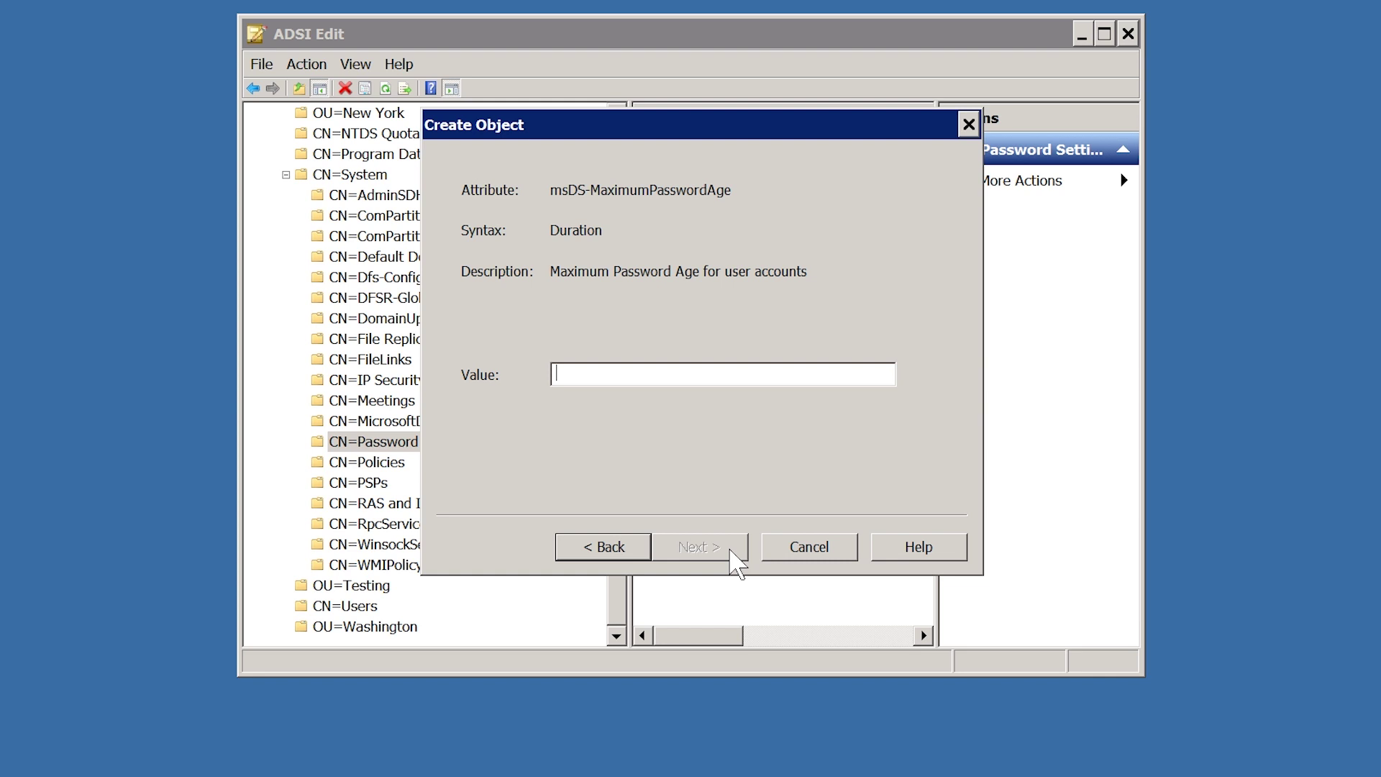
pyautogui.write('30:00')
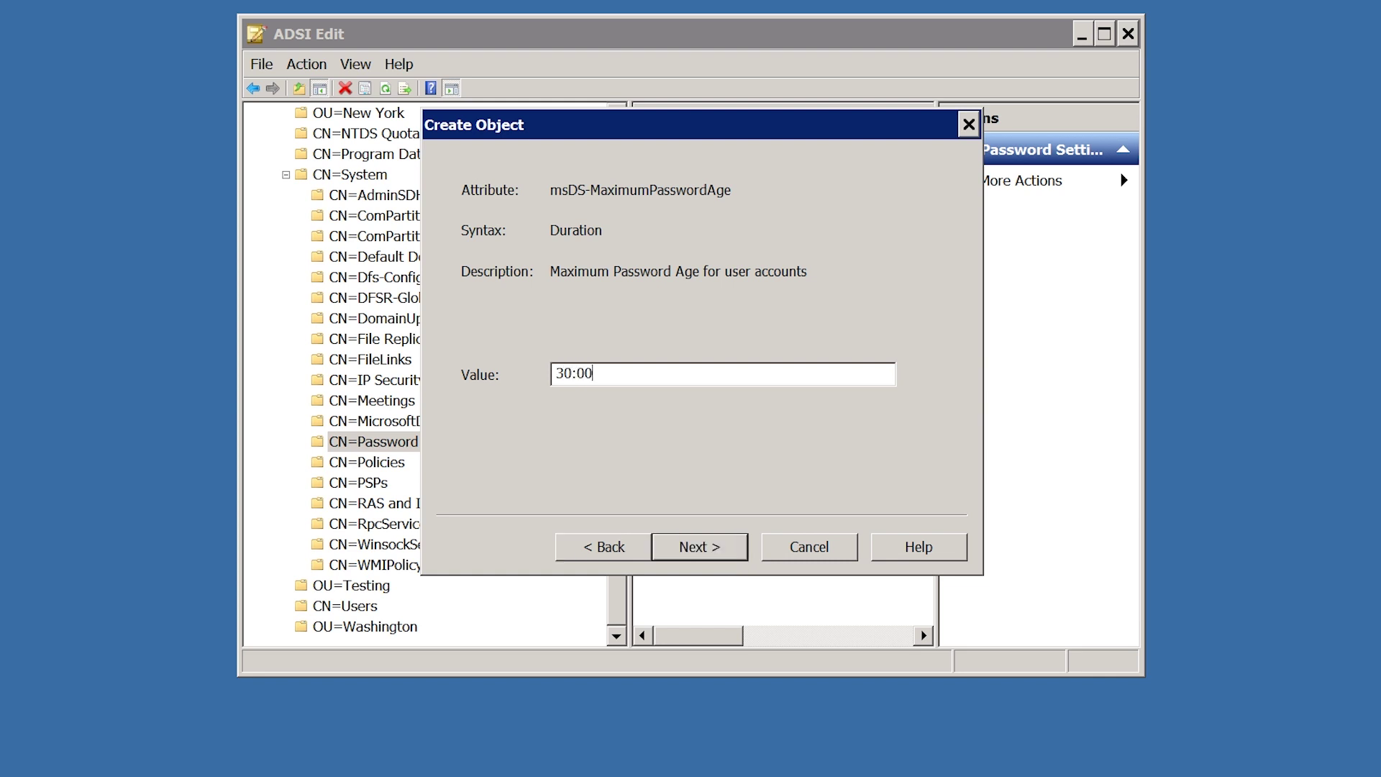
pyautogui.write(':00:00')
pyautogui.click(734, 551)
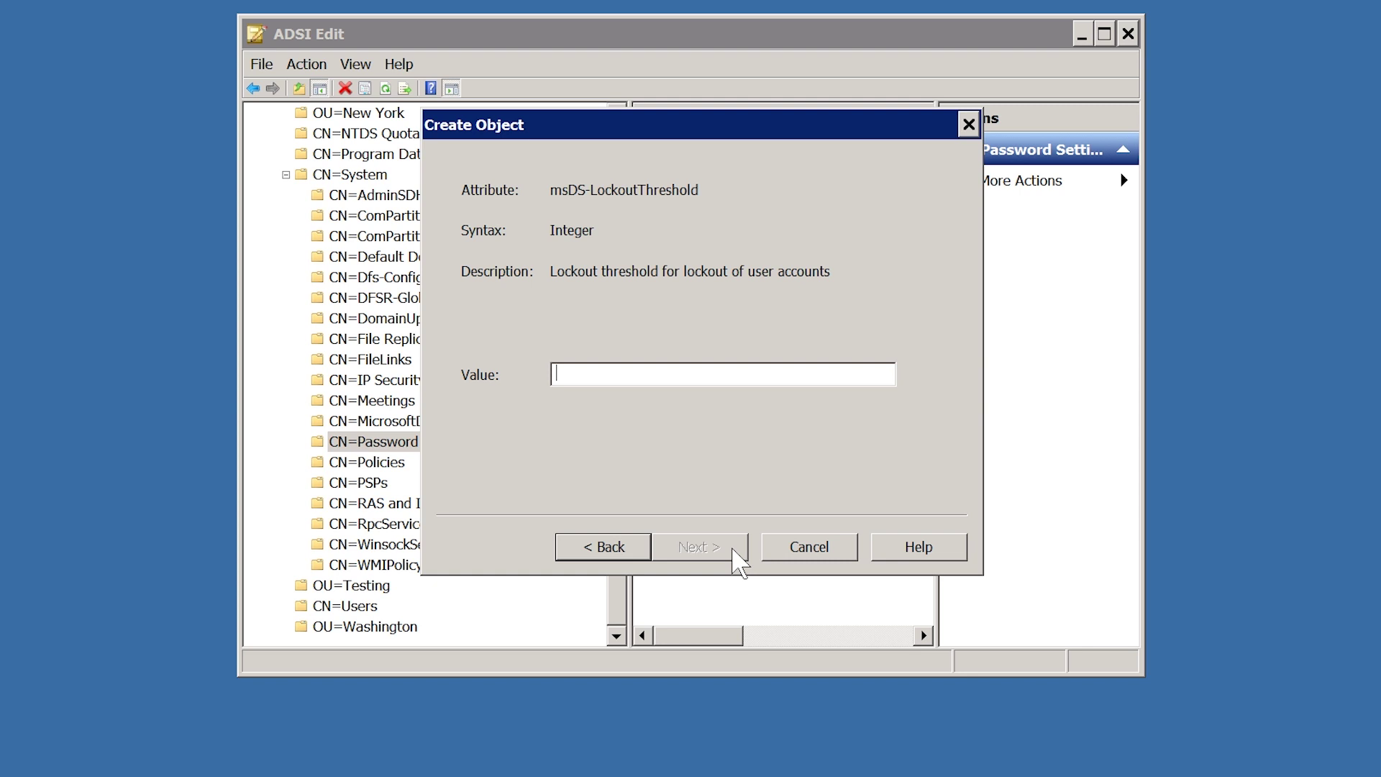
# - Set the lockout threshold to 5 and the lockout observation window to 0:00:30:00
pyautogui.write('5')
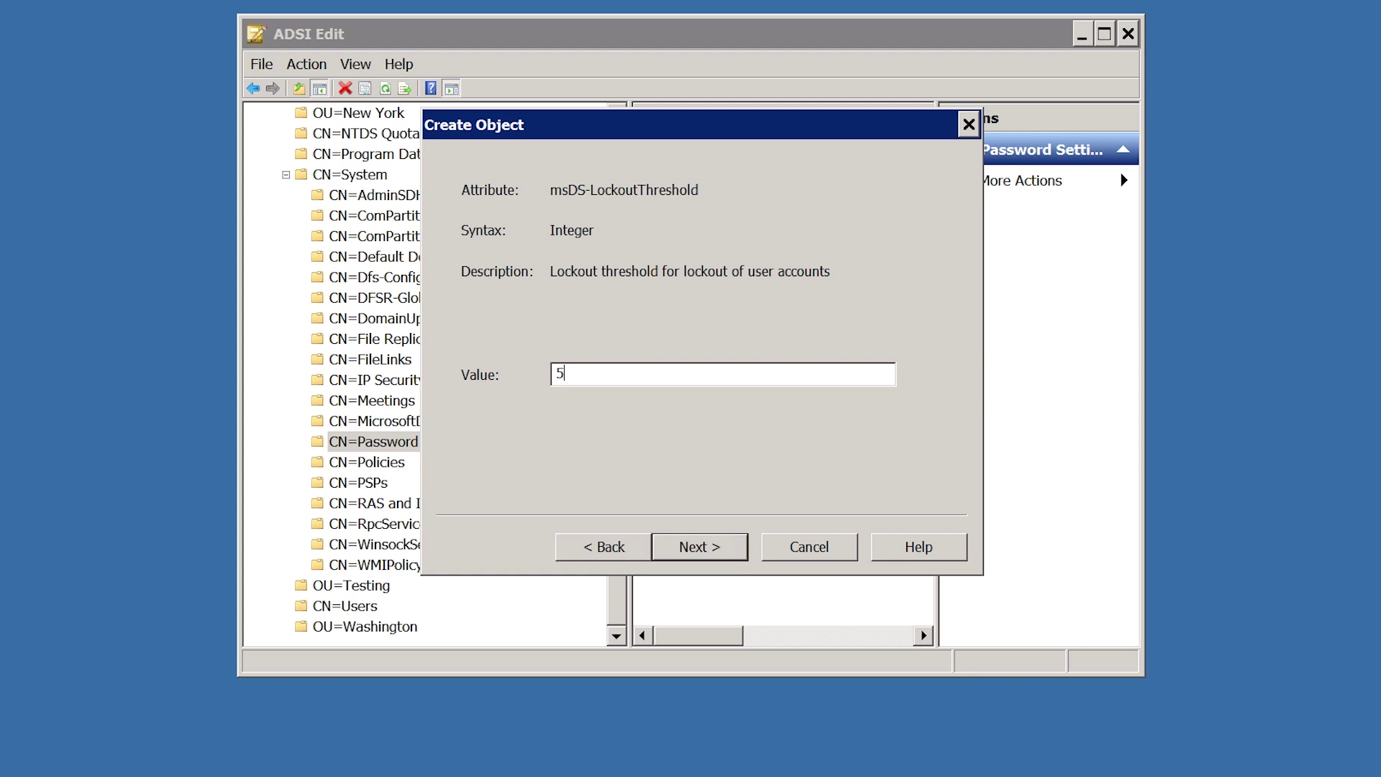
pyautogui.click(733, 549)
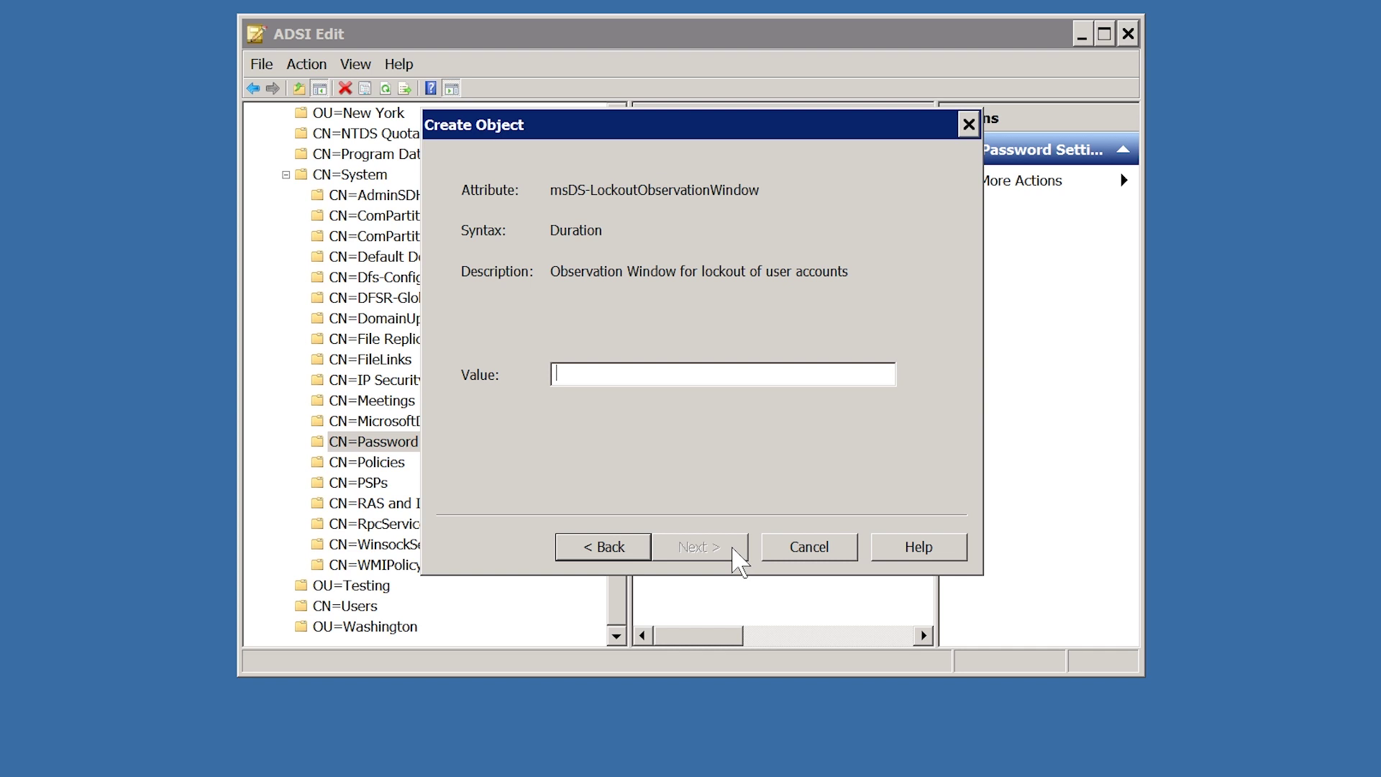
pyautogui.write('0:00:30:00')
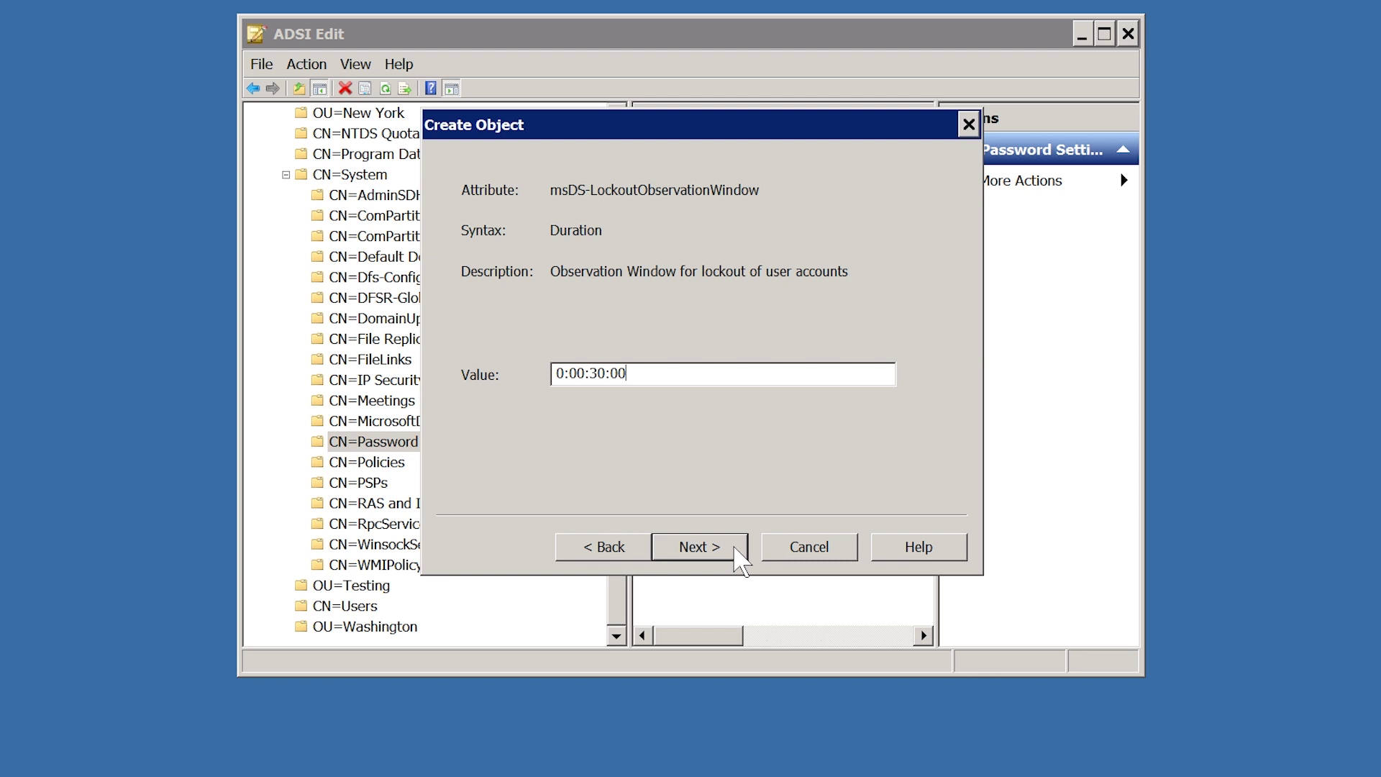
pyautogui.click(736, 550)
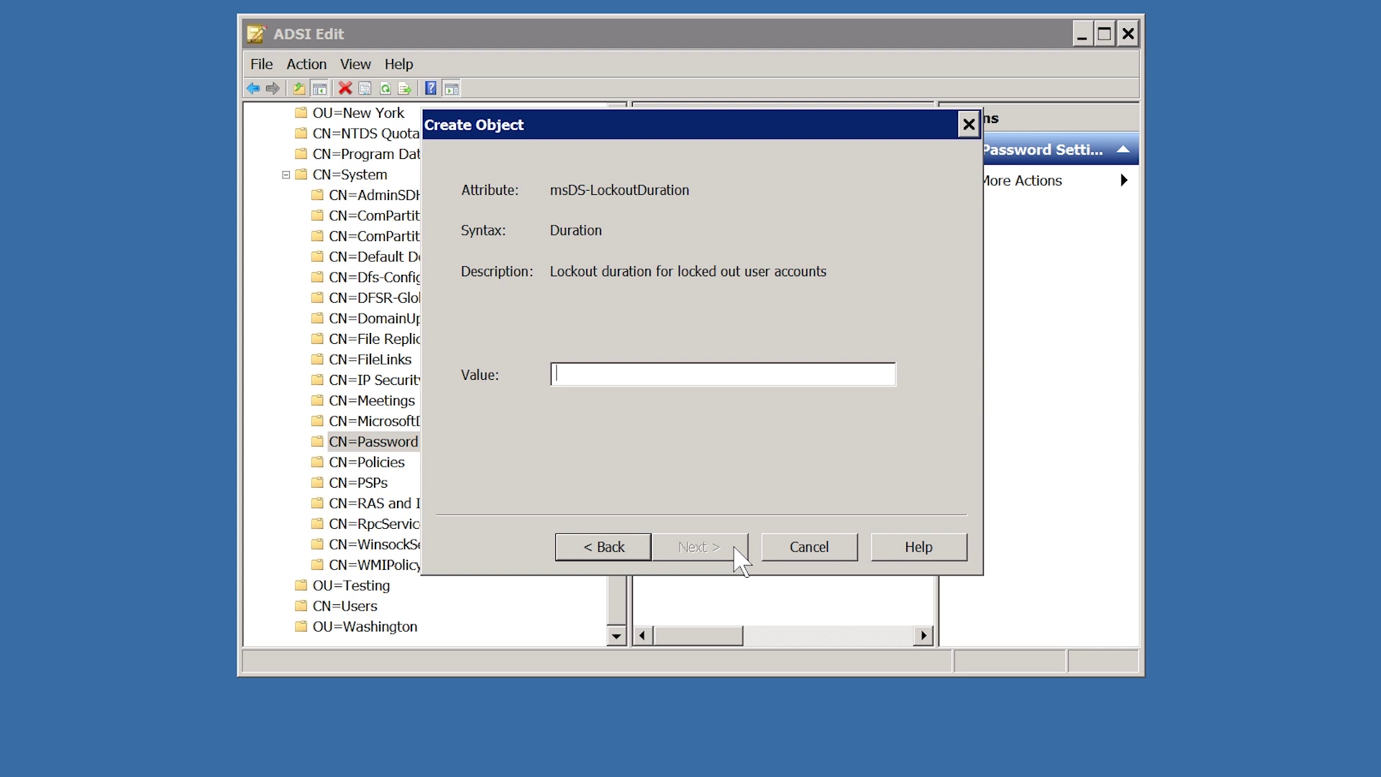
# - Set the lockout duration to 0:01:00:00 and finish creating the password settings object
pyautogui.write('0:01:00:00')
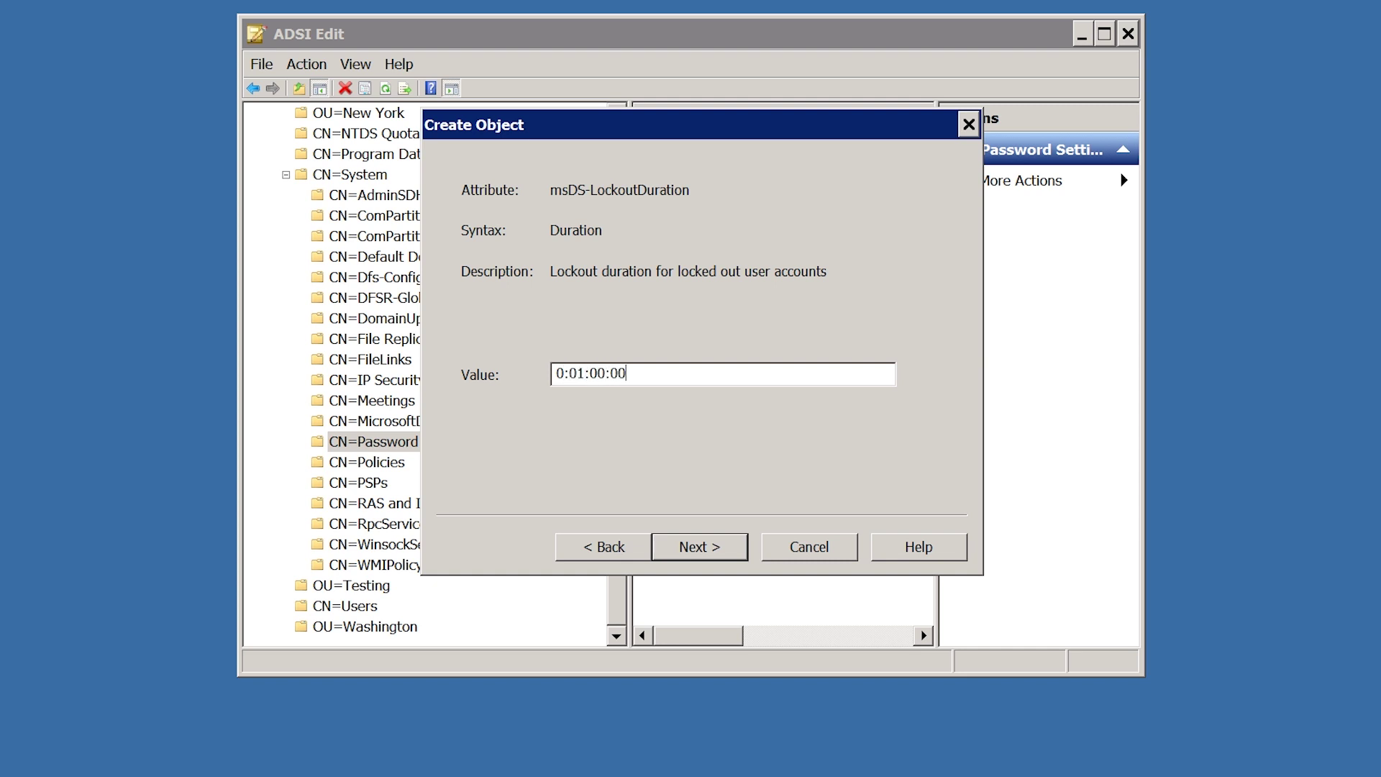
pyautogui.click(739, 560)
pyautogui.click(739, 559)
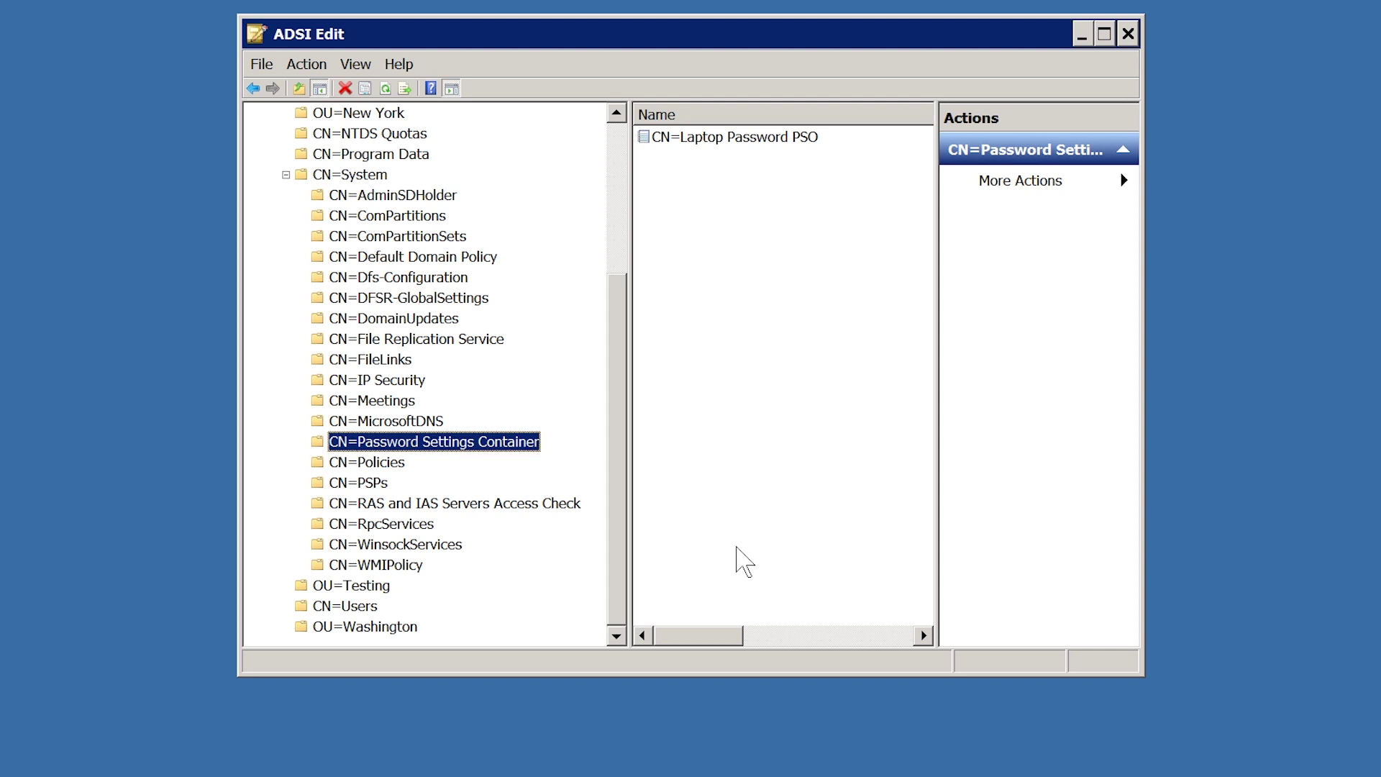
# - Open the properties of CN=Laptop Password PSO and bring up its msDS-PSOAppliesTo attribute
pyautogui.click(653, 139)
pyautogui.rightClick(819, 141)
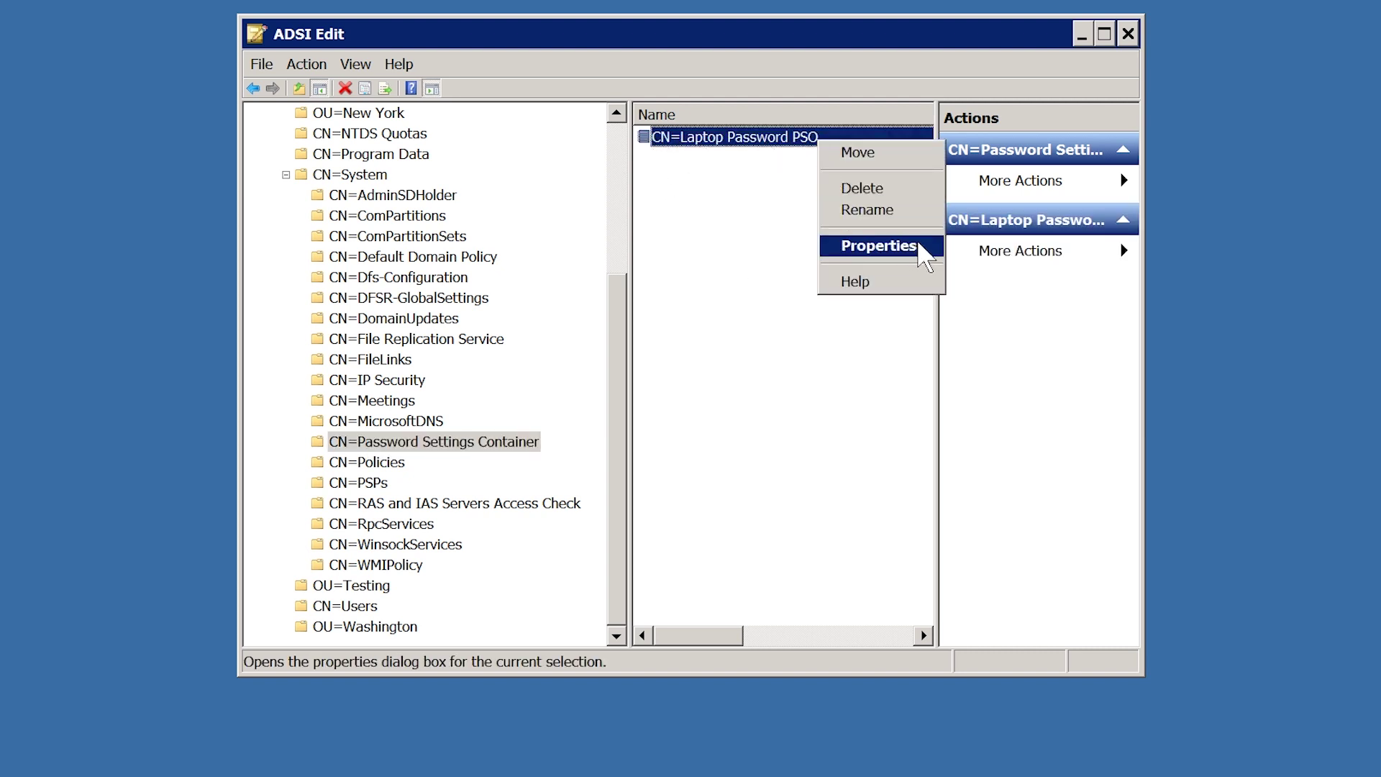
pyautogui.click(926, 258)
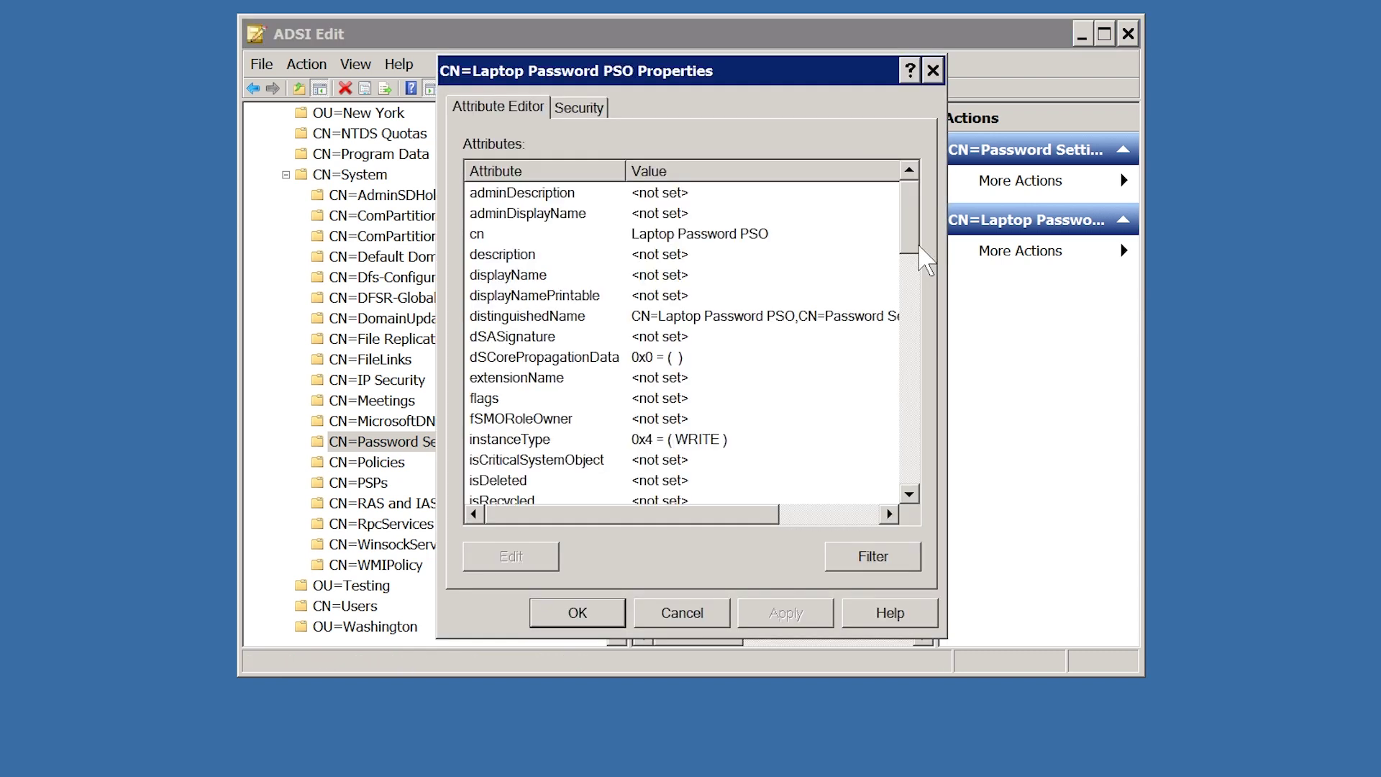
pyautogui.click(916, 387)
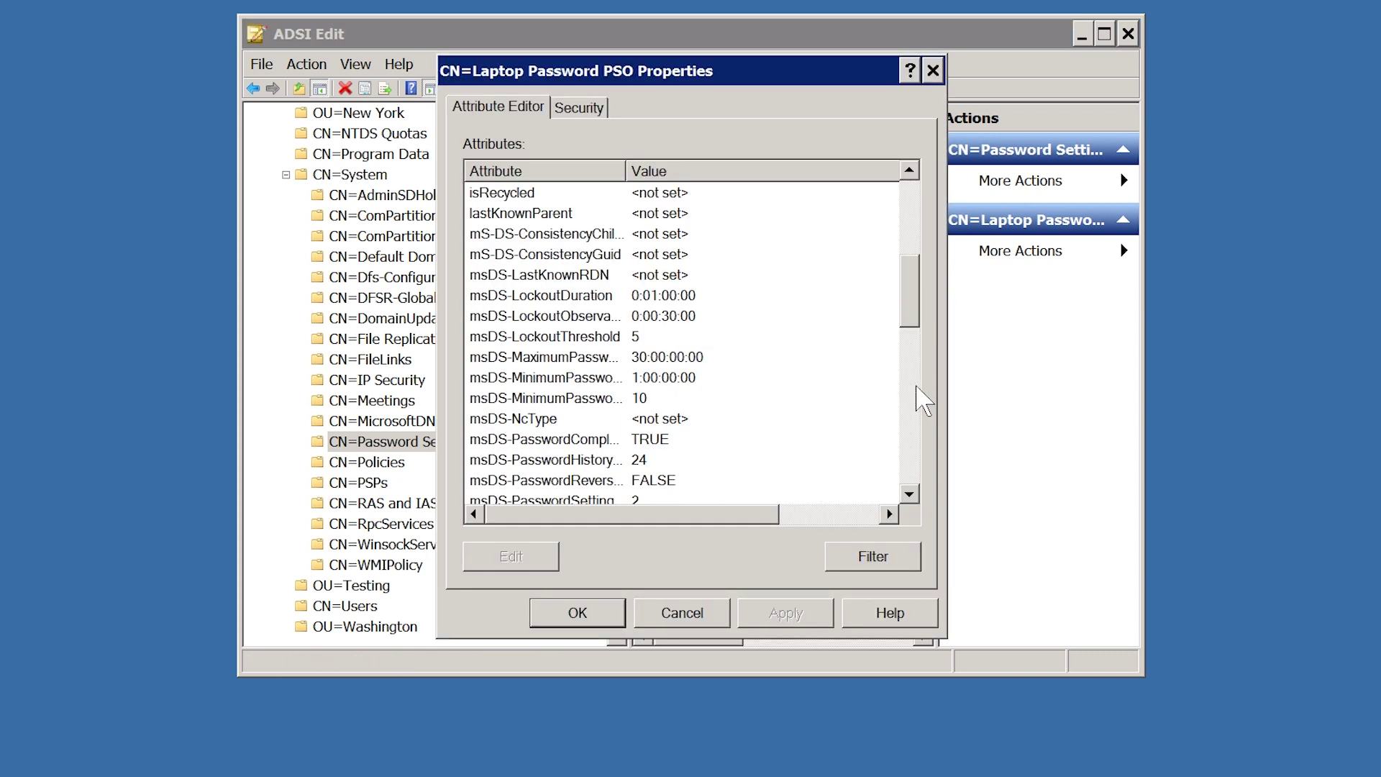
pyautogui.click(916, 386)
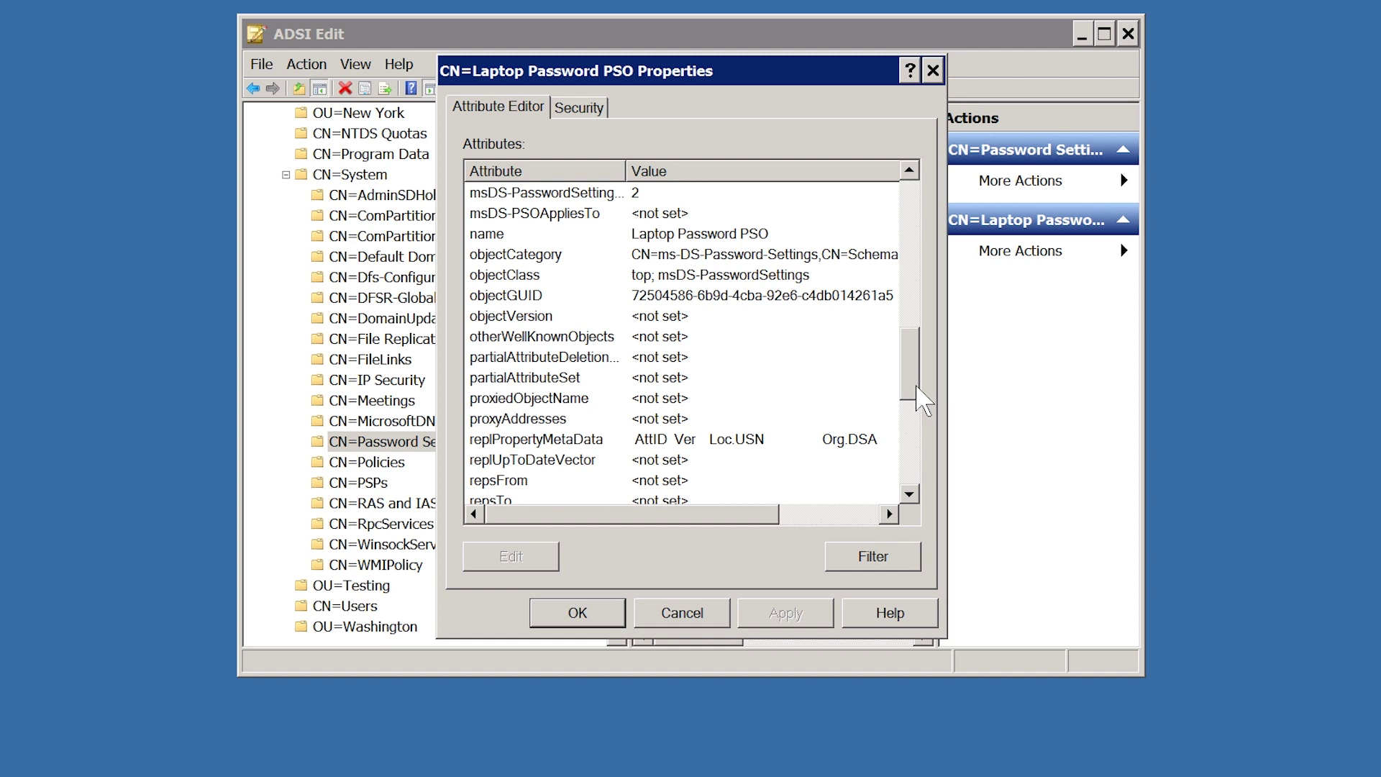
# - Add the Laptop Users group as a Windows account to the msDS-PSOAppliesTo attribute and save the object's properties
pyautogui.click(489, 214)
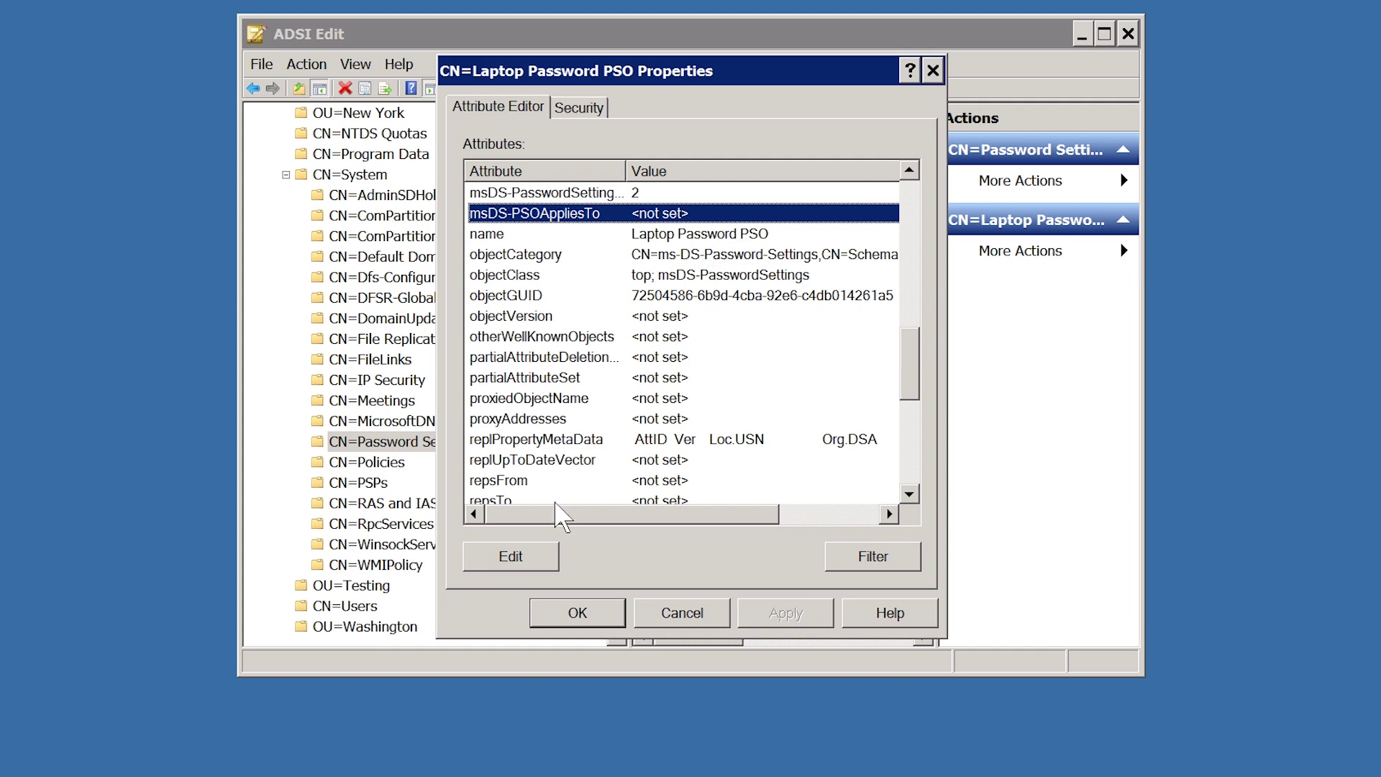
pyautogui.click(533, 556)
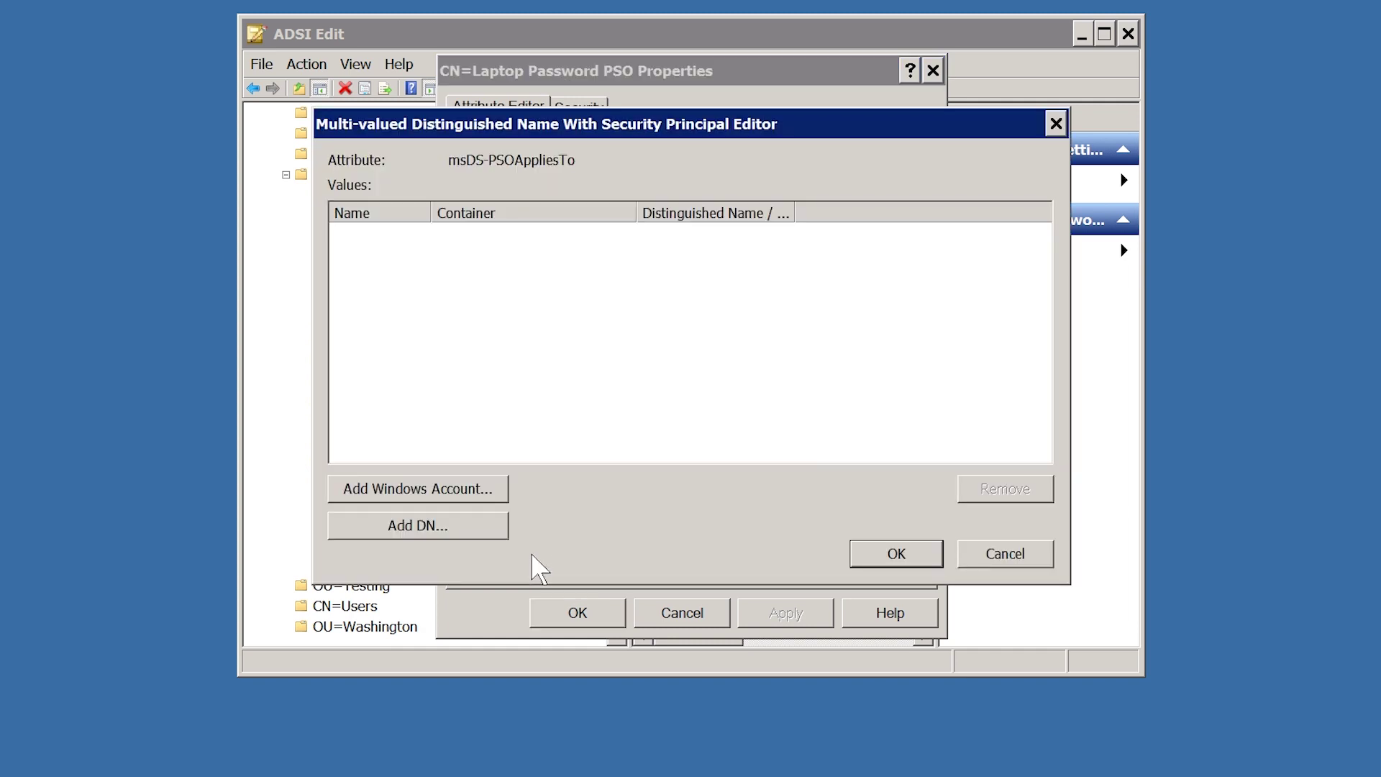
pyautogui.click(440, 495)
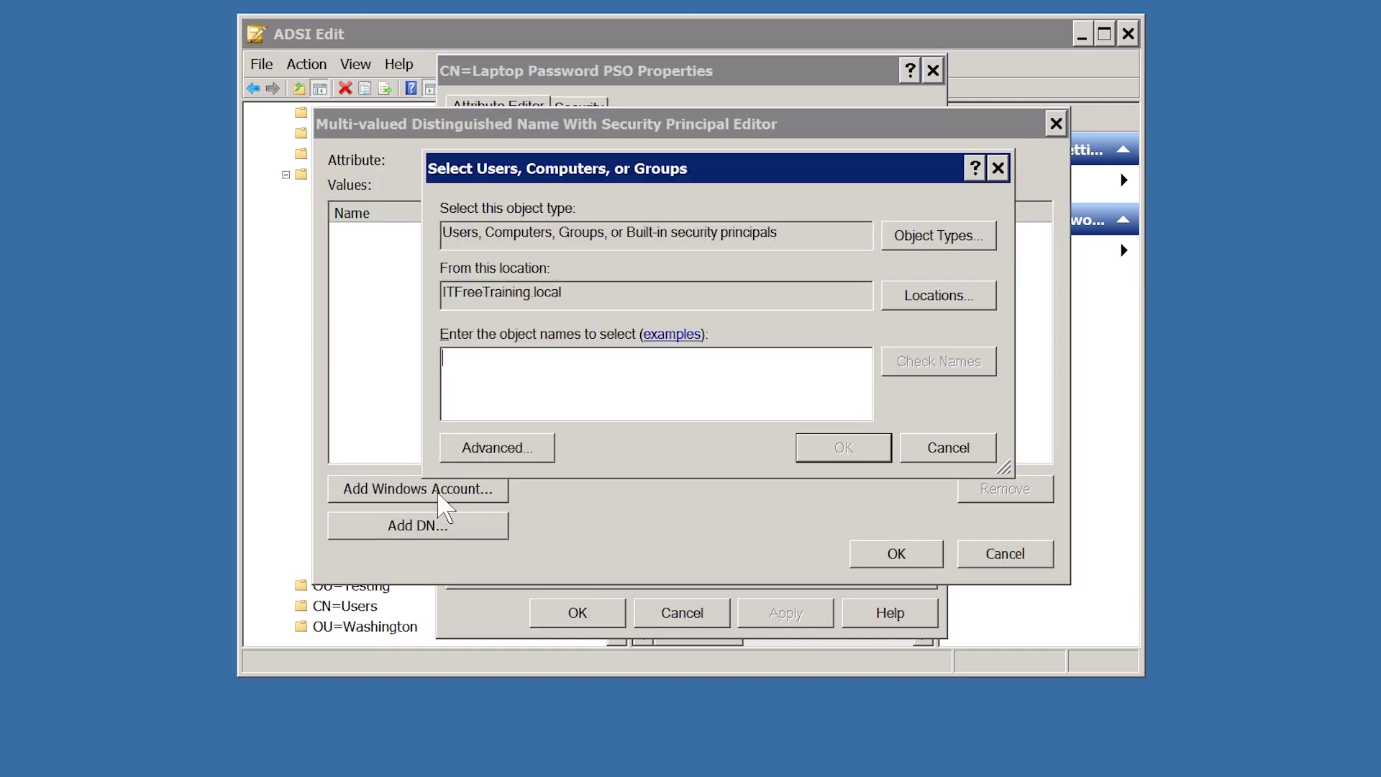
pyautogui.write('Laptop')
pyautogui.press('Return')
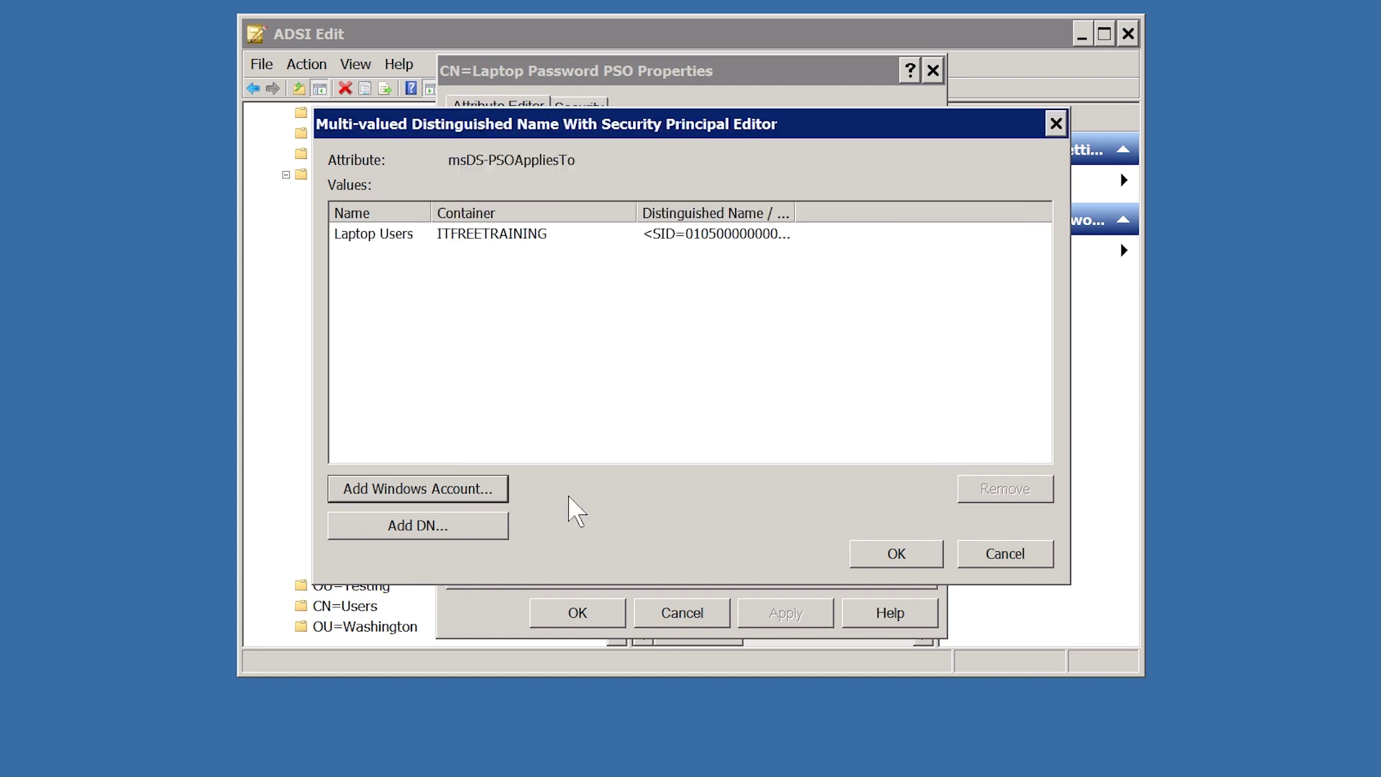
pyautogui.click(868, 544)
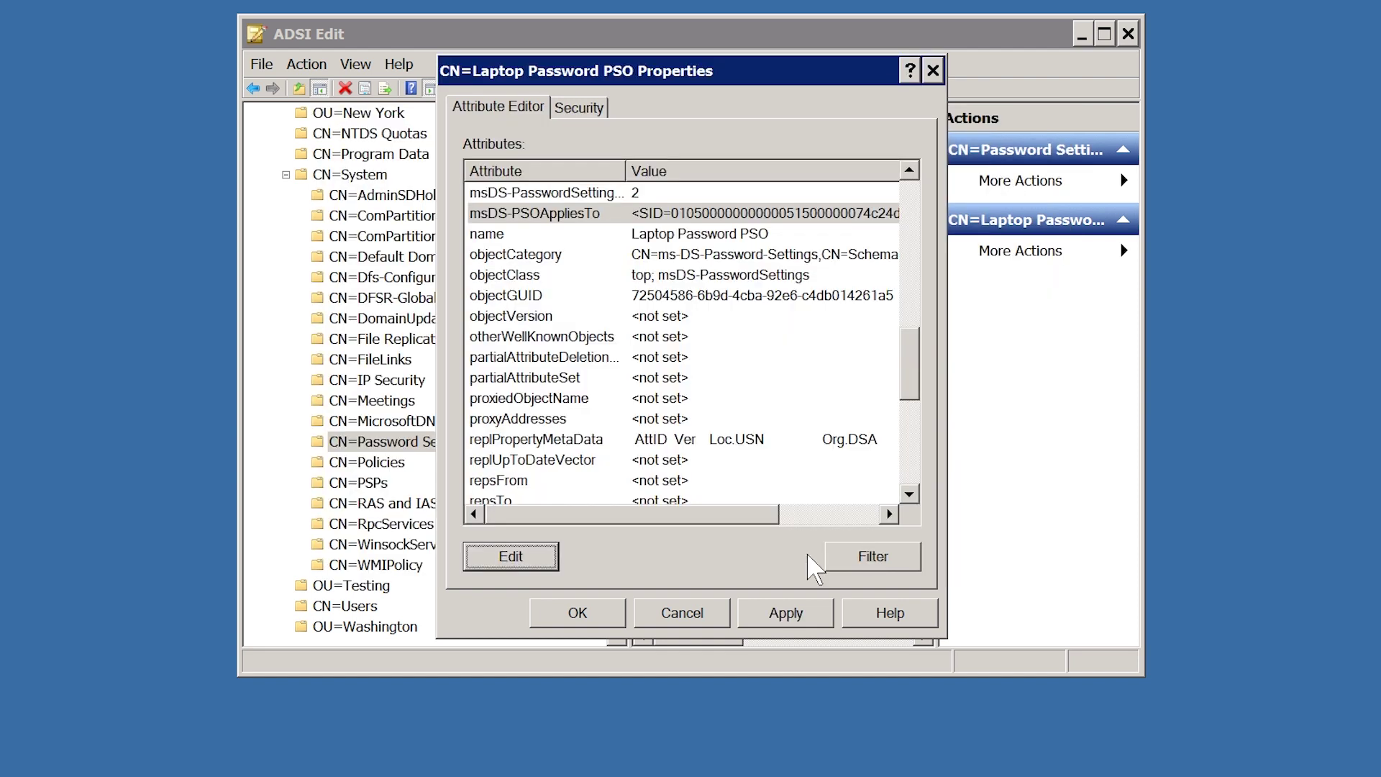
pyautogui.click(597, 617)
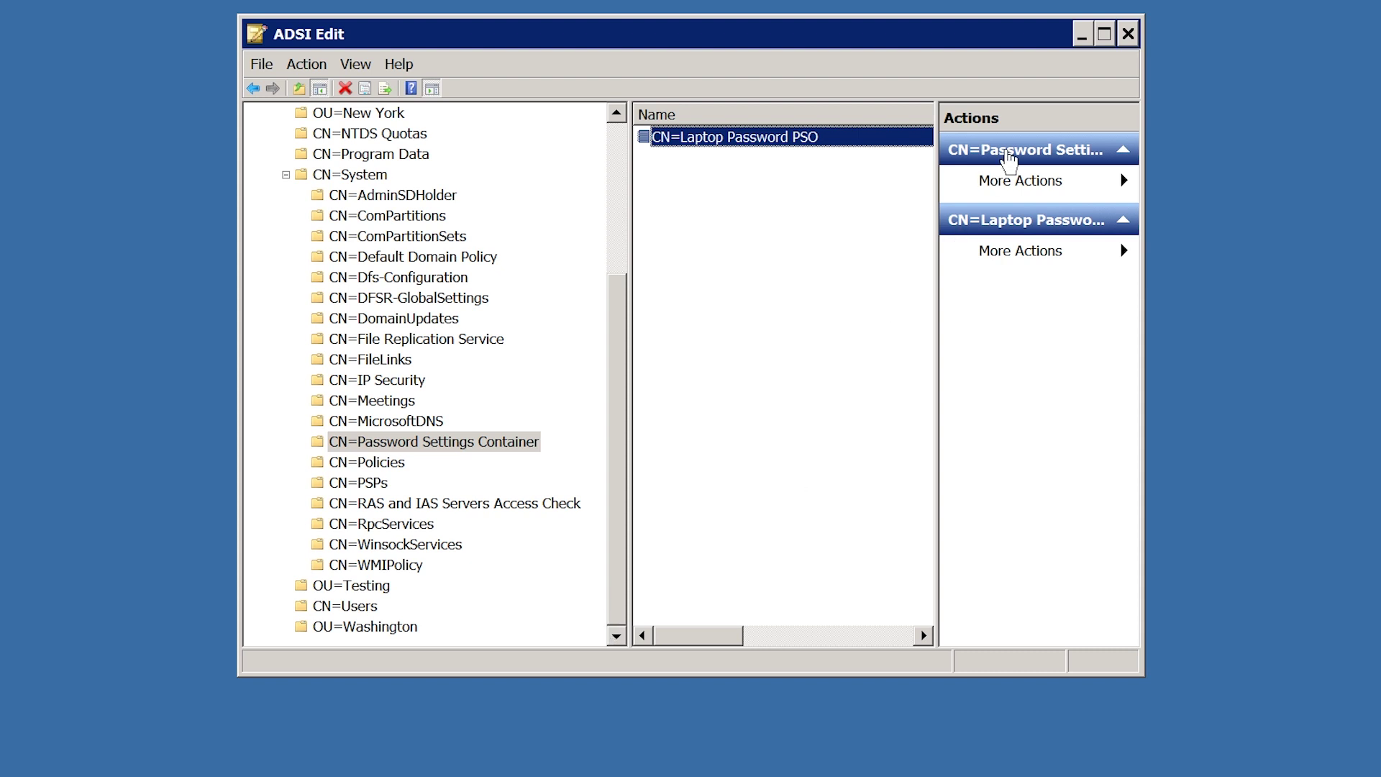
# - Close ADSI Edit and enable Advanced Features in Active Directory Users and Computers
pyautogui.click(1128, 34)
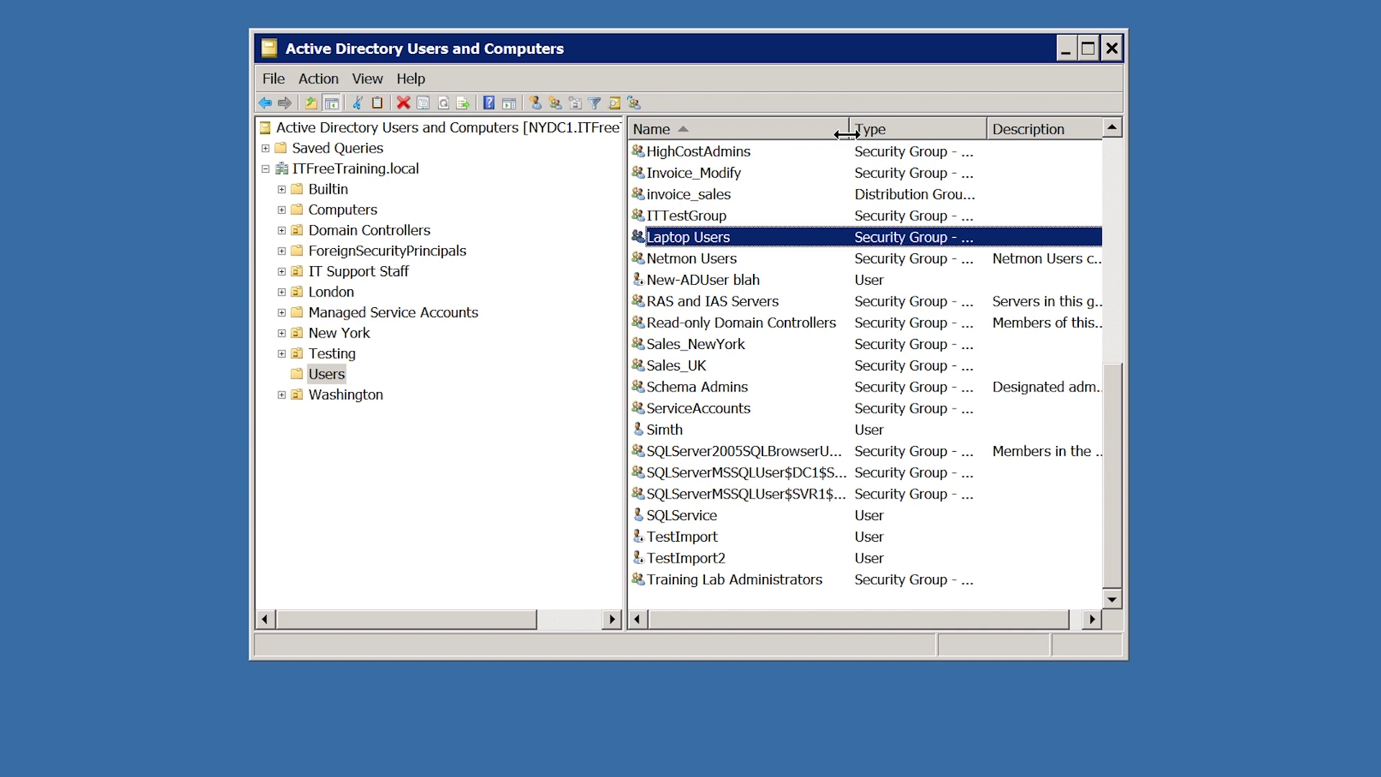
pyautogui.click(368, 78)
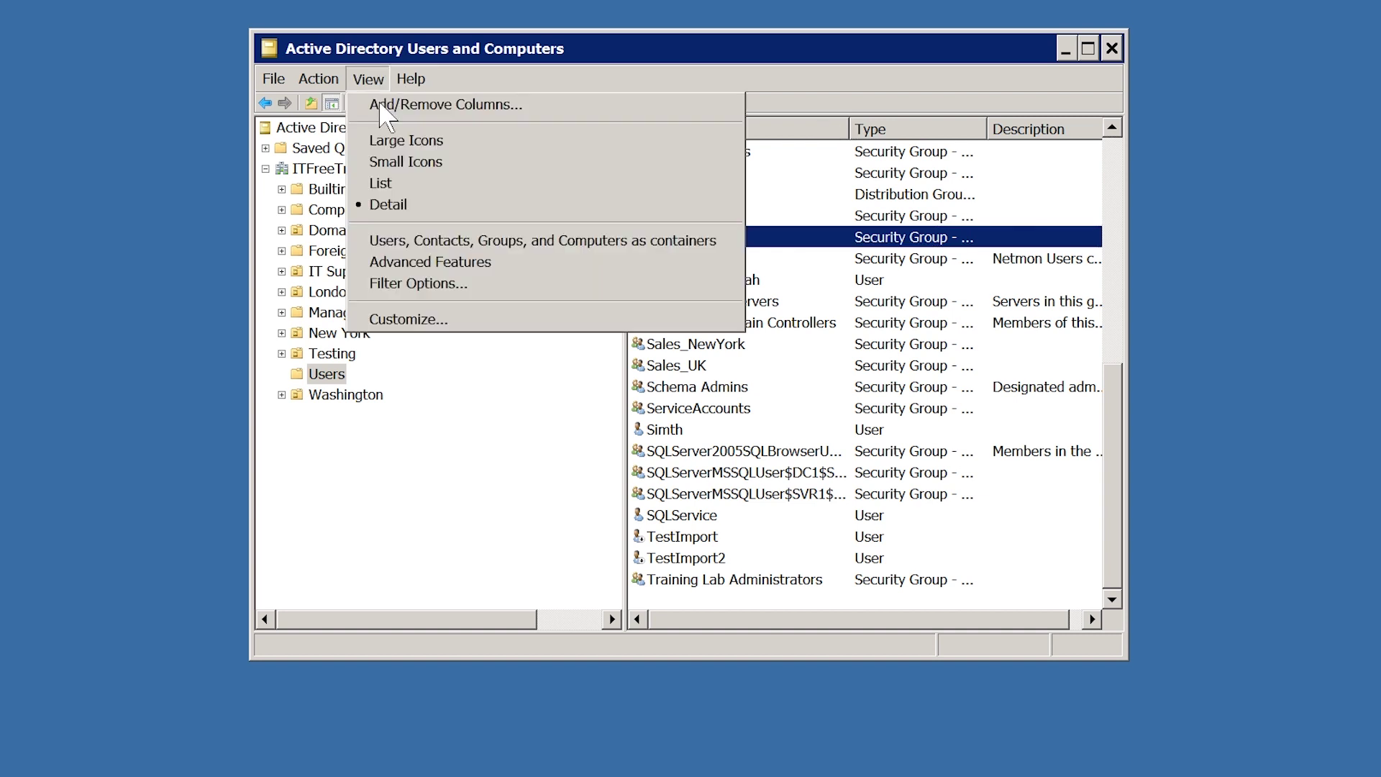
pyautogui.click(583, 265)
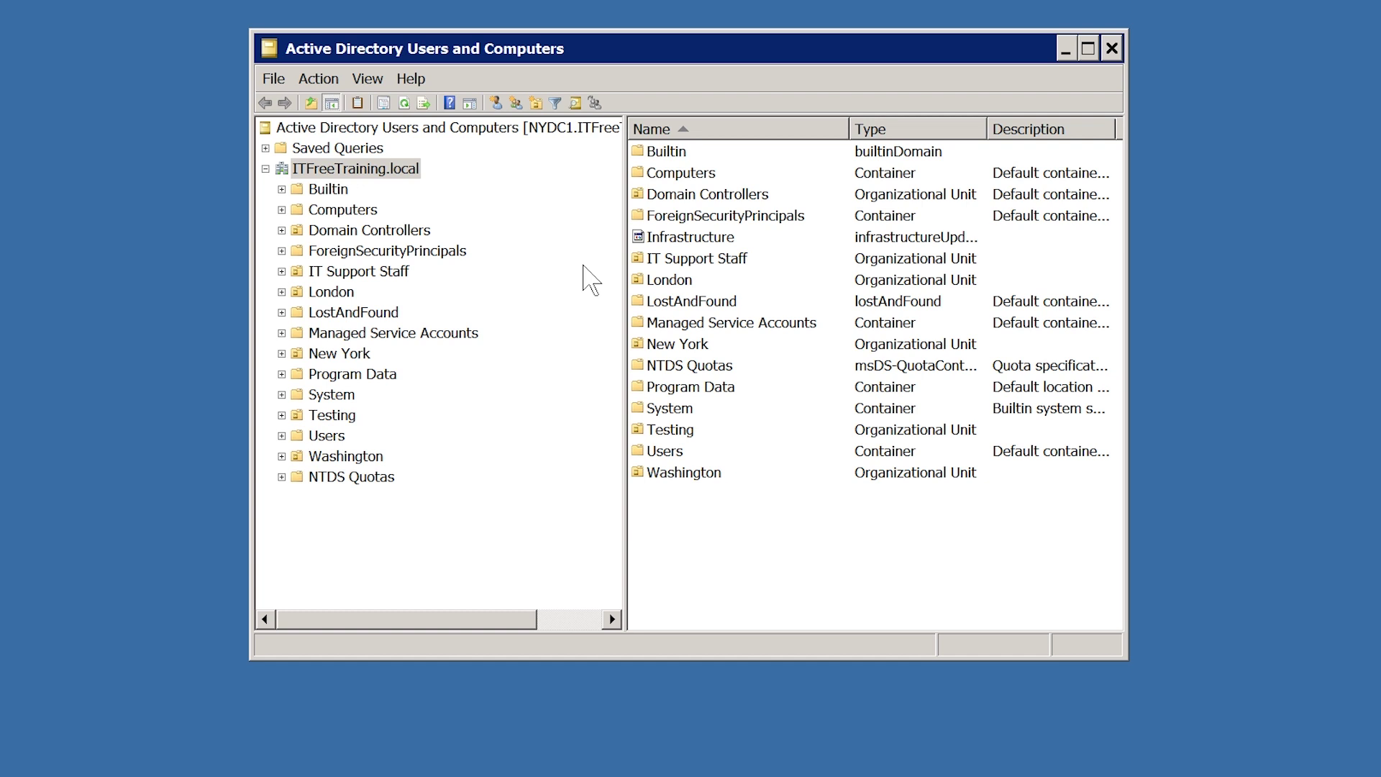
# - Expand New York and its Users unit, select Sales, and open the properties of the first user account there
pyautogui.doubleClick(356, 354)
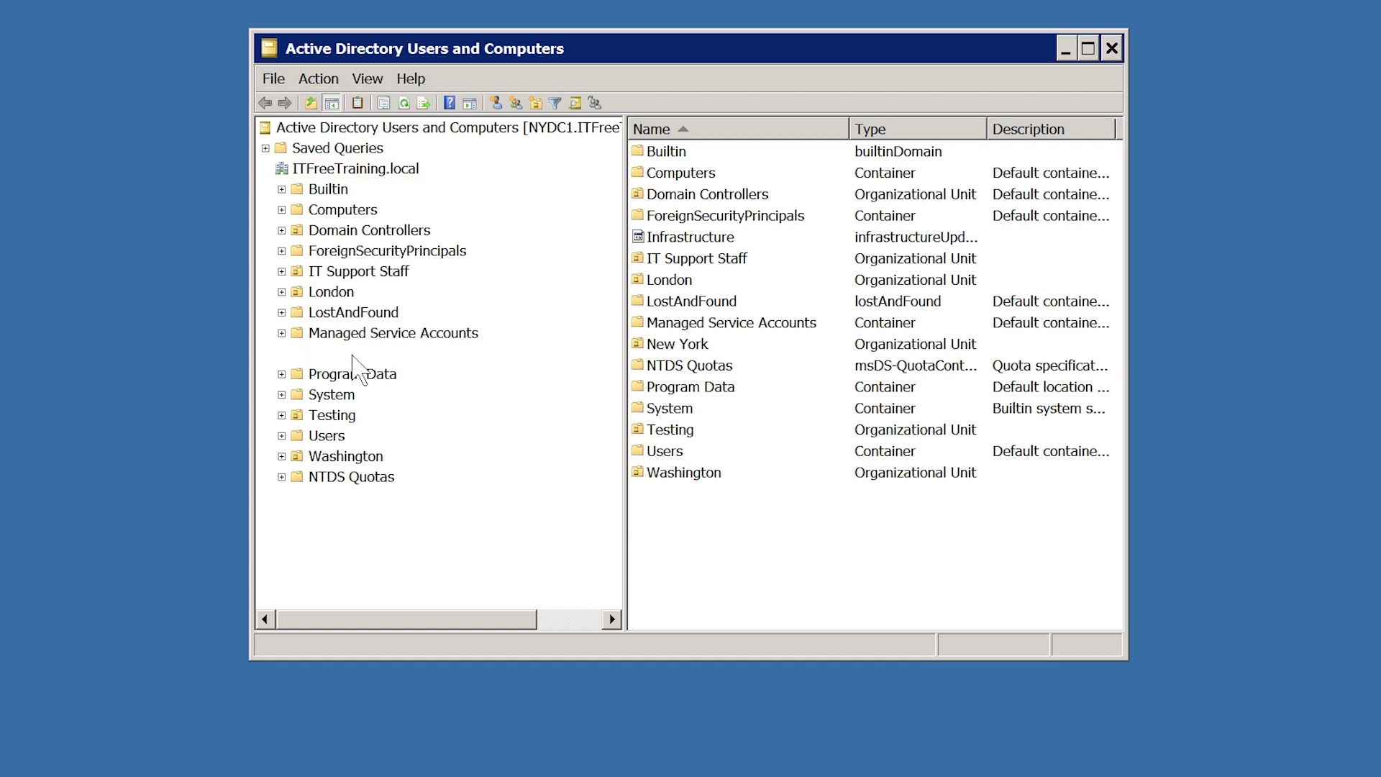
pyautogui.doubleClick(352, 398)
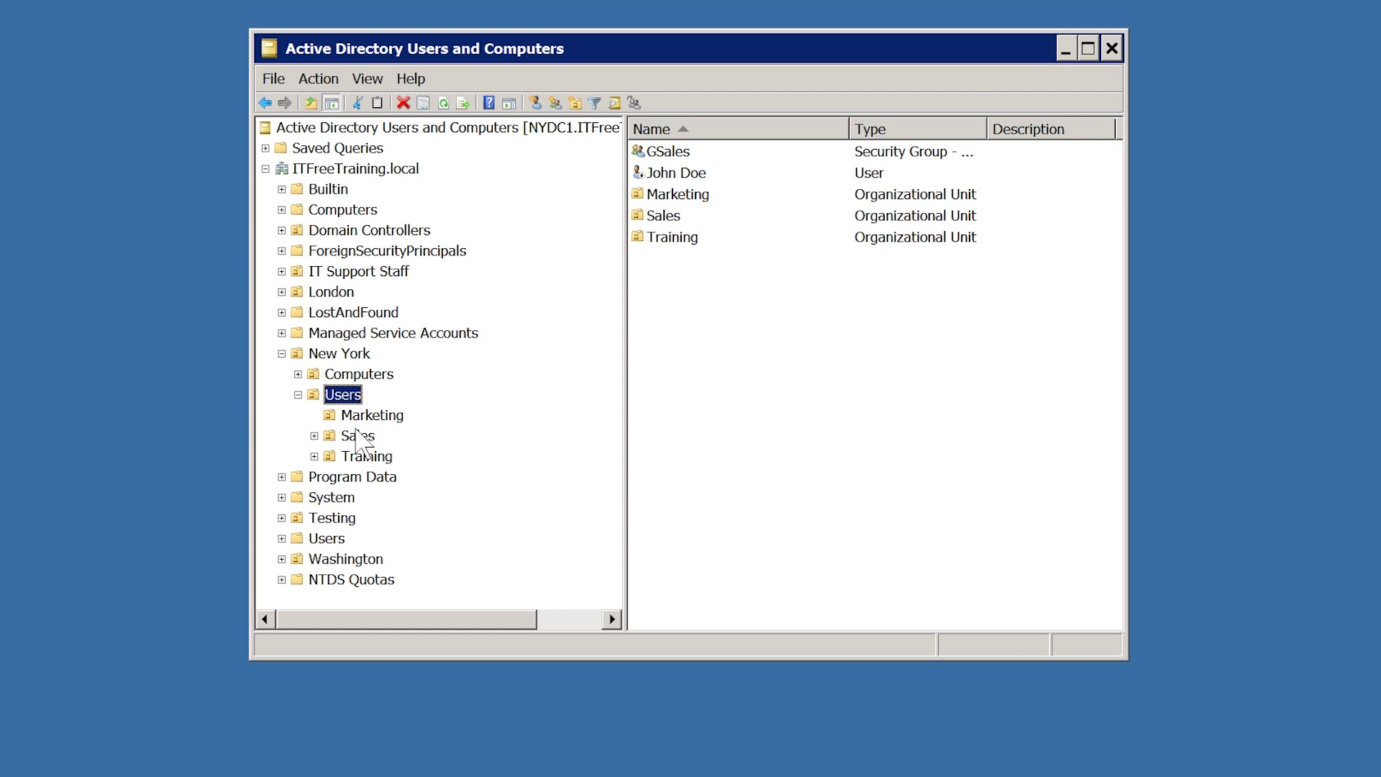
pyautogui.click(357, 437)
pyautogui.click(673, 178)
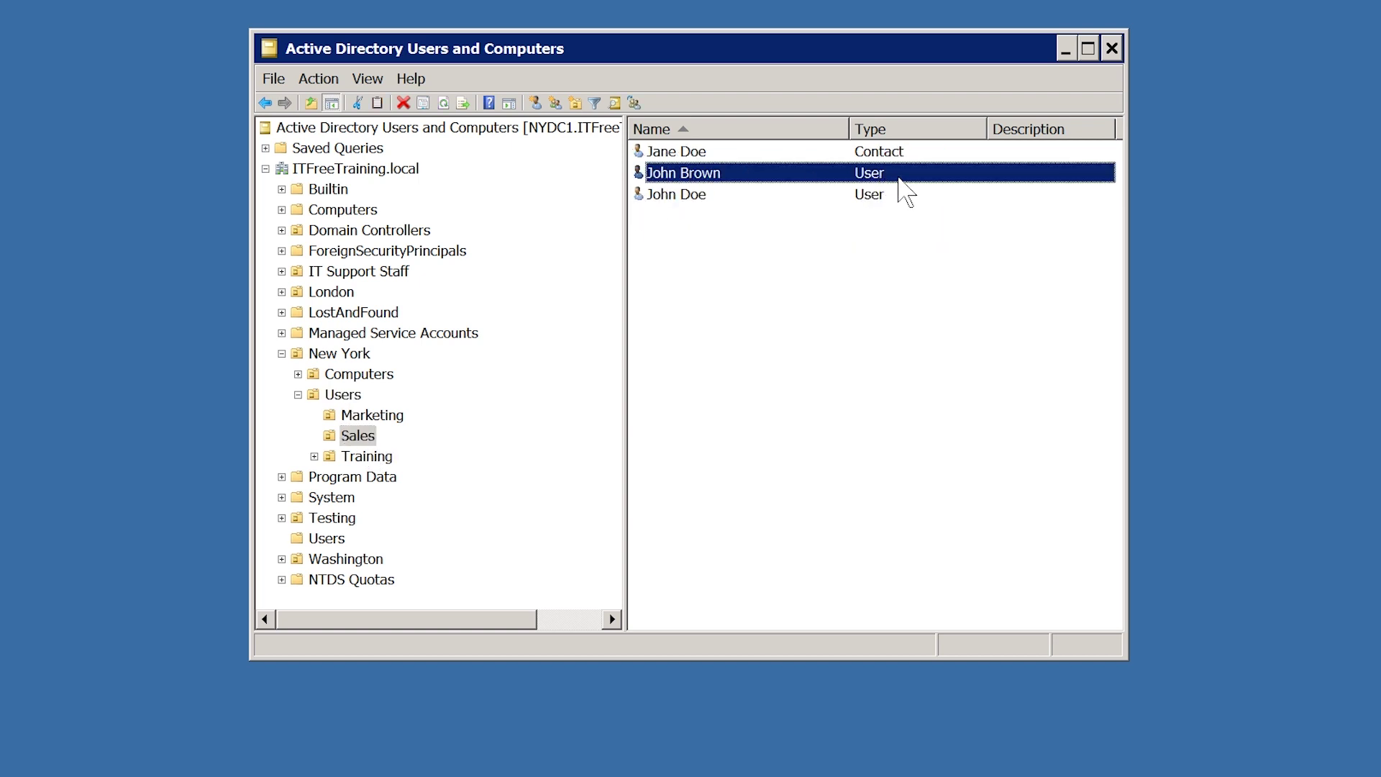
pyautogui.rightClick(899, 179)
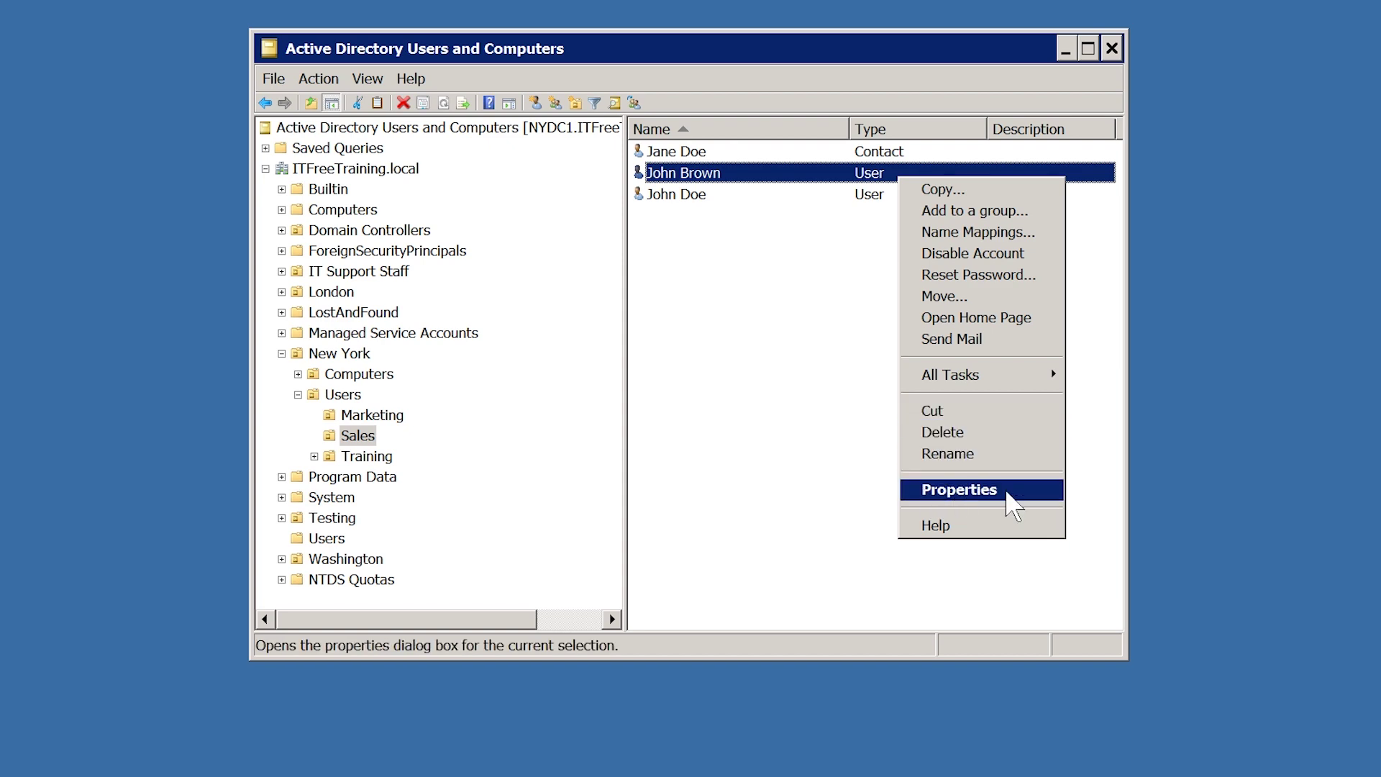
pyautogui.click(1043, 503)
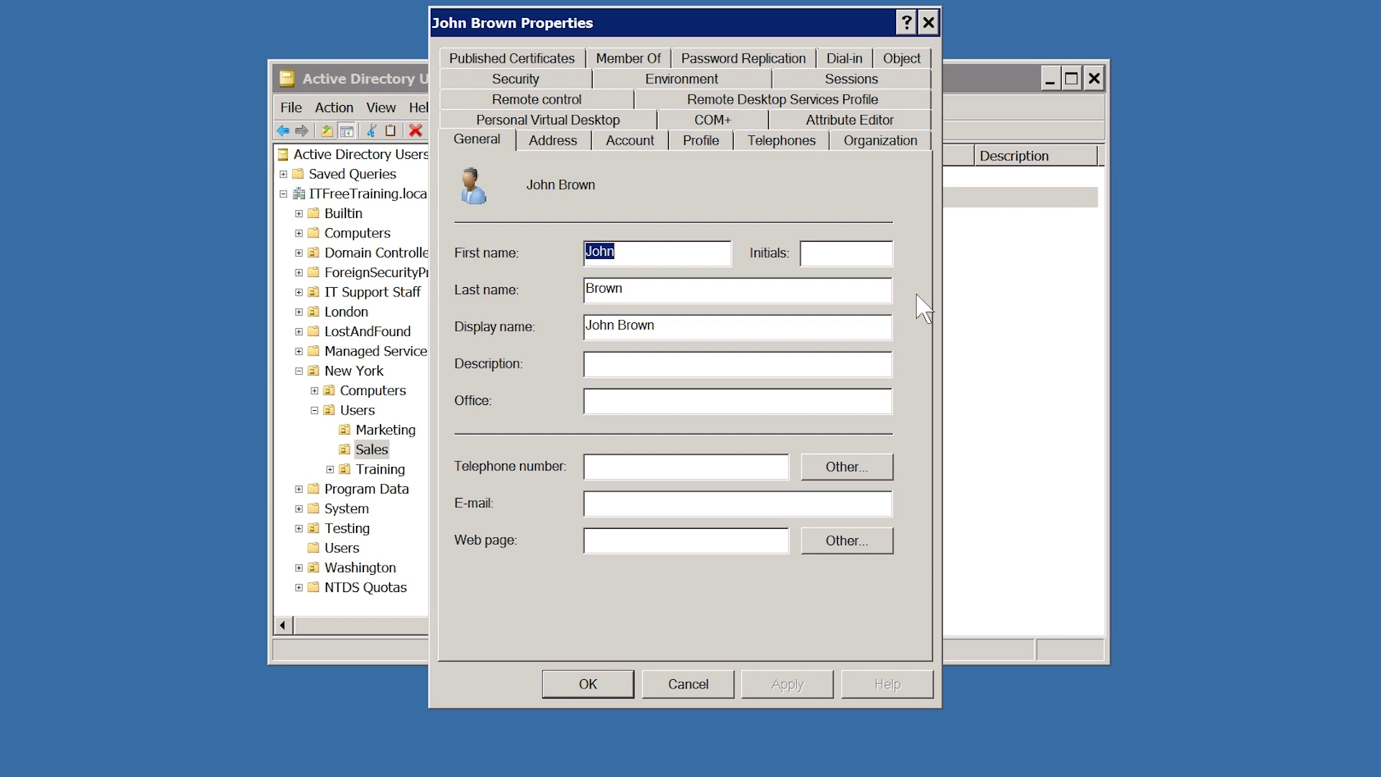
# - Filter the user's Attribute Editor list to also show constructed read-only attributes
pyautogui.click(839, 120)
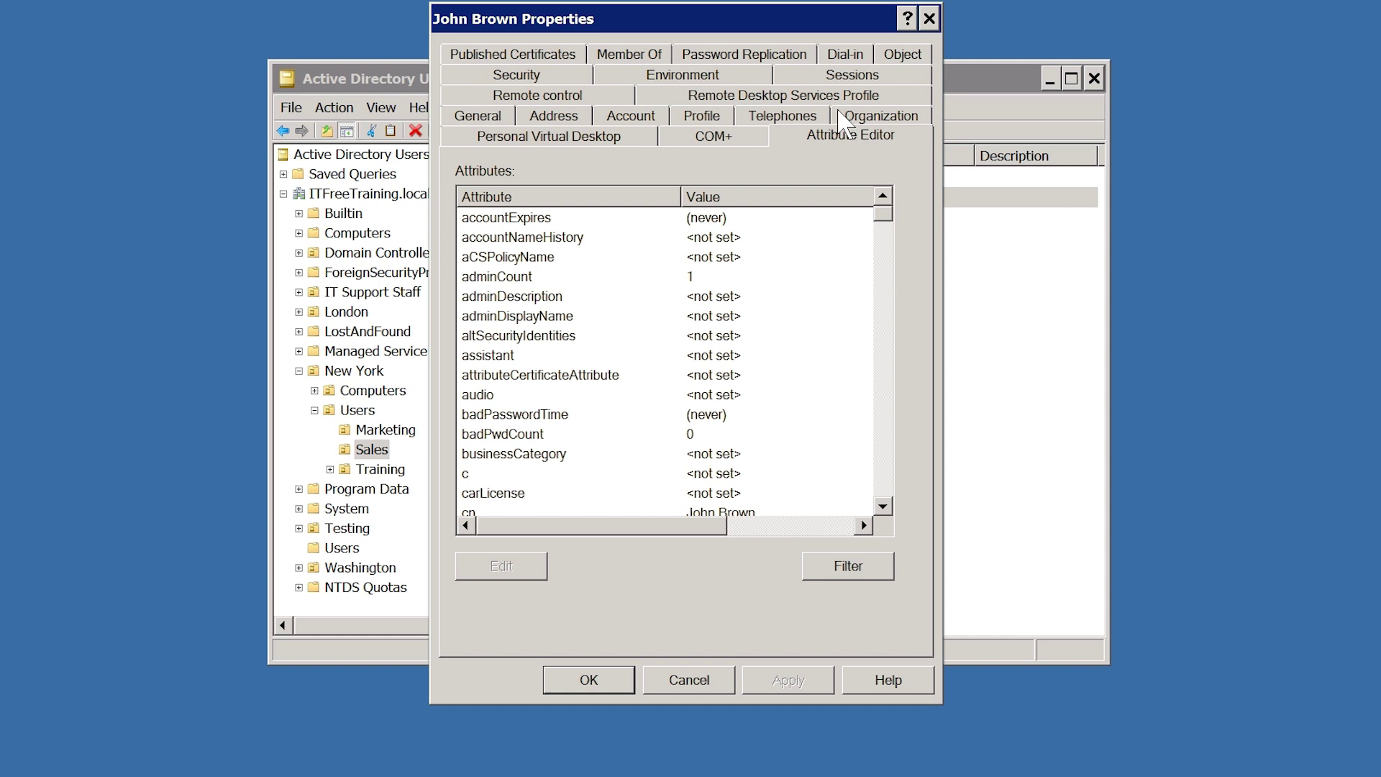
pyautogui.click(852, 570)
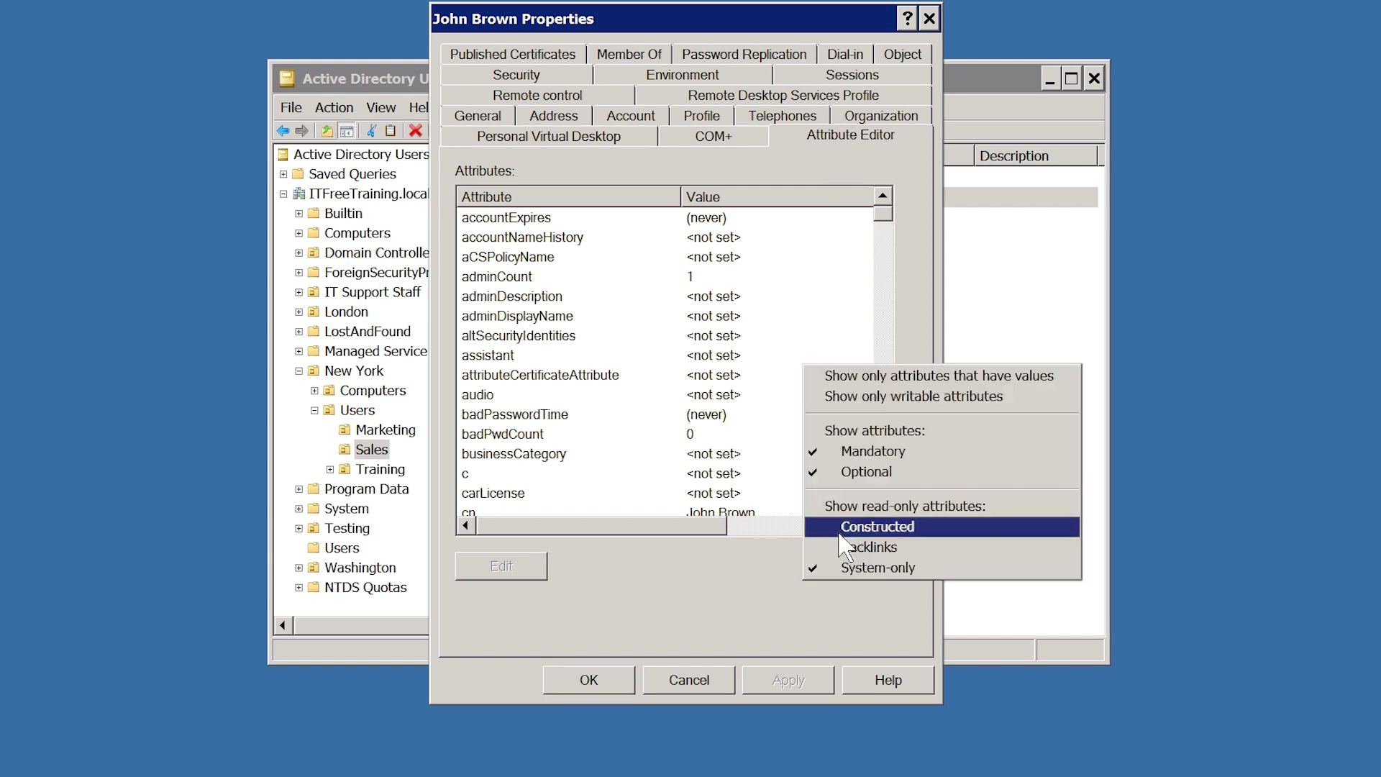
pyautogui.click(946, 528)
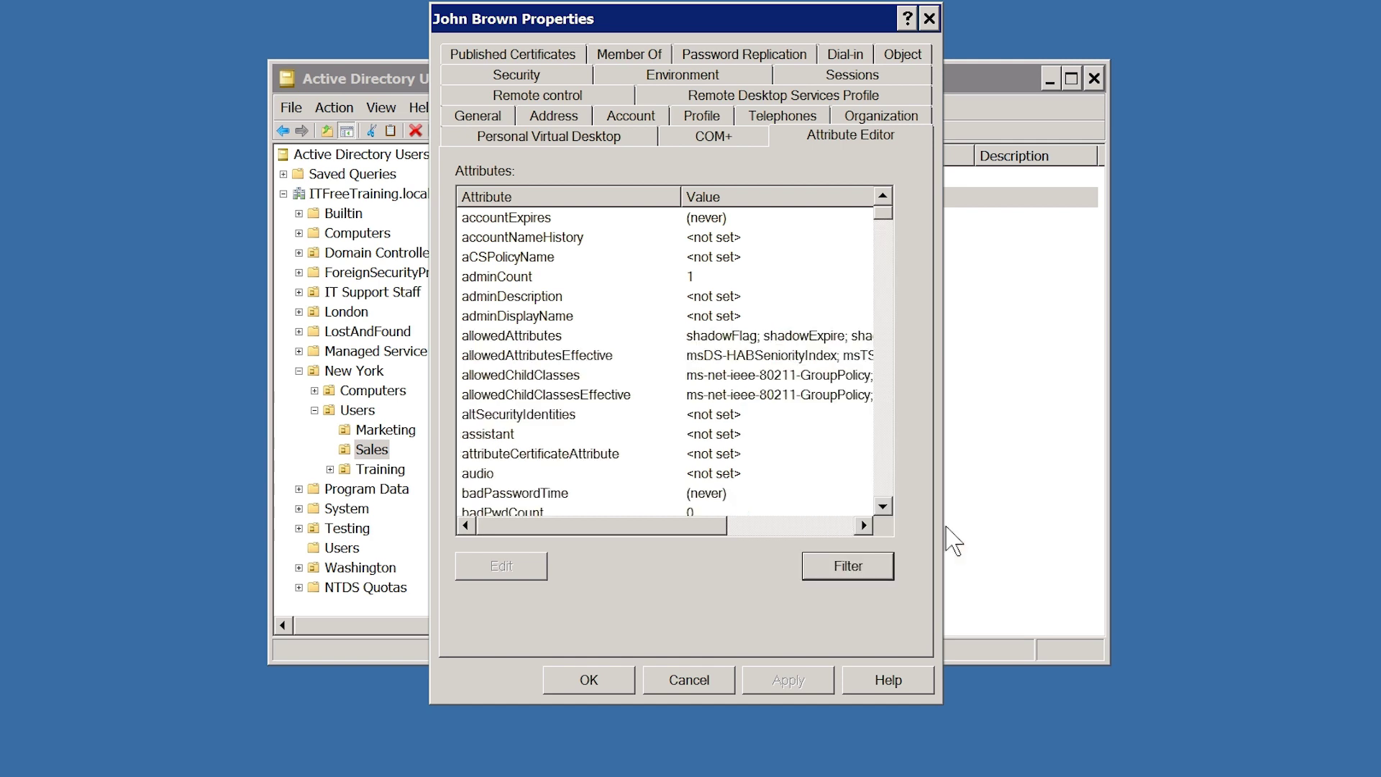
# - Examine the full value of the msDS-ResultantPSO attribute, then close the user's properties without changes
pyautogui.click(701, 435)
pyautogui.write('msds')
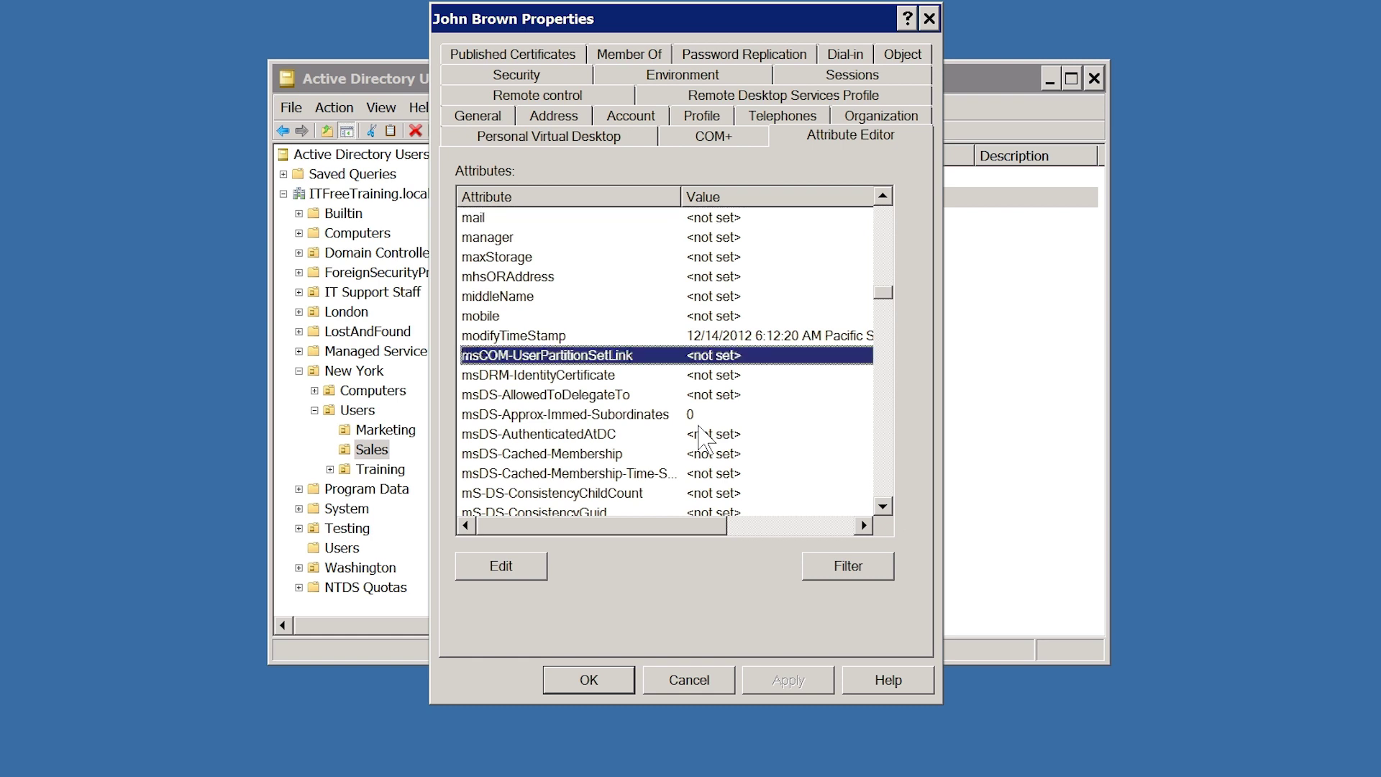
pyautogui.click(882, 464)
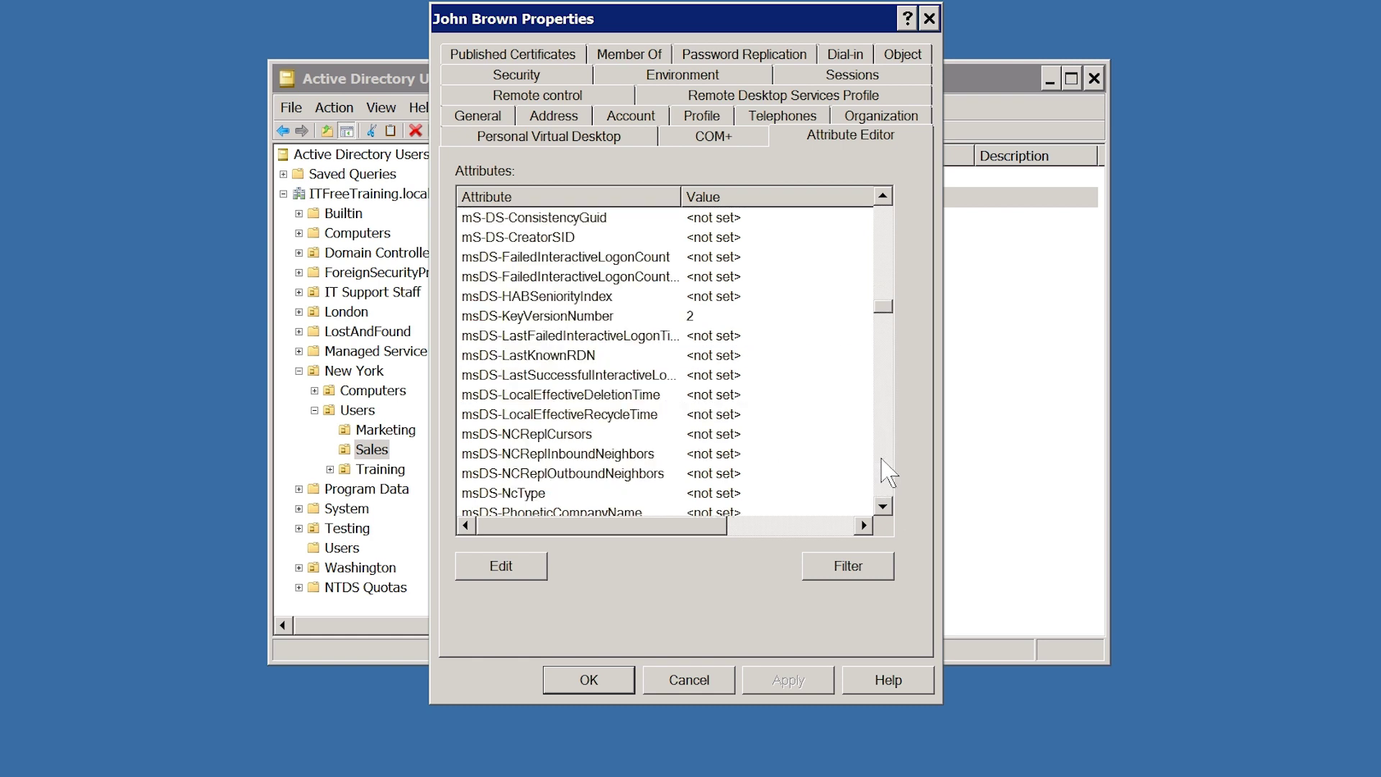
pyautogui.click(883, 464)
pyautogui.click(493, 380)
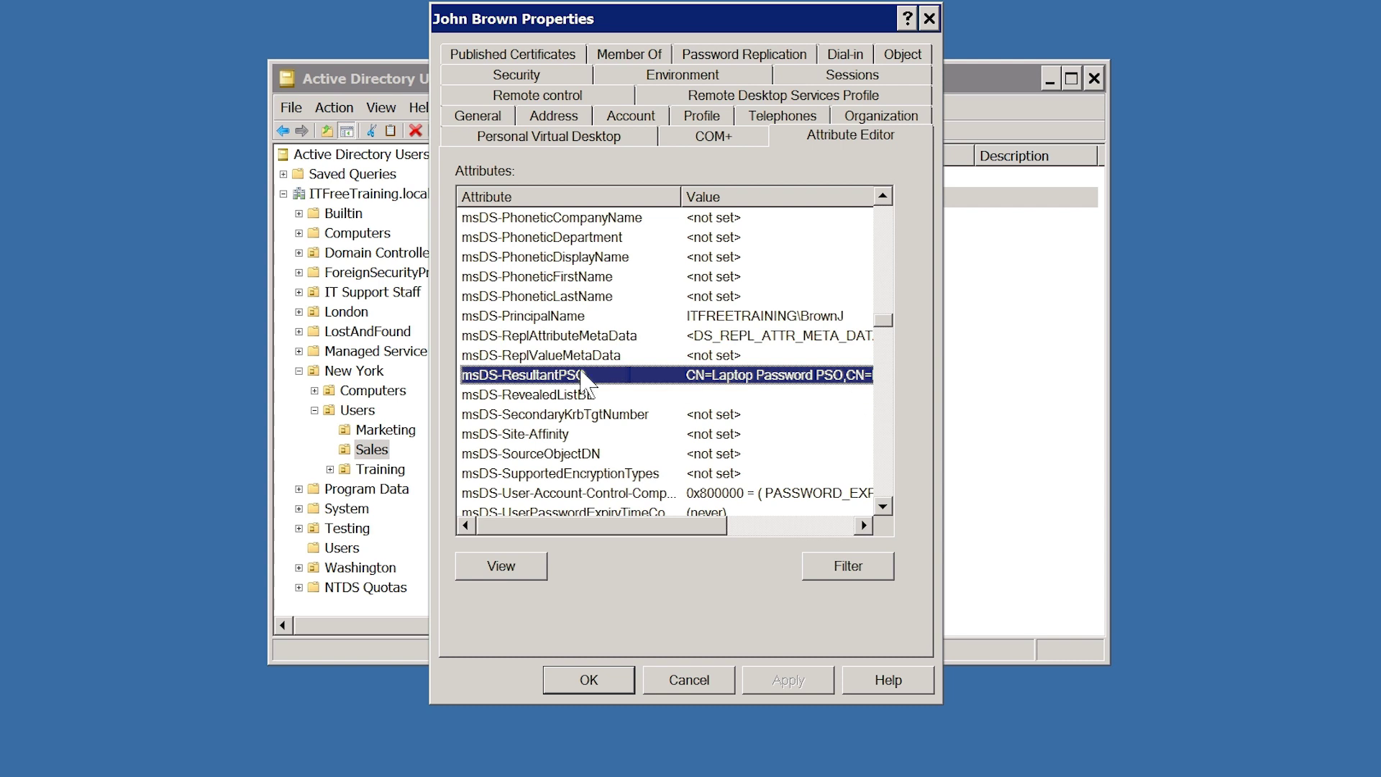
pyautogui.doubleClick(480, 380)
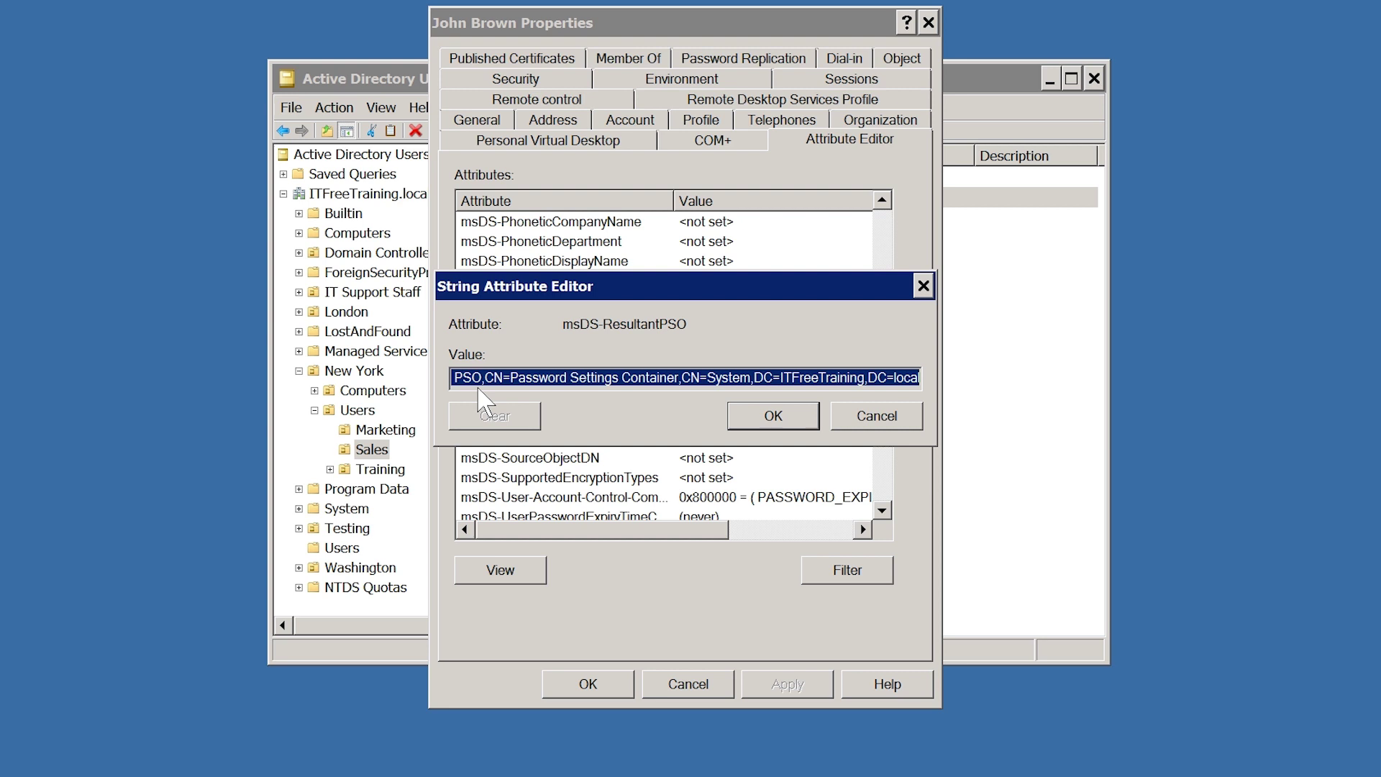
pyautogui.click(485, 378)
pyautogui.press('Home')
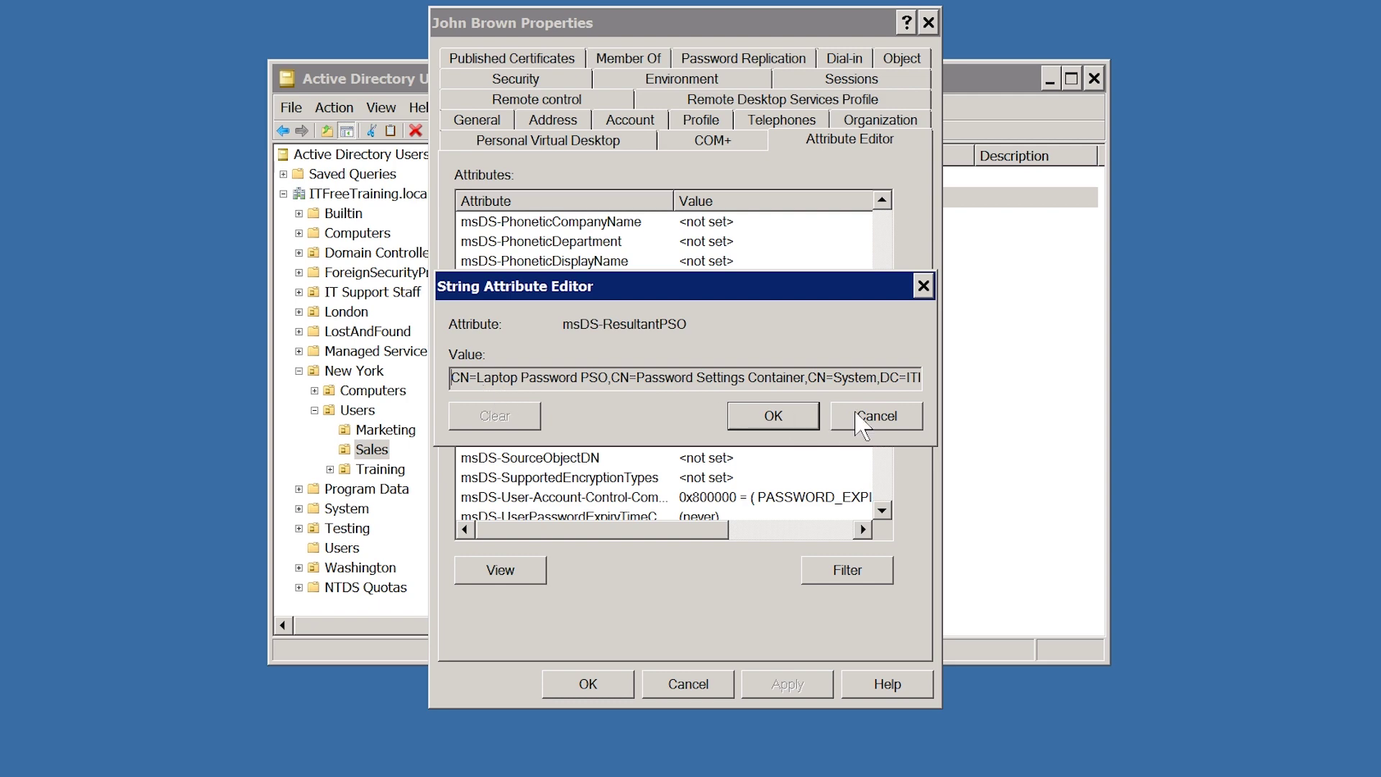
pyautogui.click(874, 419)
pyautogui.click(700, 682)
# - Create a global security group named SecureShadowGroup in the Secure organizational unit under Washington
pyautogui.click(326, 570)
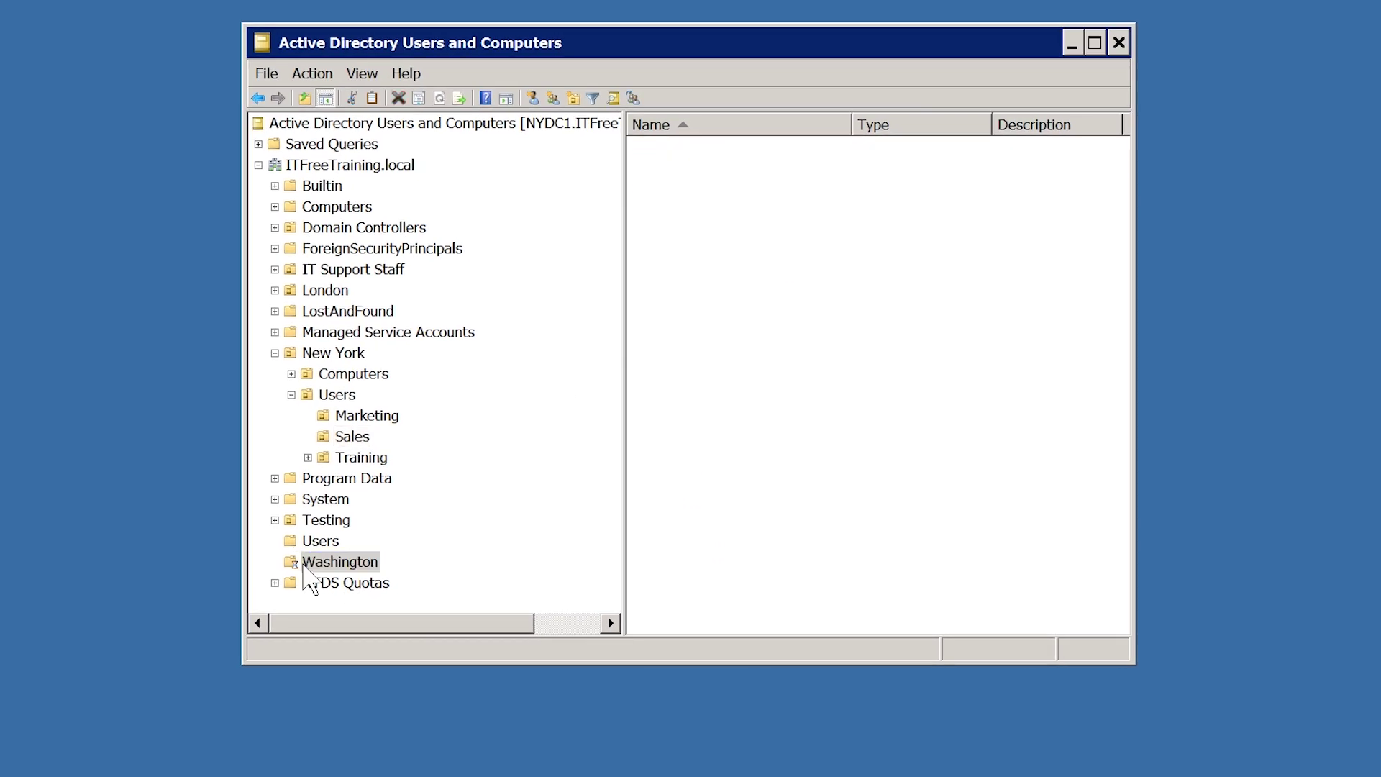
pyautogui.doubleClick(302, 566)
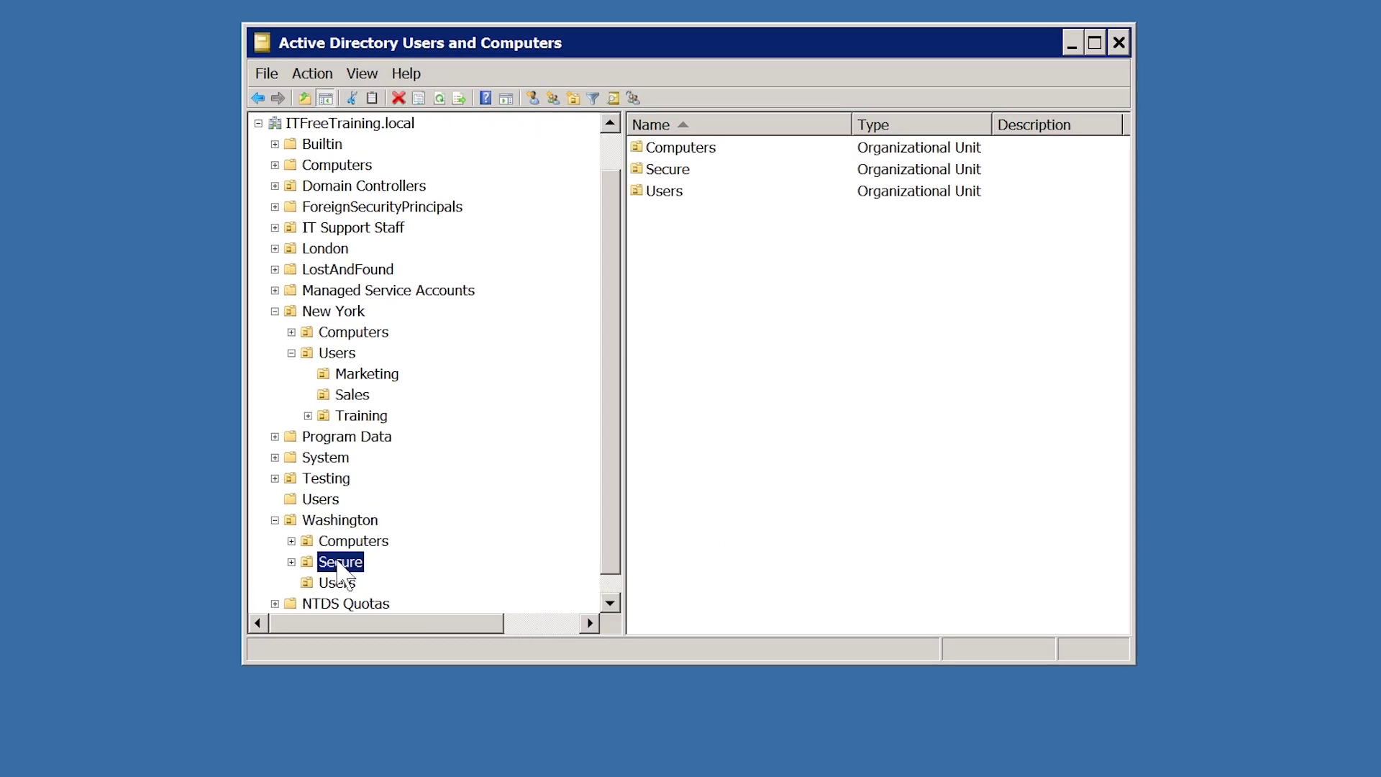
pyautogui.click(338, 563)
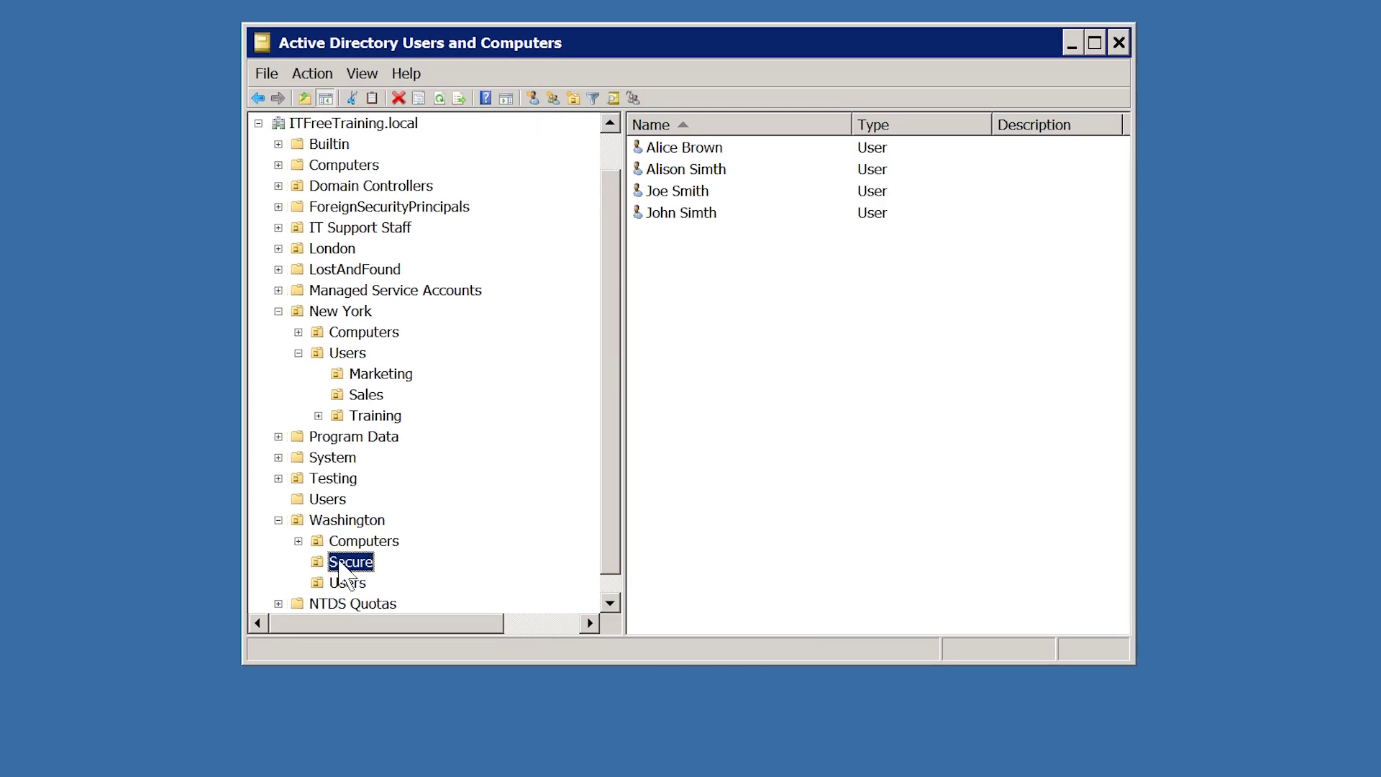
pyautogui.rightClick(687, 296)
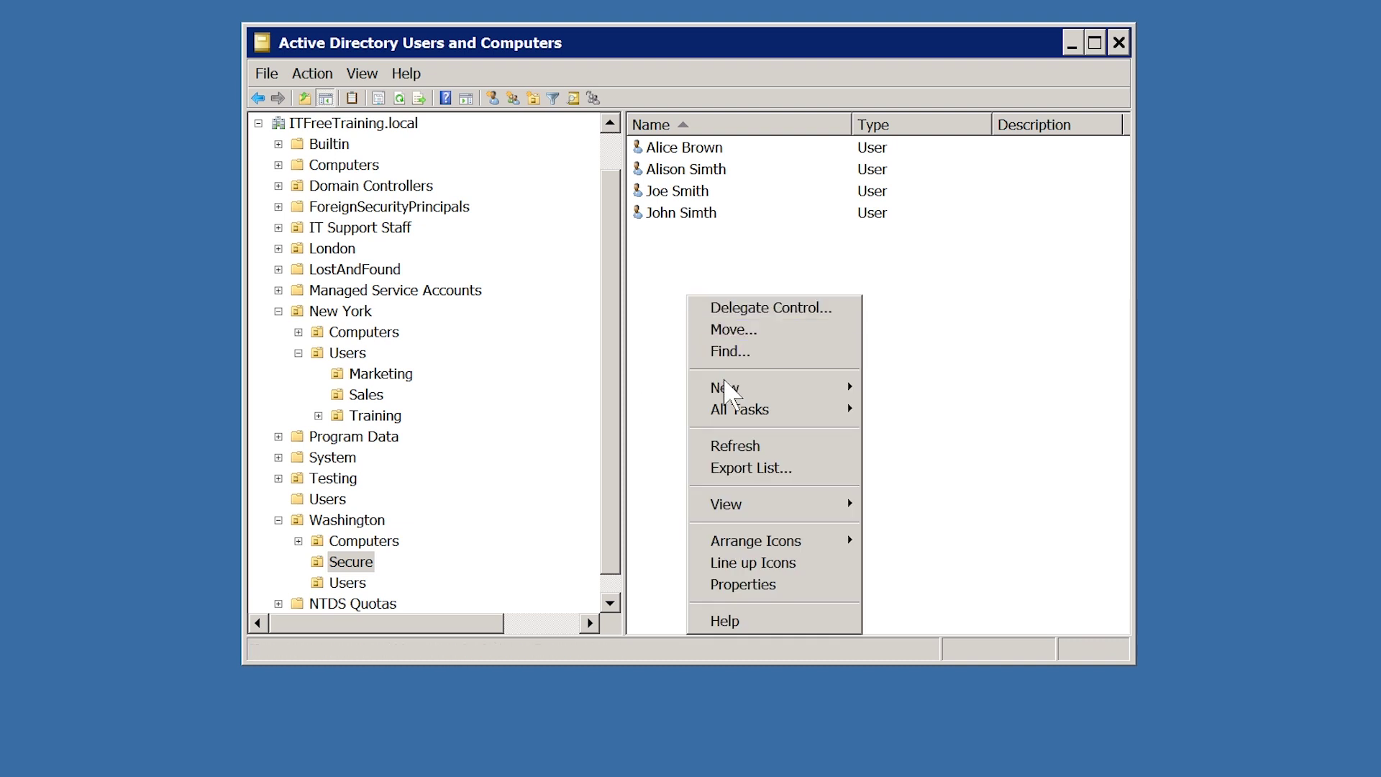
pyautogui.moveTo(728, 387)
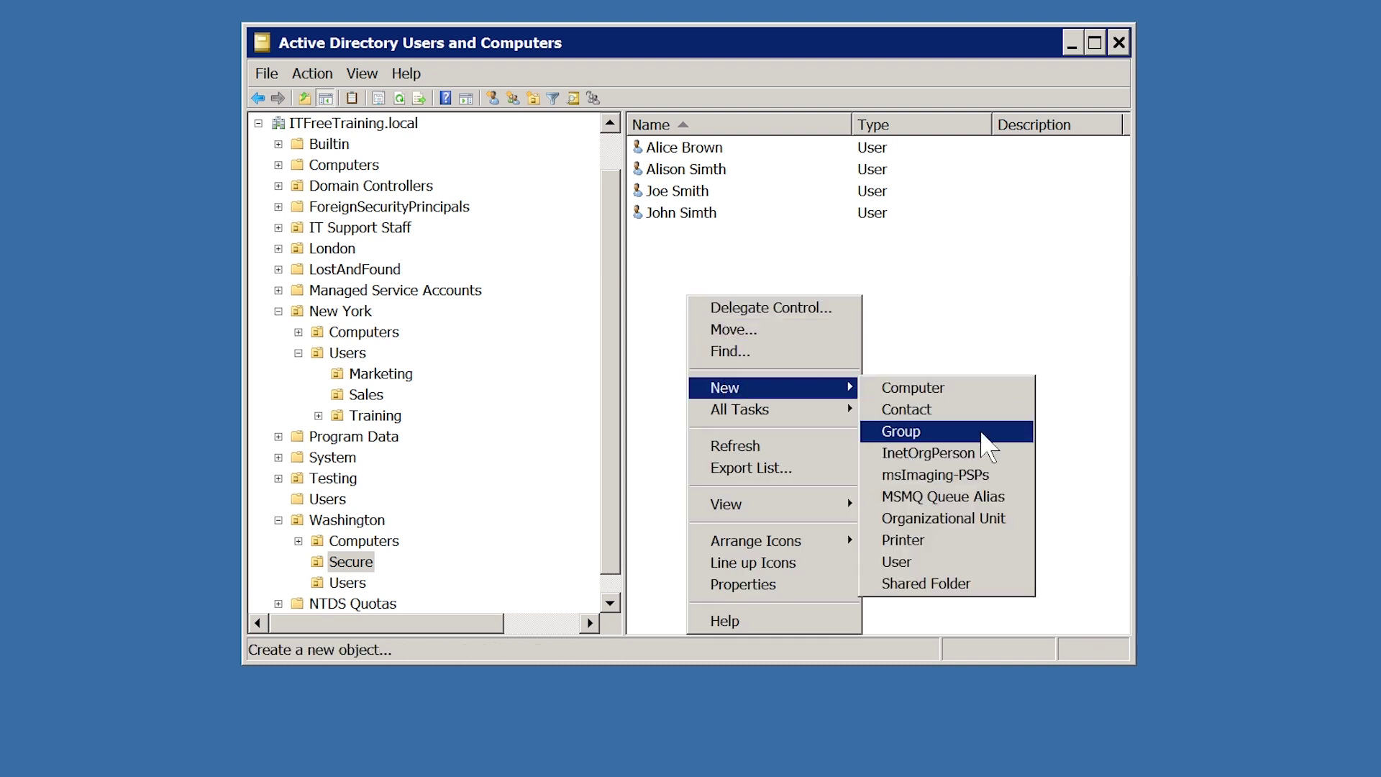
pyautogui.click(990, 445)
pyautogui.write('Se')
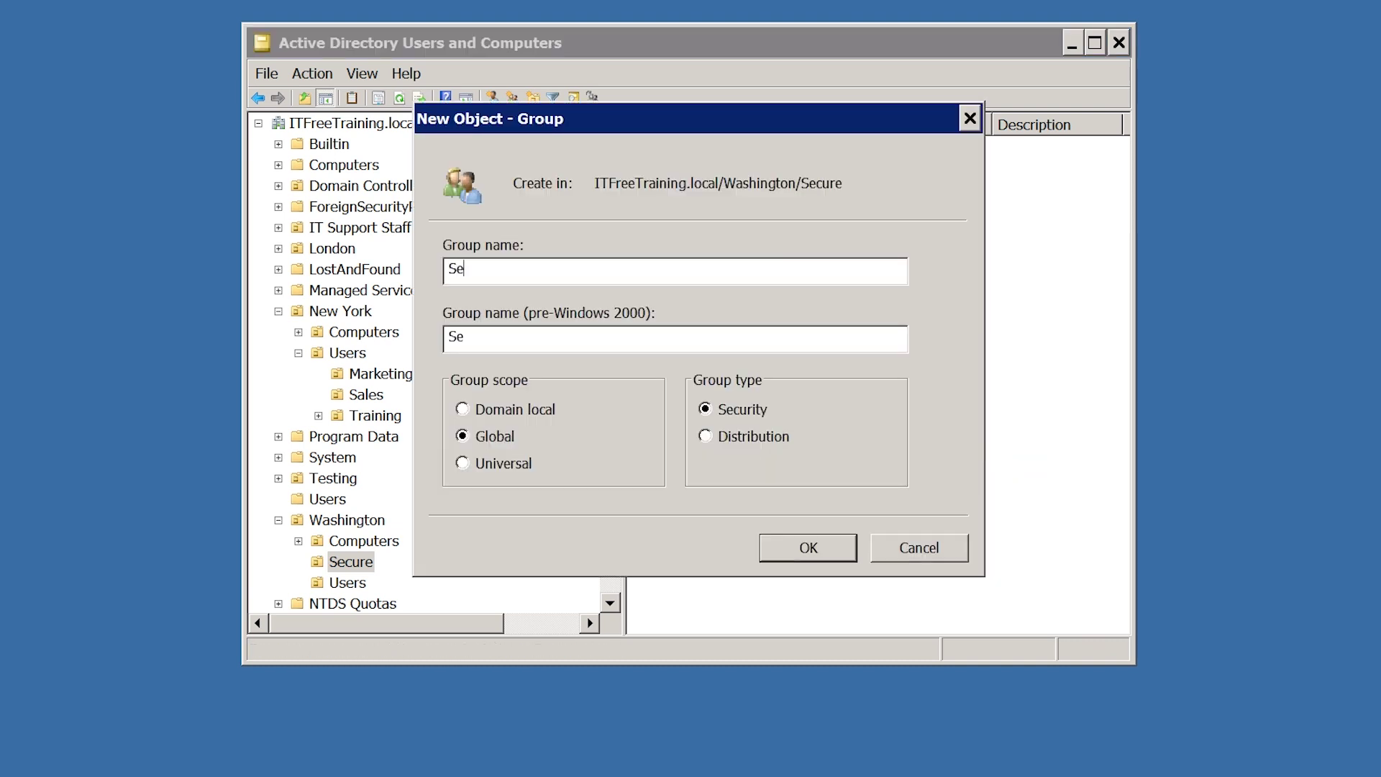
pyautogui.write('cureShadowGroup')
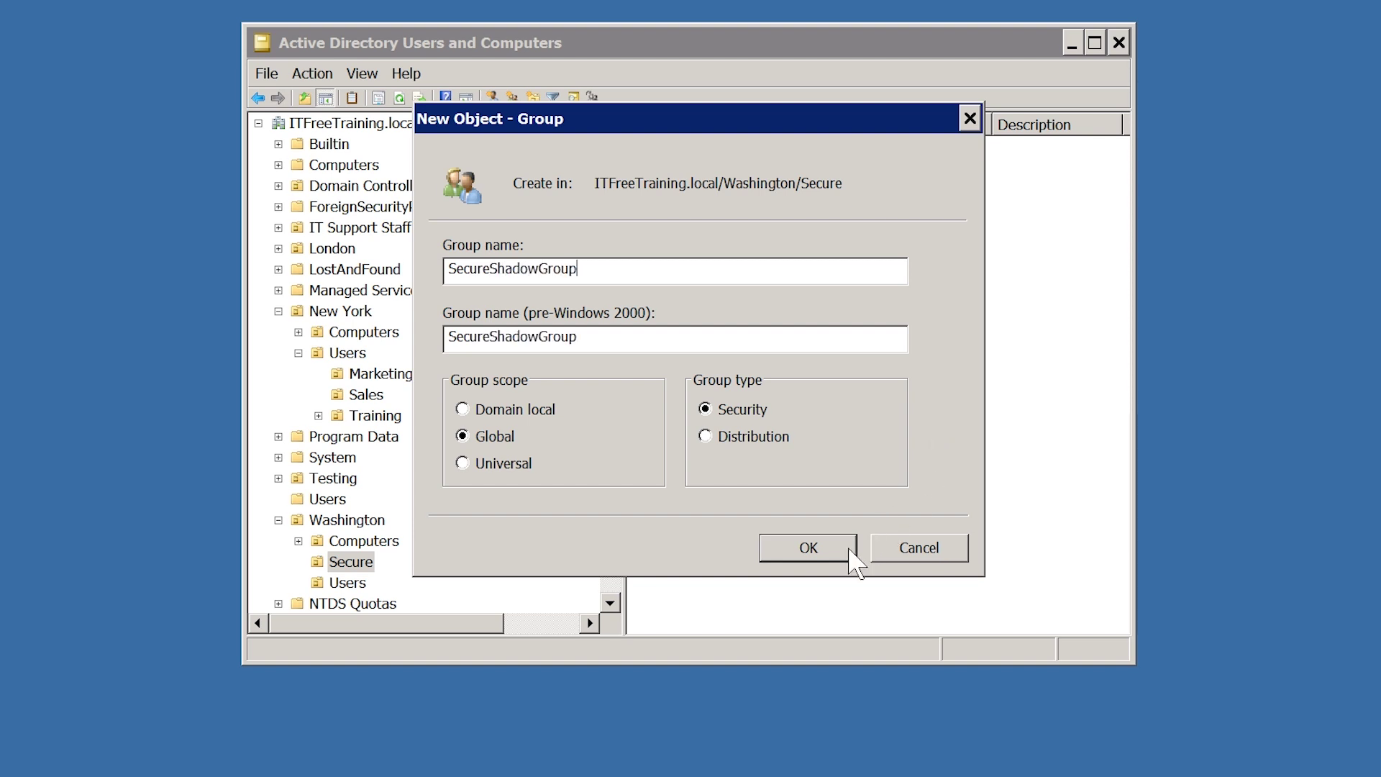
pyautogui.click(849, 549)
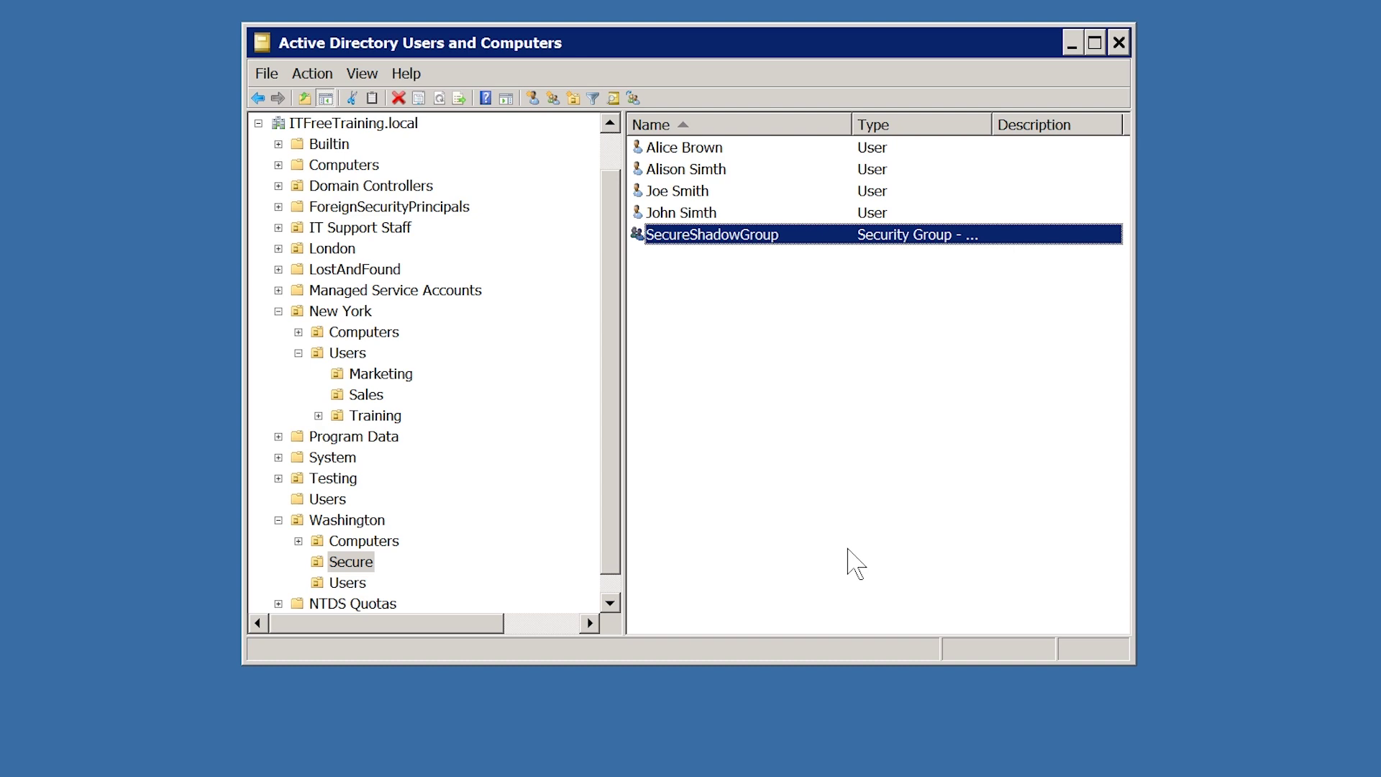
pyautogui.click(27, 754)
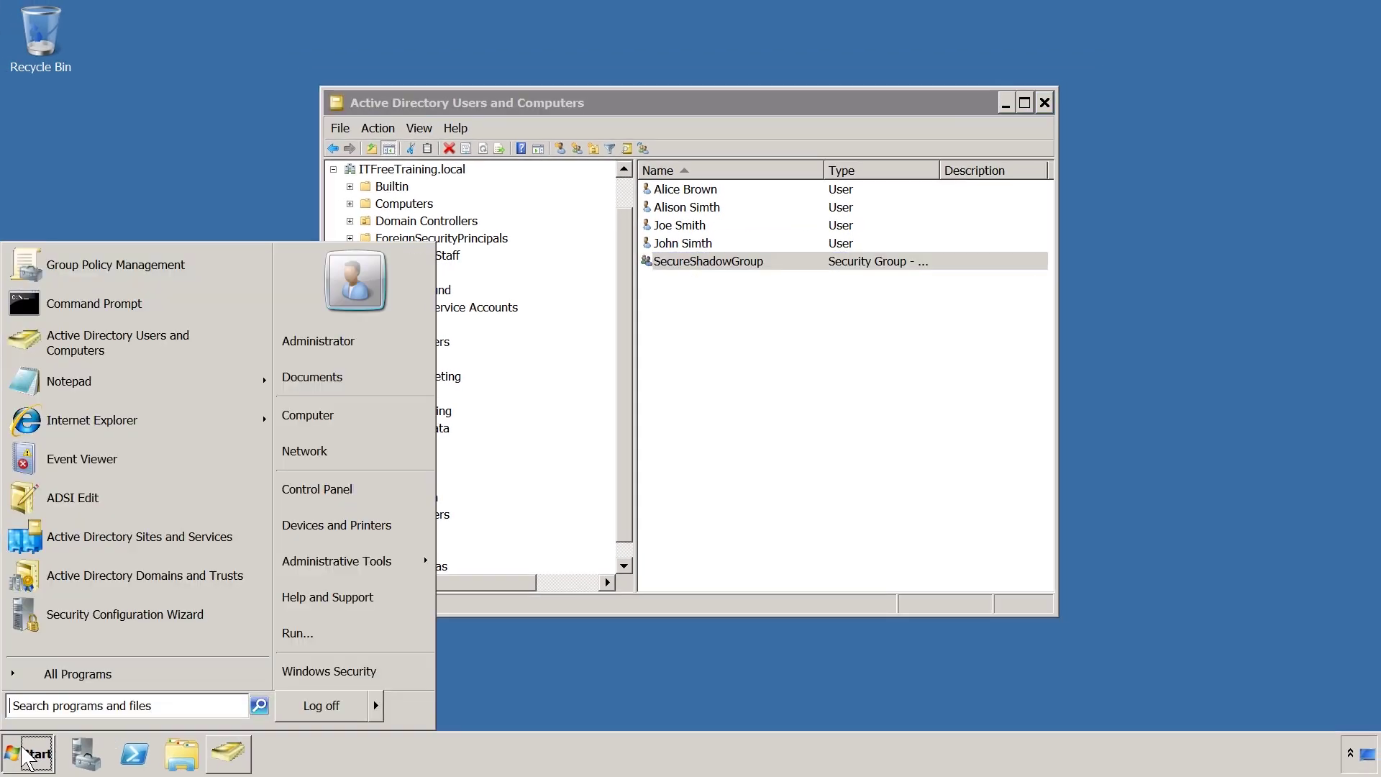
pyautogui.click(196, 425)
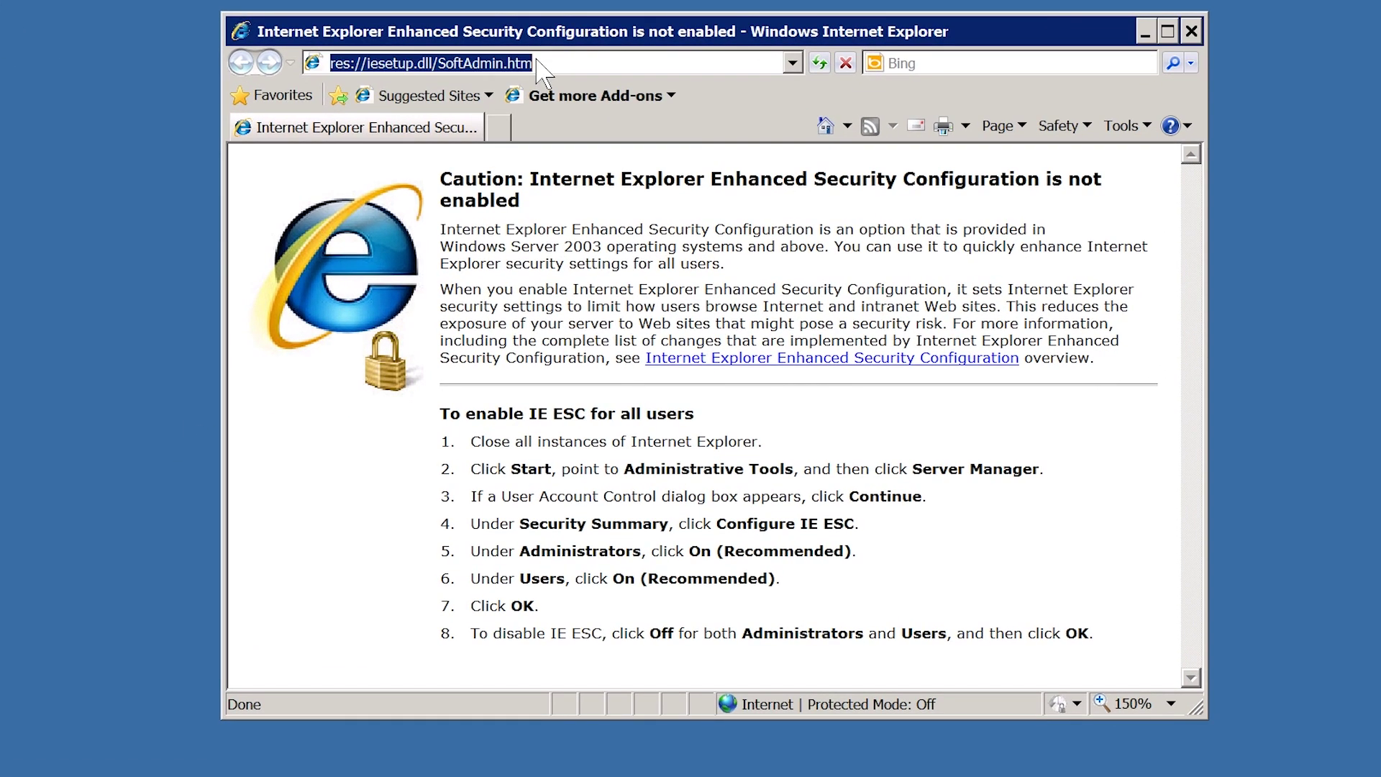
pyautogui.write('www.google')
pyautogui.press('Return')
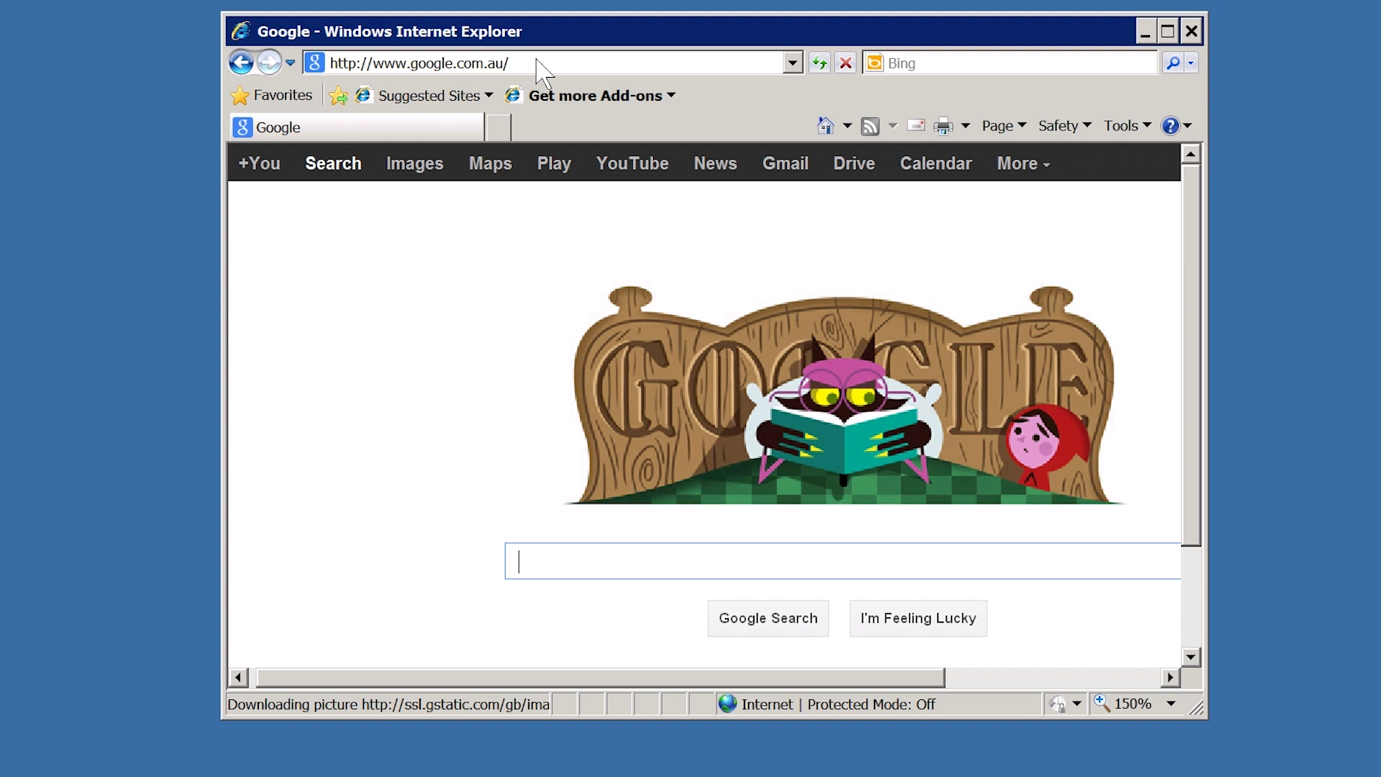
# - Search for "site:dx21.com Creating and Managing Shadow Groups" and open the Dx21 article of that title
pyautogui.write('site:dx2')
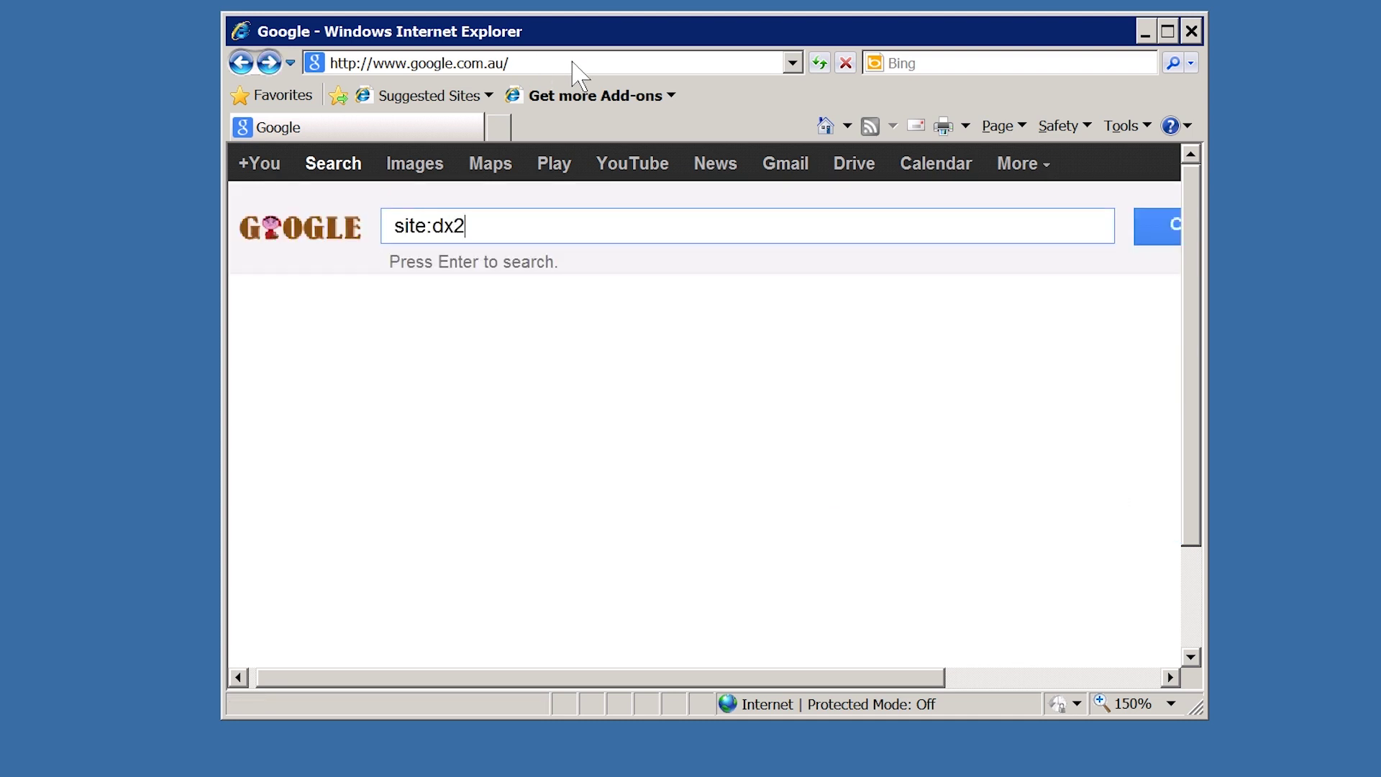
pyautogui.write('1.com Creating a')
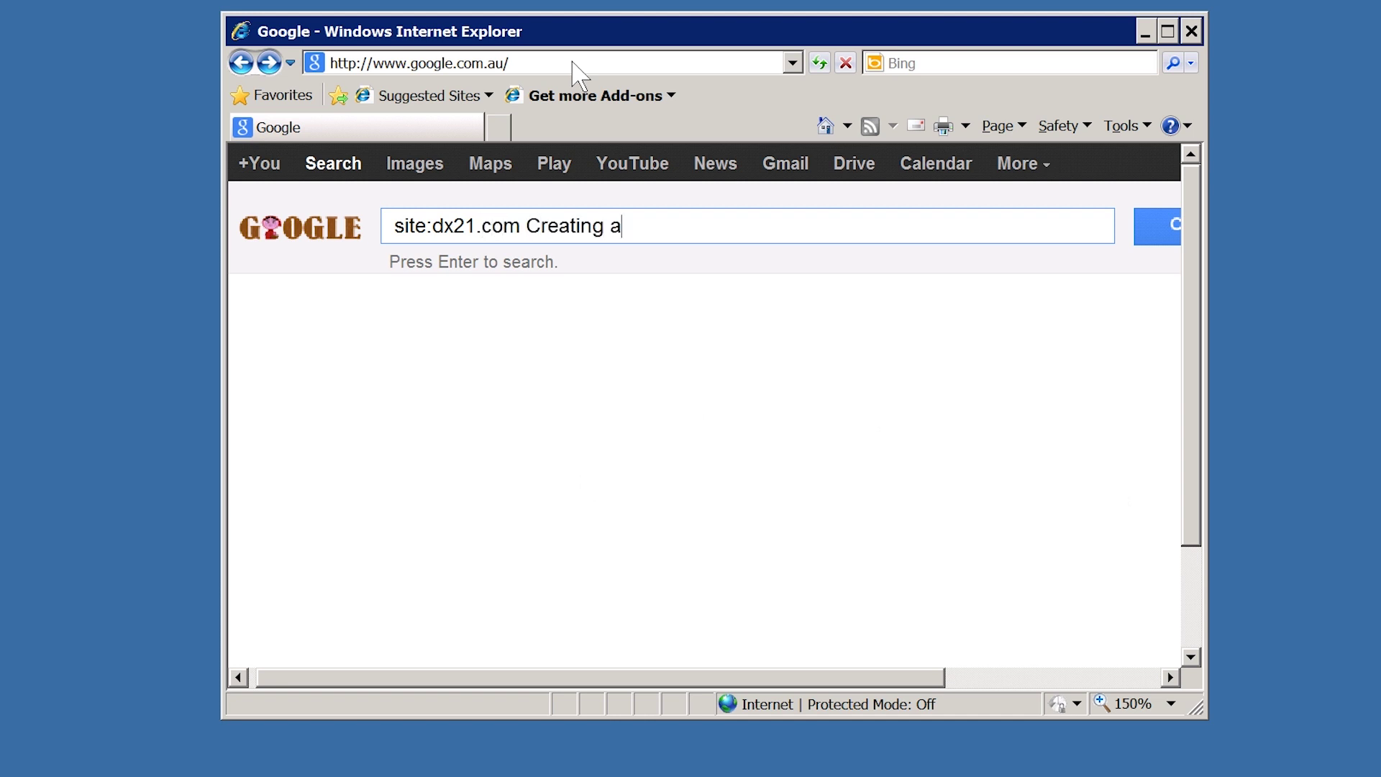
pyautogui.write('nd Managing Shadow ')
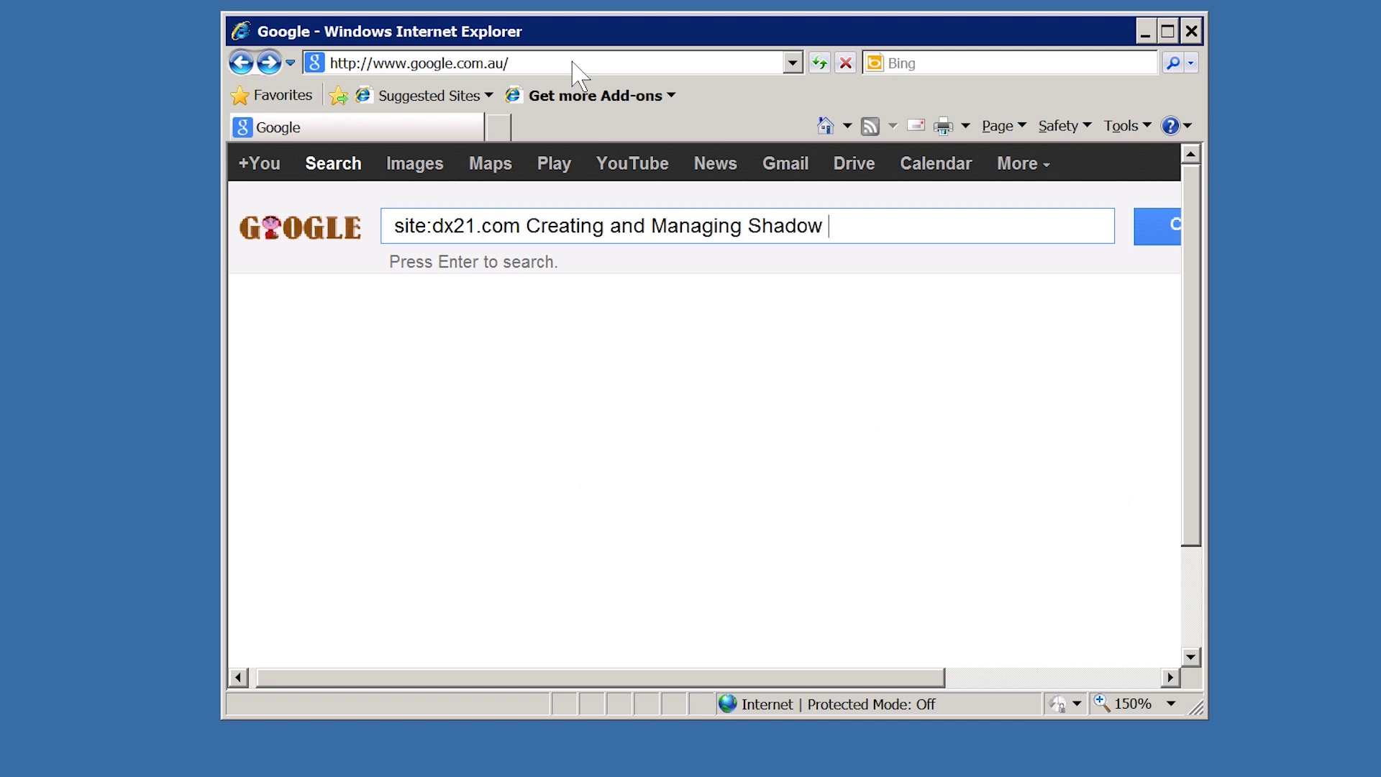
pyautogui.write('Groups')
pyautogui.press('Return')
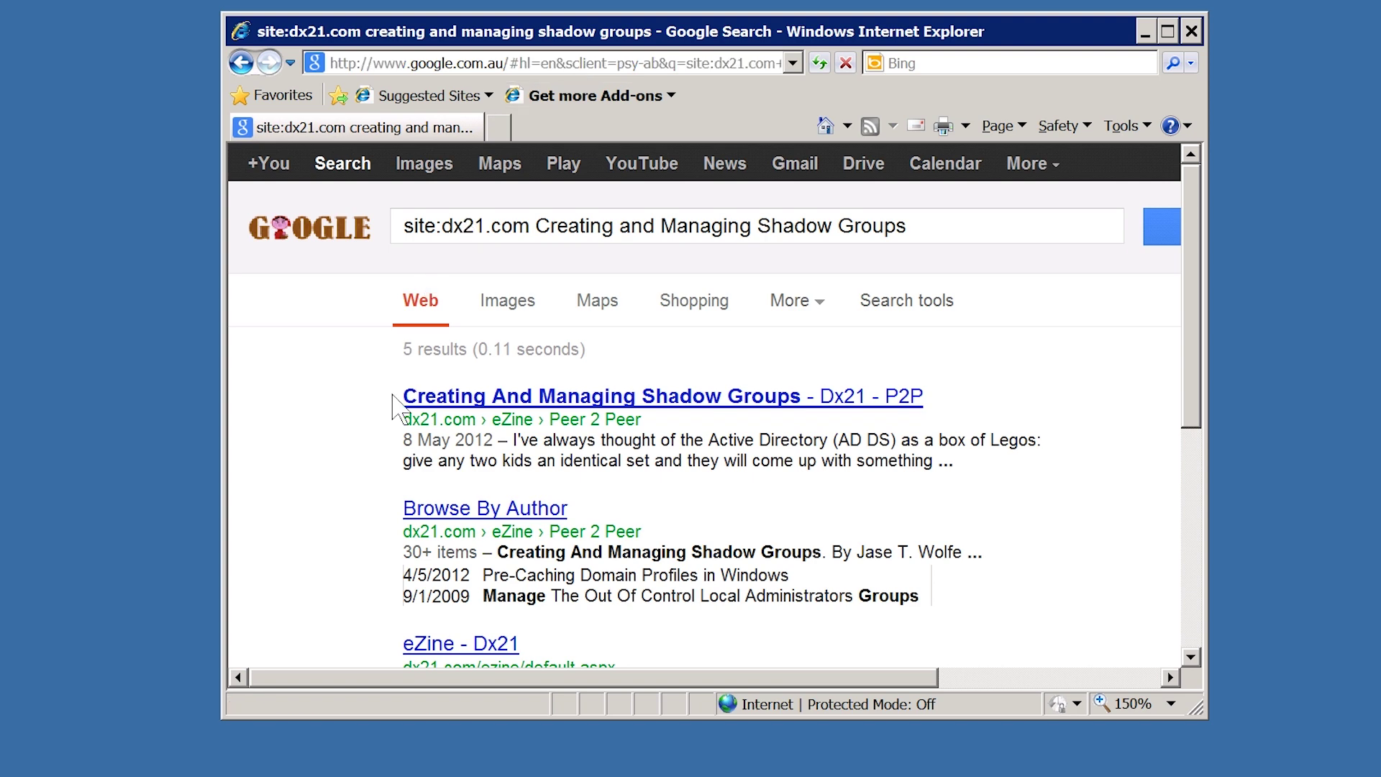
pyautogui.click(892, 401)
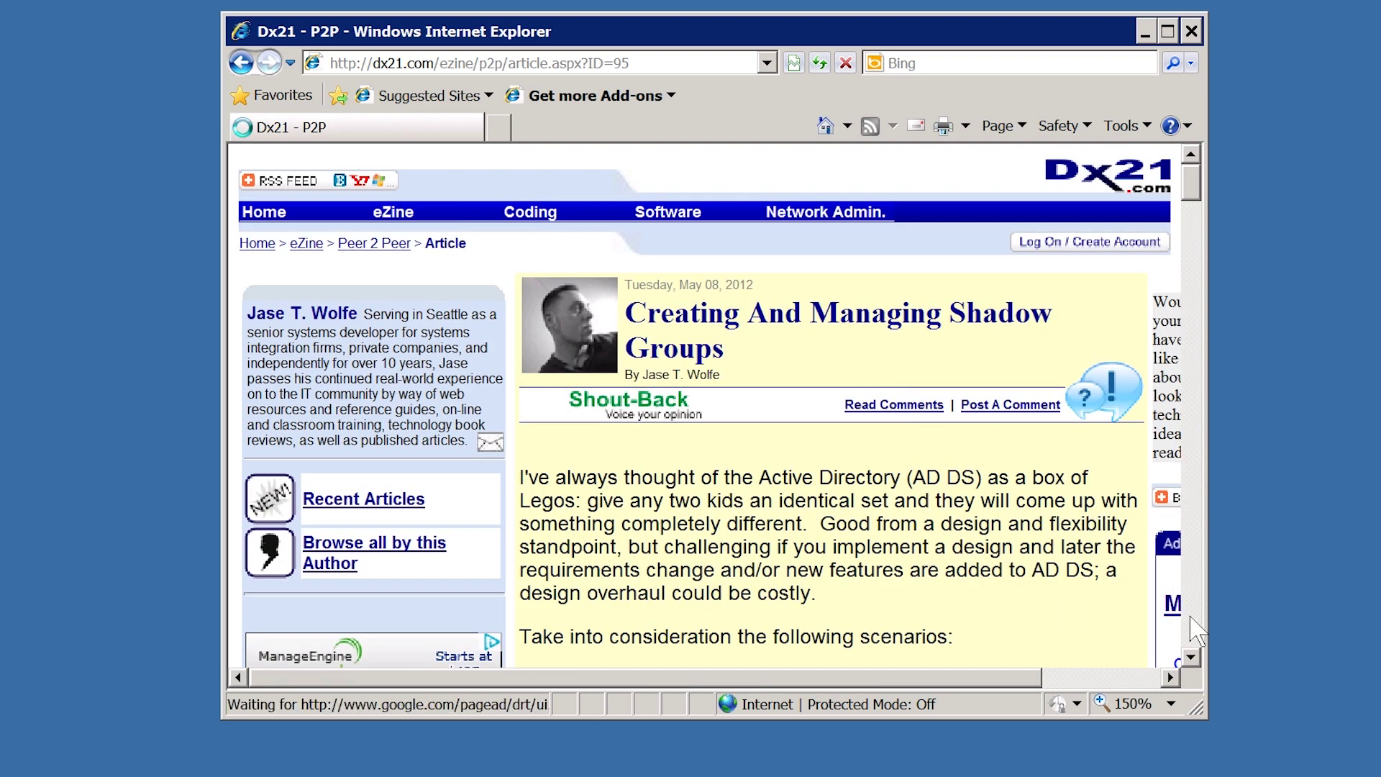
# - Download the article's standard, non-subscriber content and save the archive to the desktop
pyautogui.scroll(-20, 1194, 629)
pyautogui.scroll(-20, 1198, 629)
pyautogui.scroll(-20, 1198, 630)
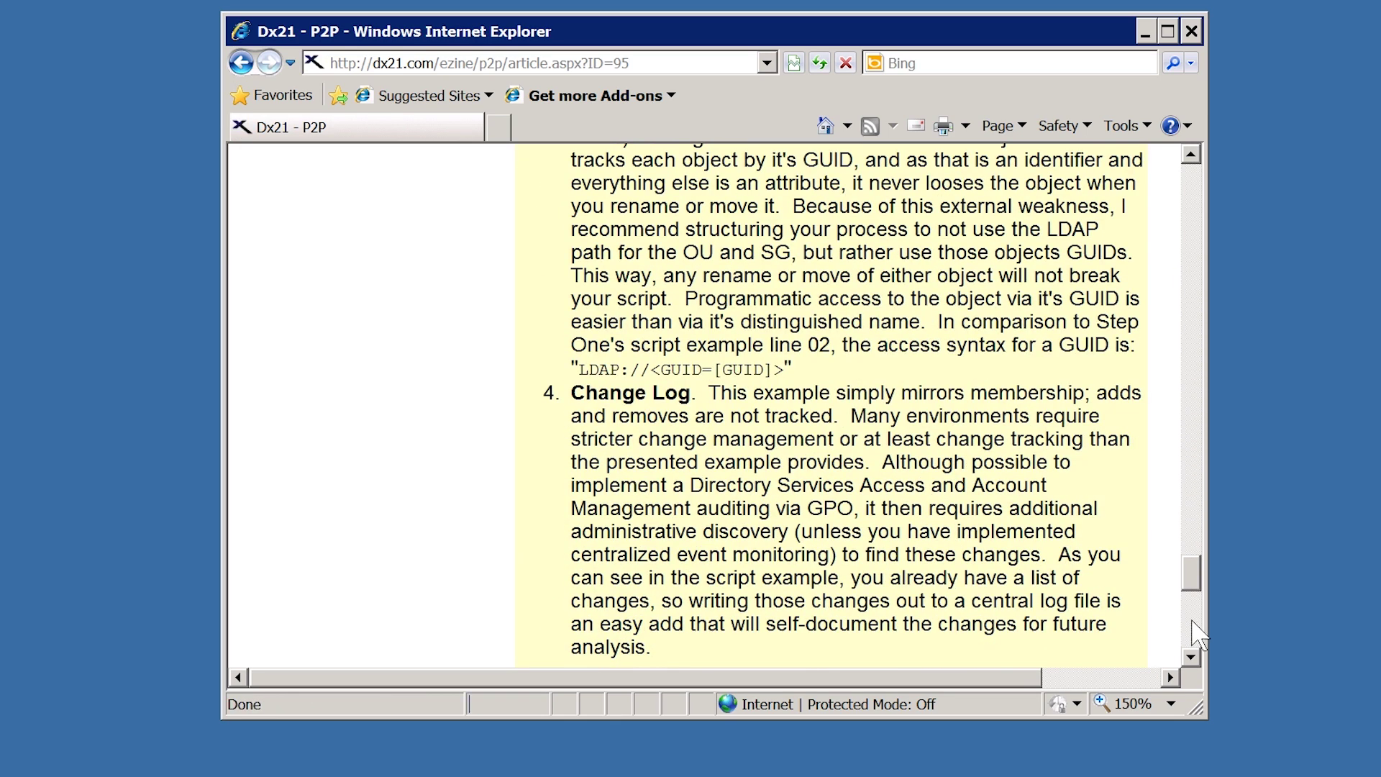
pyautogui.scroll(-5, 1198, 633)
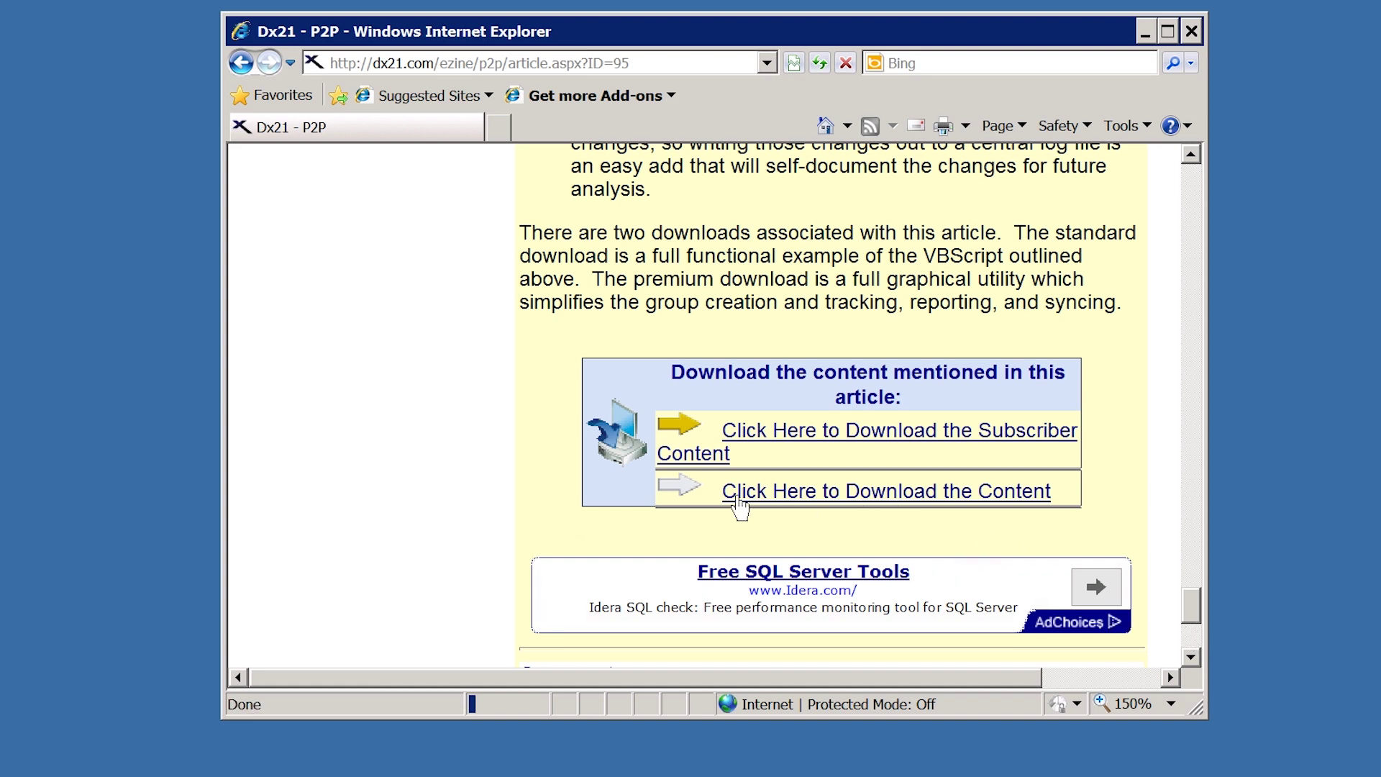
pyautogui.click(1040, 499)
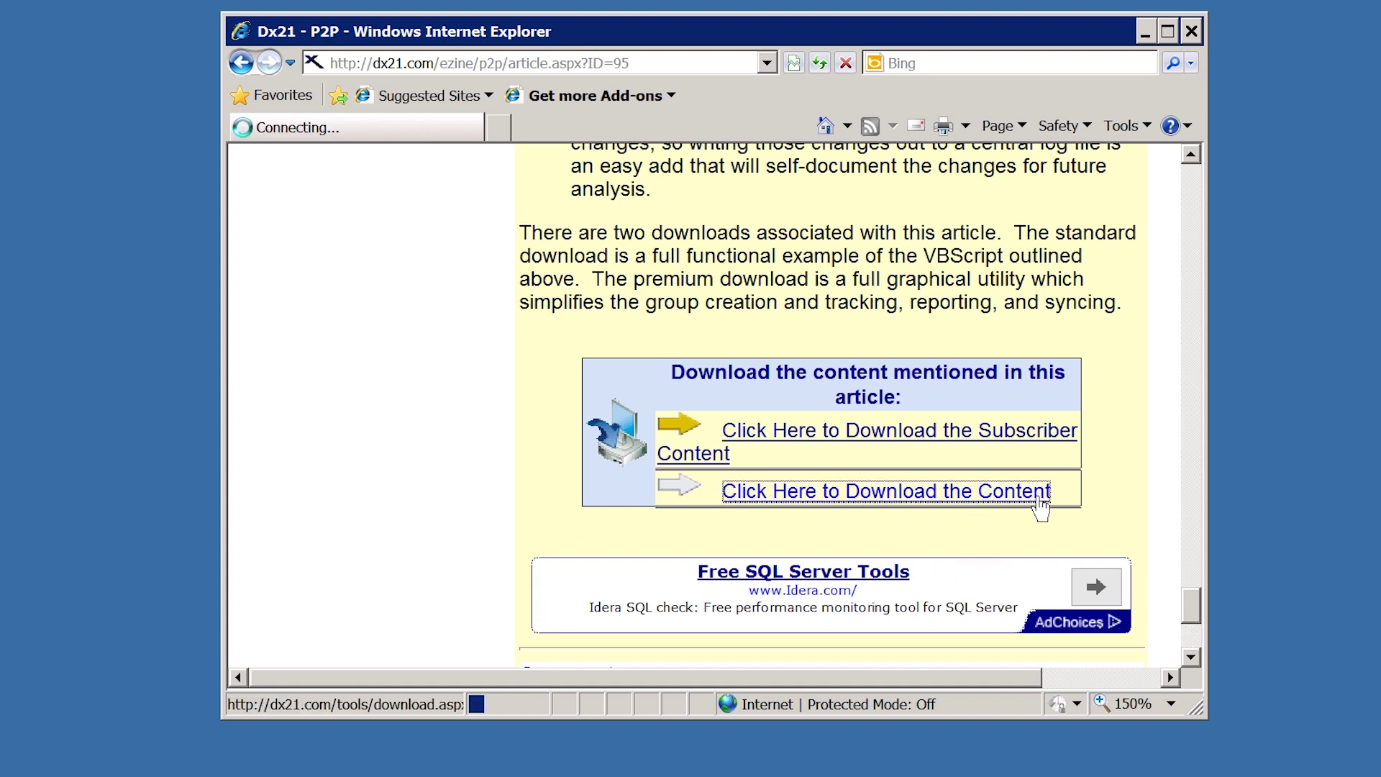
pyautogui.click(763, 394)
pyautogui.click(512, 232)
pyautogui.click(1071, 656)
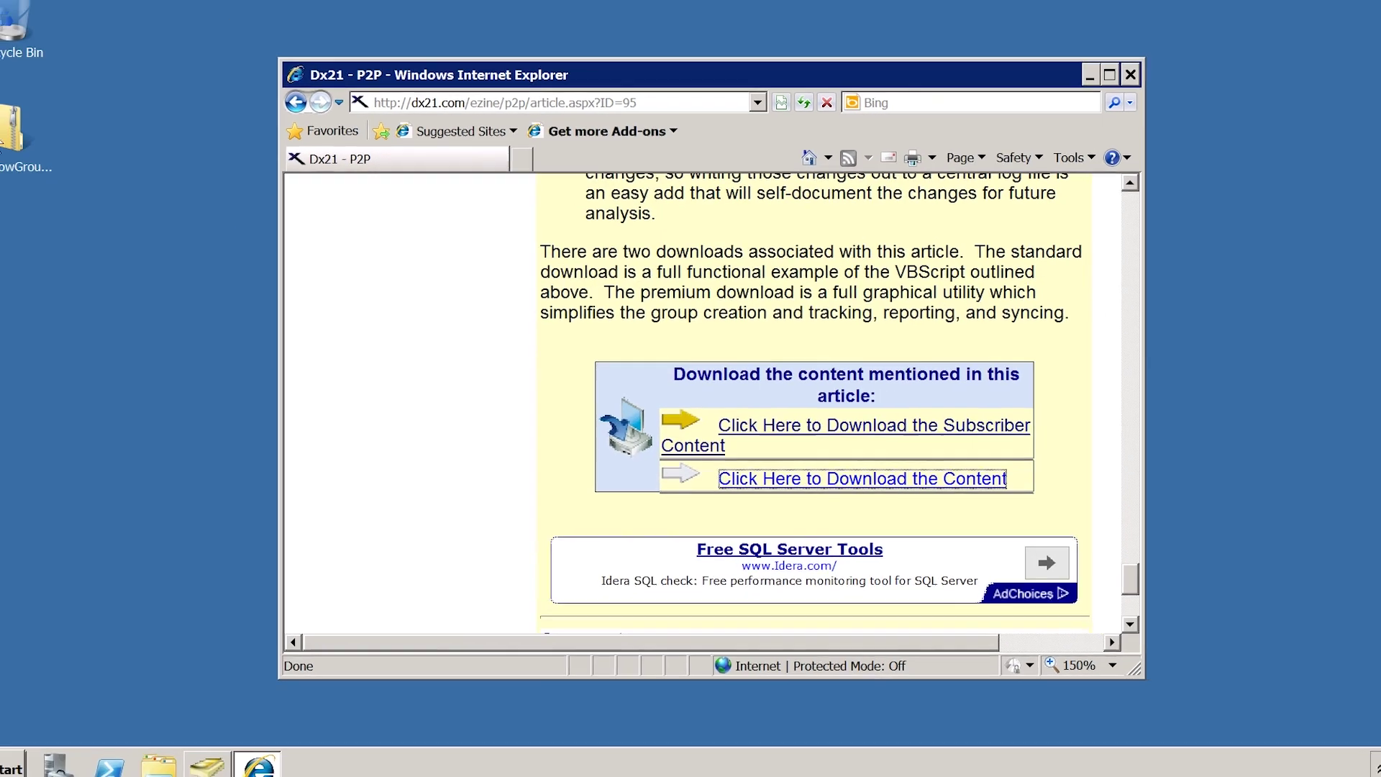
# - Extract the downloaded shadow groups archive into a folder on the desktop
pyautogui.rightClick(9, 128)
pyautogui.click(58, 176)
pyautogui.click(908, 597)
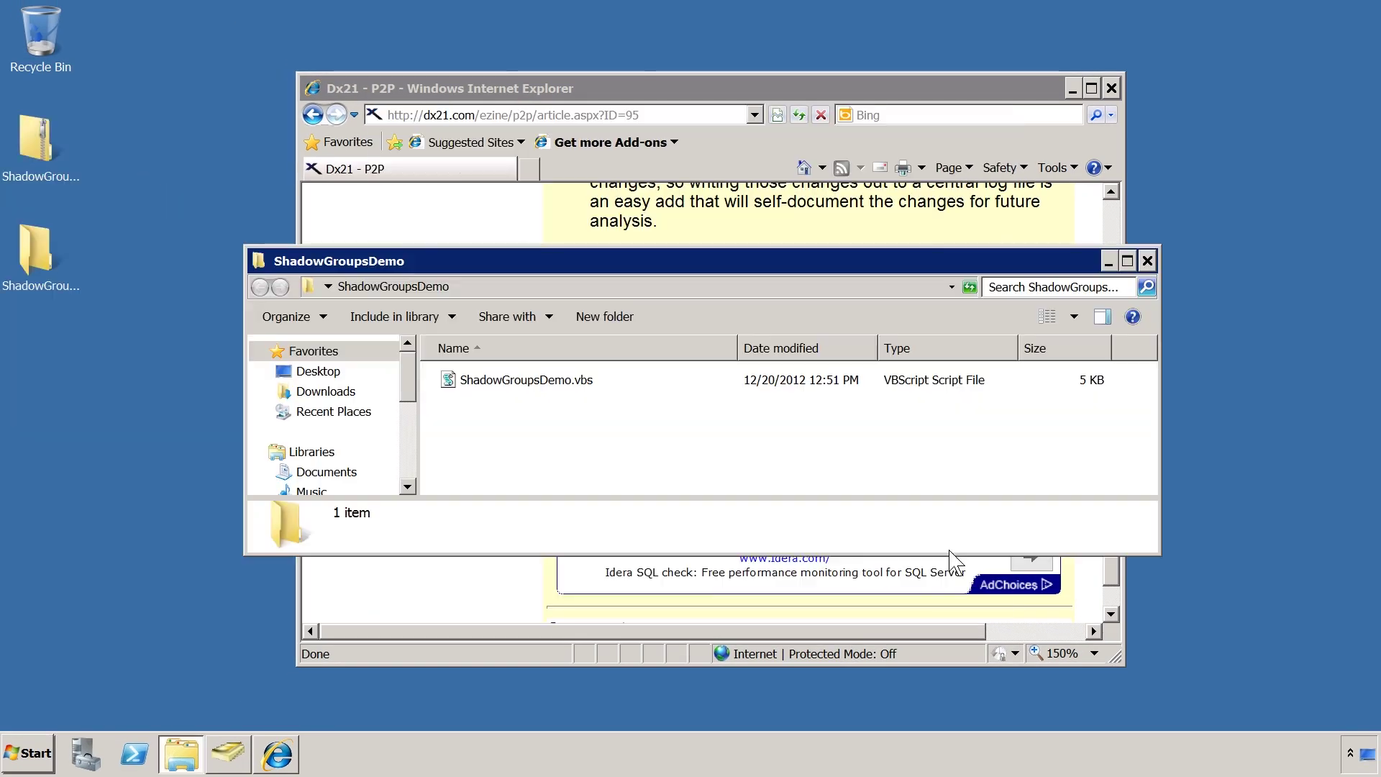
# - Open ShadowGroupsDemo.vbs for editing in Notepad, accepting the security warning
pyautogui.click(484, 388)
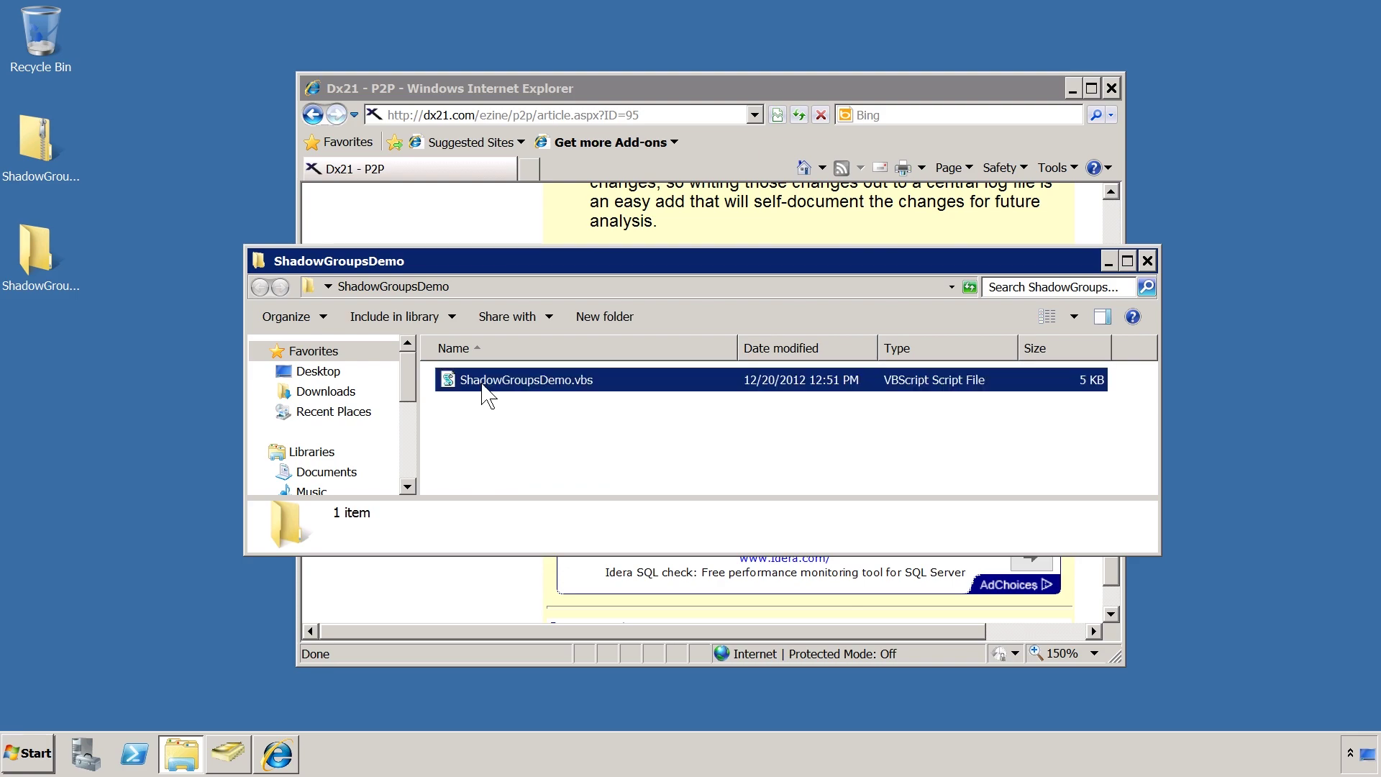
pyautogui.rightClick(482, 386)
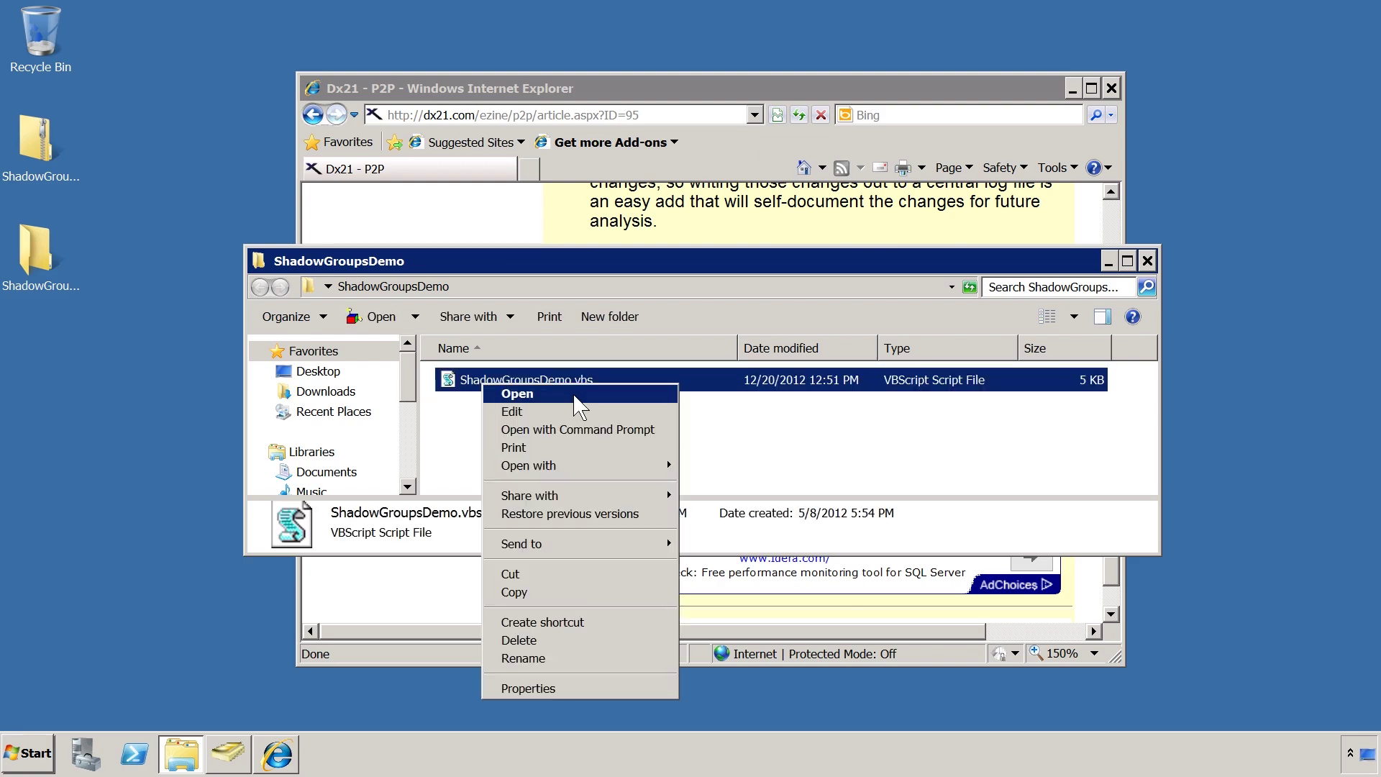
pyautogui.click(651, 419)
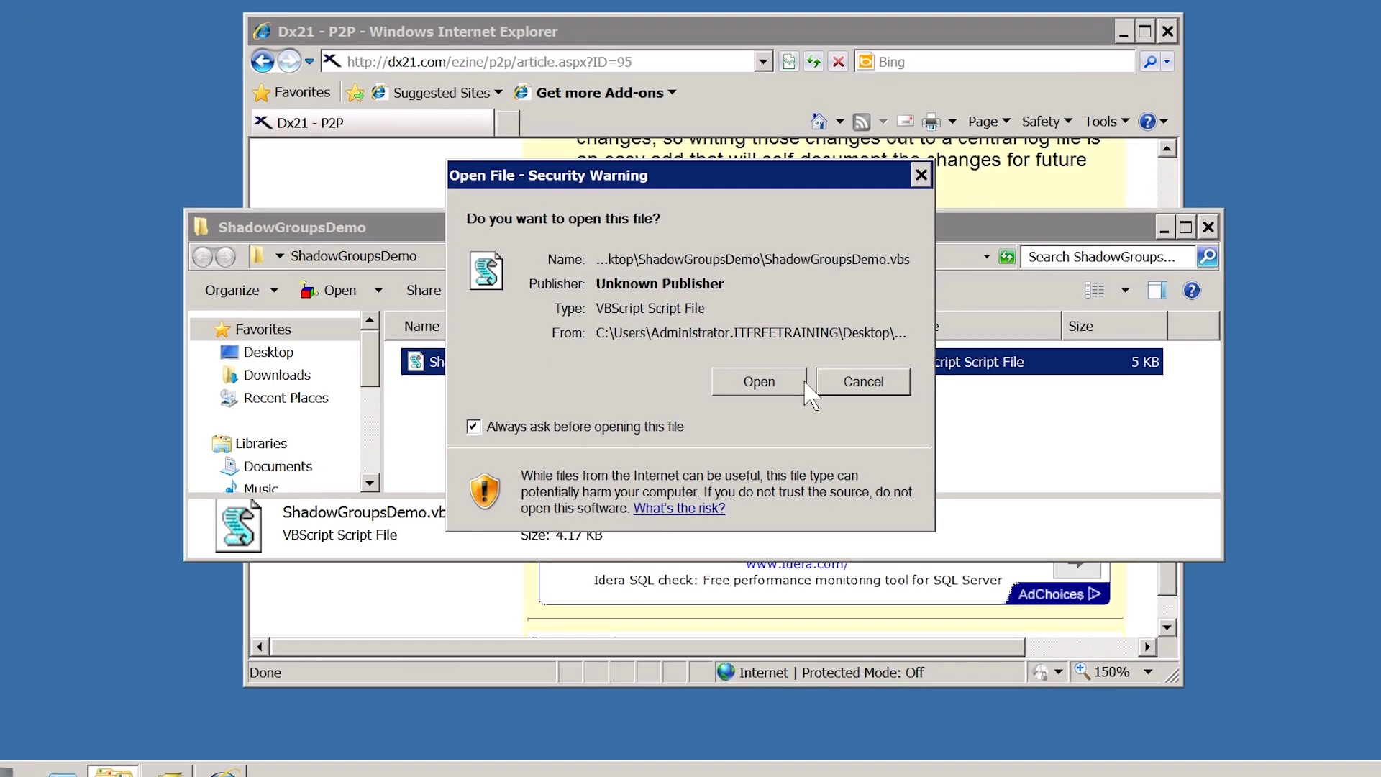
pyautogui.click(791, 400)
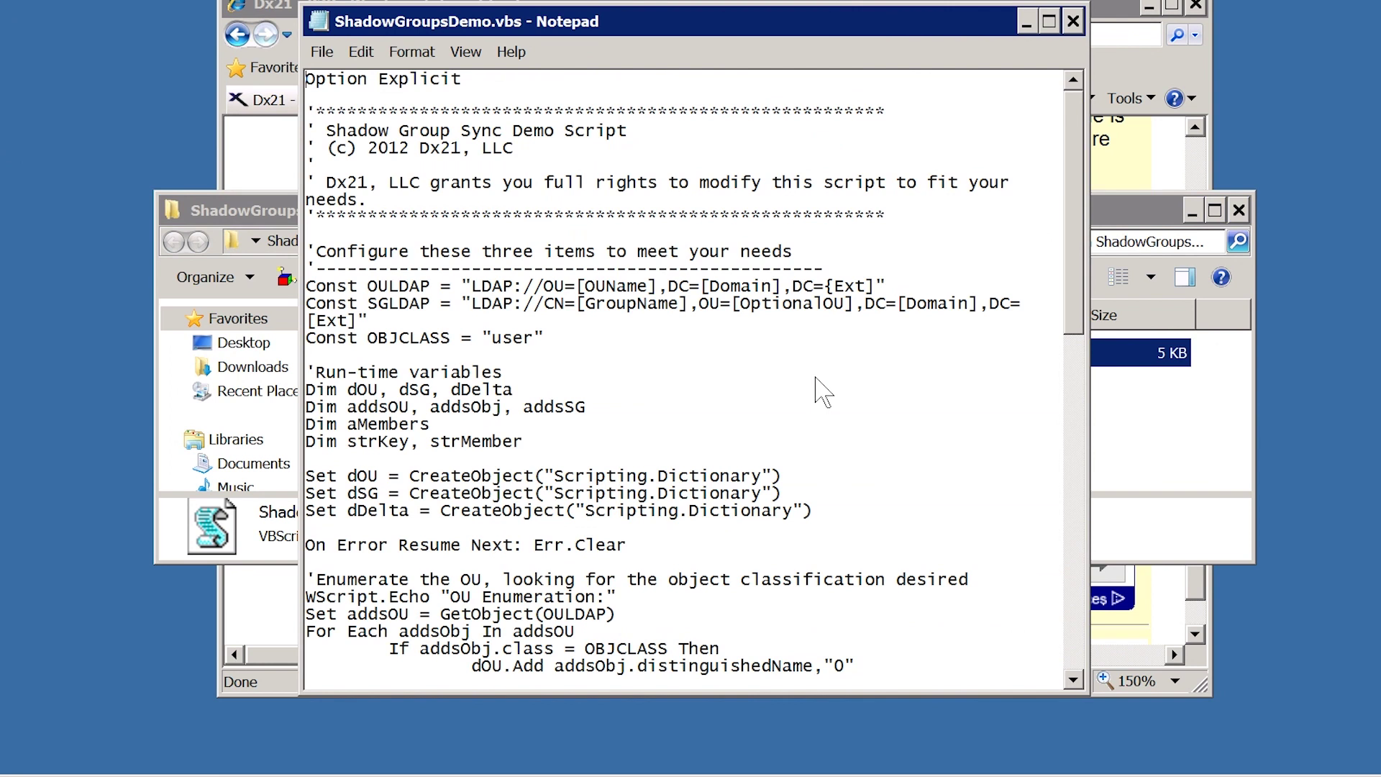
# - Replace the [OUName] placeholder in the OULDAP constant with Secure,OU=Washington
pyautogui.click(626, 286)
pyautogui.press('Delete')
pyautogui.press('Delete')
pyautogui.press('BackSpace')
pyautogui.press('BackSpace')
pyautogui.press('BackSpace')
pyautogui.press('BackSpace')
pyautogui.press('BackSpace')
pyautogui.press('BackSpace')
pyautogui.write('Secure,OU=Washi')
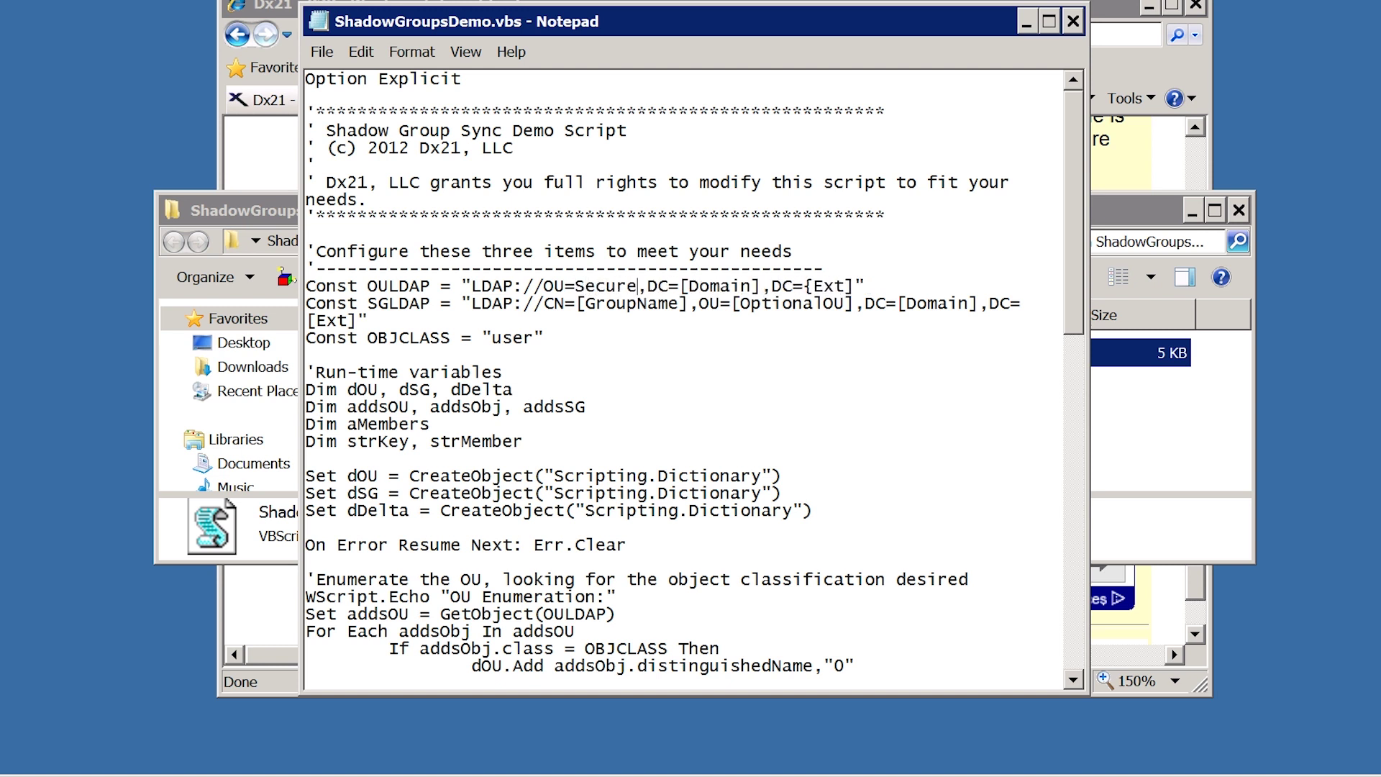
pyautogui.write('ngton')
# - Replace the [Domain] placeholder in the OULDAP constant with ITFreeTraining
pyautogui.press('Right')
pyautogui.press('Right')
pyautogui.press('Right')
pyautogui.press('Right')
pyautogui.press('Right')
pyautogui.hotkey('shift', 'Right')
pyautogui.hotkey('shift', 'Right')
pyautogui.hotkey('shift', 'Right')
pyautogui.hotkey('shift', 'Right')
pyautogui.hotkey('shift', 'Right')
pyautogui.hotkey('shift', 'Right')
pyautogui.hotkey('shift', 'Right')
pyautogui.press('Delete')
pyautogui.press('BackSpace')
pyautogui.write('ITFre')
pyautogui.write('eTraining')
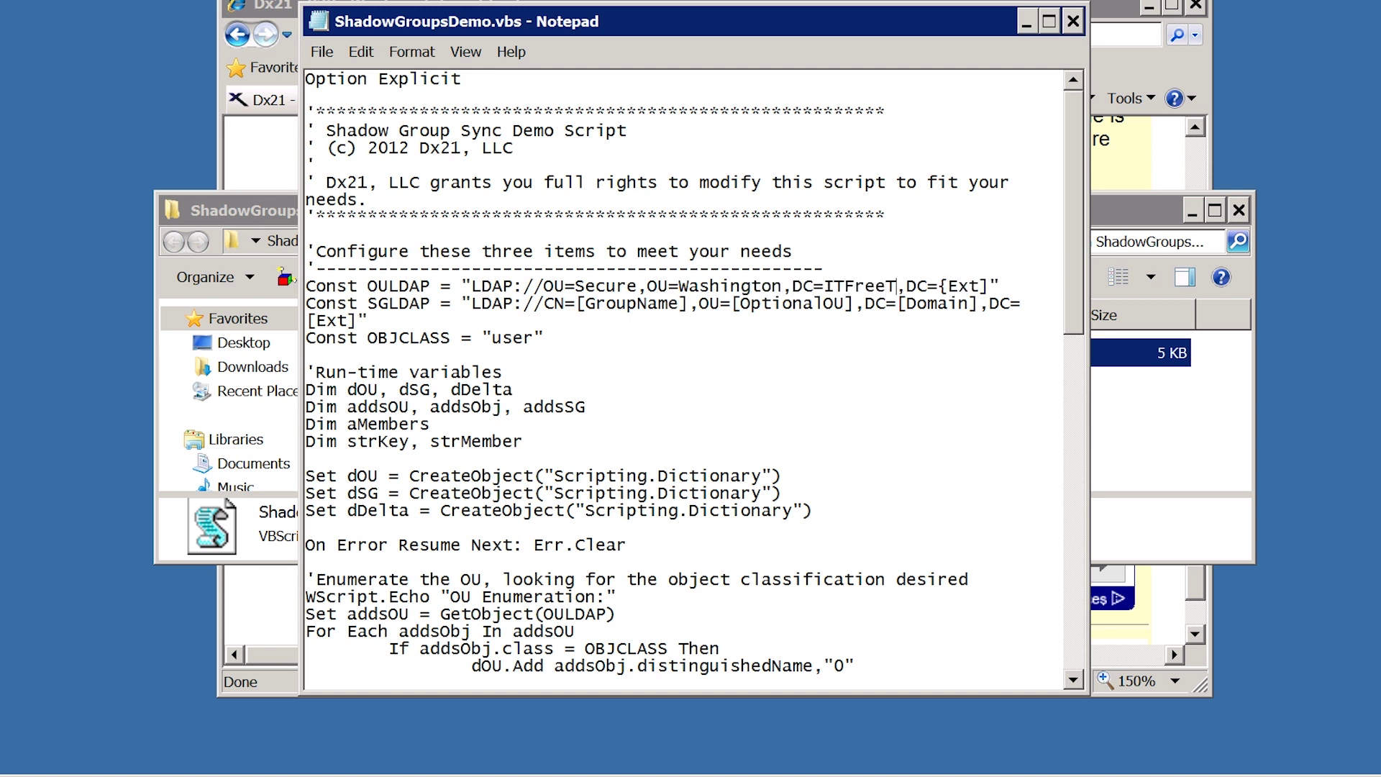
# - Replace the {Ext] placeholder in the OULDAP constant with Local
pyautogui.press('Right')
pyautogui.press('Right')
pyautogui.press('Right')
pyautogui.press('Right')
pyautogui.hotkey('shift', 'Right')
pyautogui.hotkey('shift', 'Right')
pyautogui.hotkey('shift', 'Right')
pyautogui.hotkey('shift', 'Right')
pyautogui.hotkey('shift', 'Right')
pyautogui.write('Local')
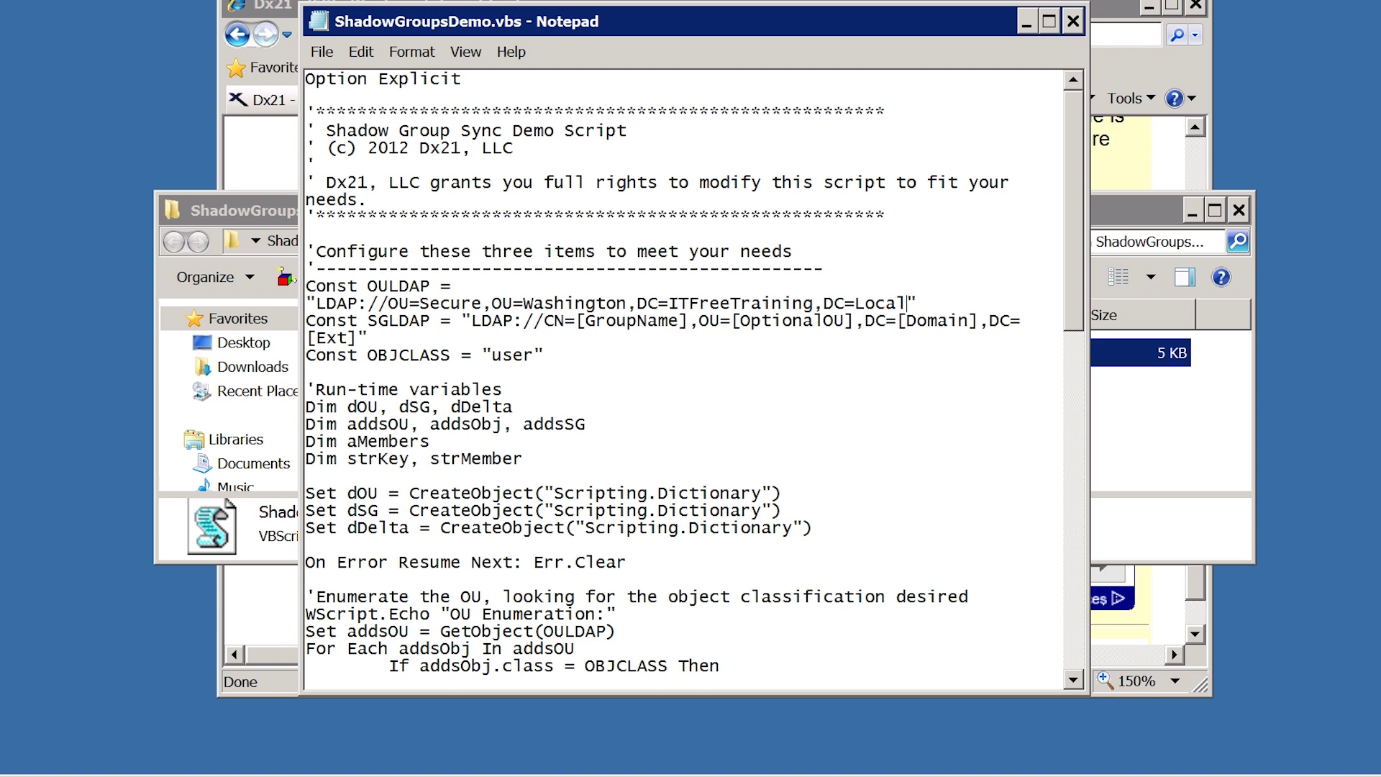
# - Copy the path OU=Secure,OU=Washington,DC=ITFreeTraining,DC=Local from the OULDAP constant
pyautogui.hotkey('shift', 'Home')
pyautogui.hotkey('shift', 'Right')
pyautogui.hotkey('shift', 'Right')
pyautogui.hotkey('shift', 'Right')
pyautogui.hotkey('shift', 'Right')
pyautogui.hotkey('shift', 'Right')
pyautogui.hotkey('shift', 'Right')
pyautogui.hotkey('shift', 'Right')
pyautogui.hotkey('shift', 'Right')
pyautogui.hotkey('ctrl', 'c')
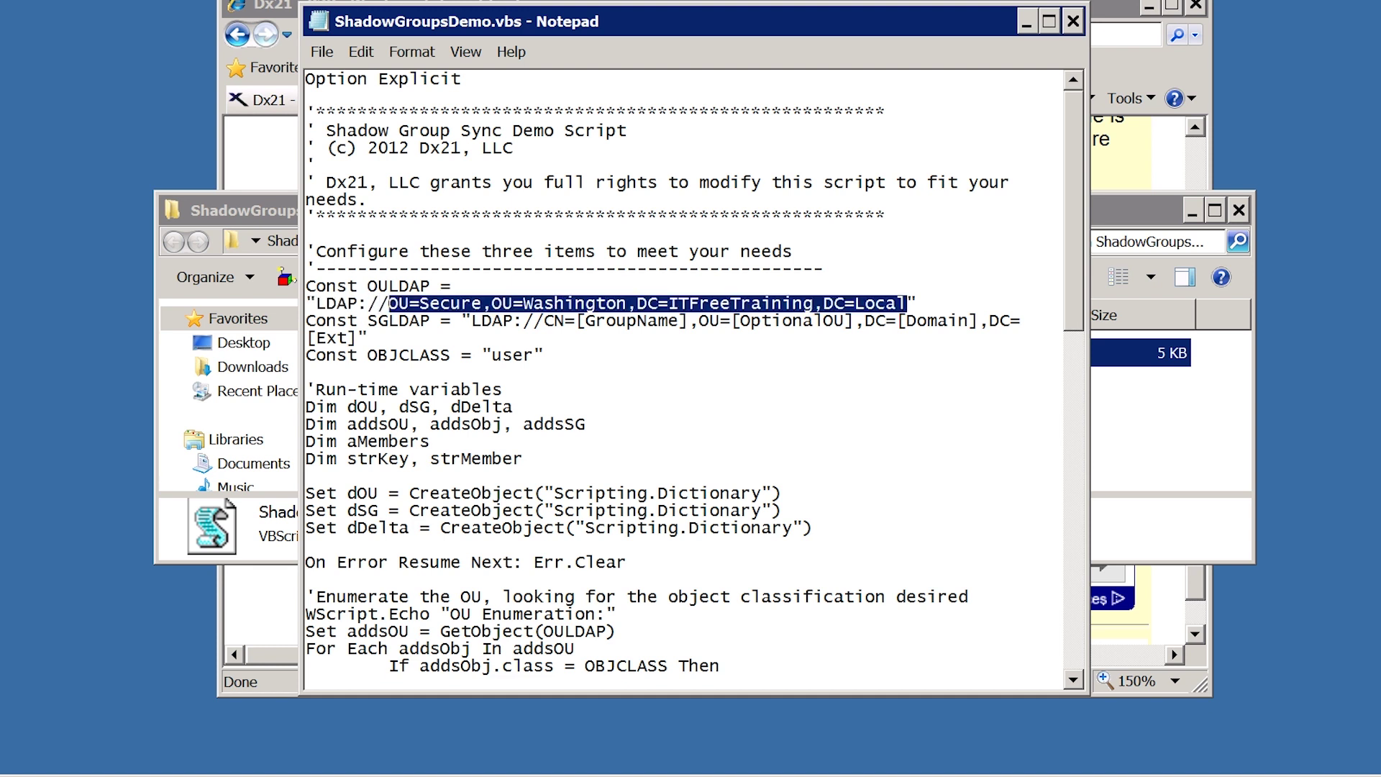
# - Replace [OptionalOU],DC=[Domain],DC=[Ext] in the SGLDAP constant with the copied OU and domain path
pyautogui.click(523, 321)
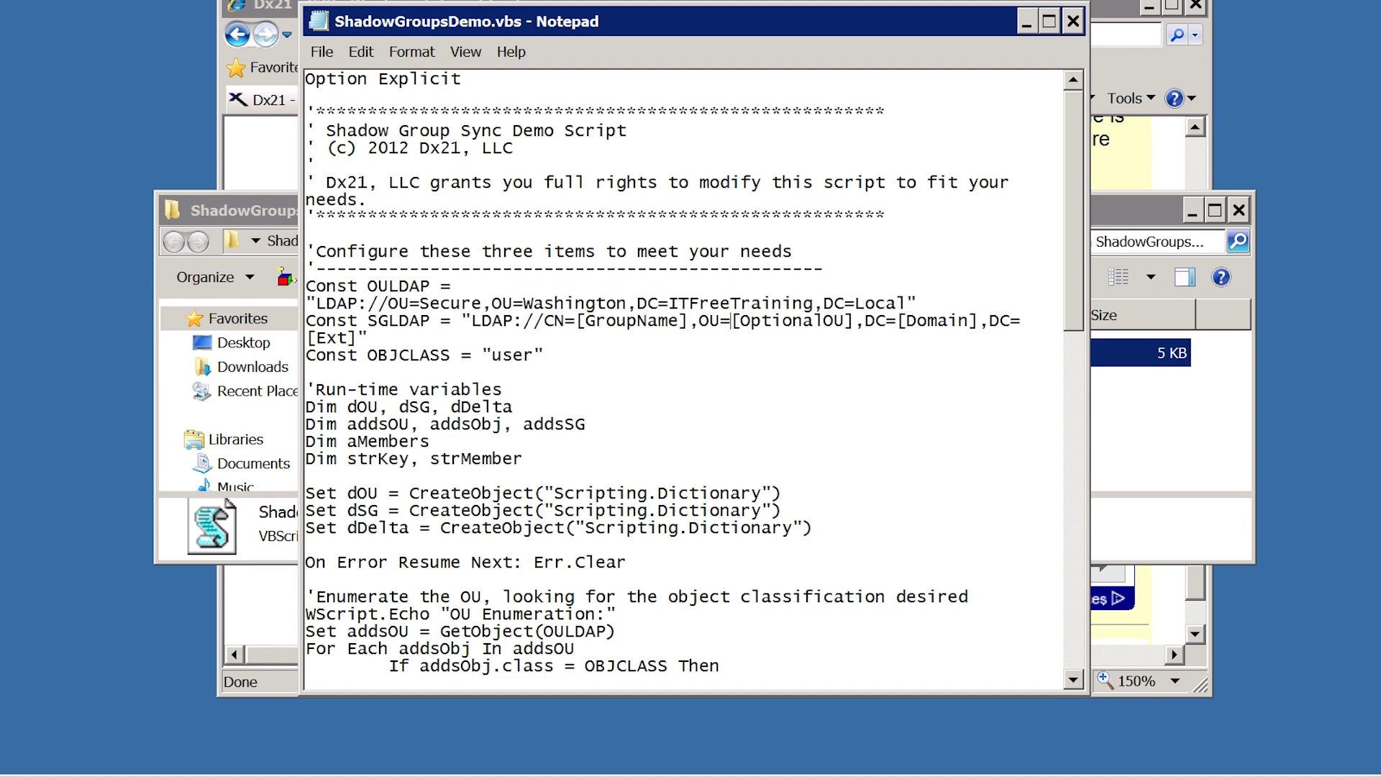
pyautogui.hotkey('shift', 'End')
pyautogui.hotkey('shift', 'Right')
pyautogui.hotkey('shift', 'Right')
pyautogui.hotkey('shift', 'Right')
pyautogui.hotkey('shift', 'Right')
pyautogui.hotkey('shift', 'Right')
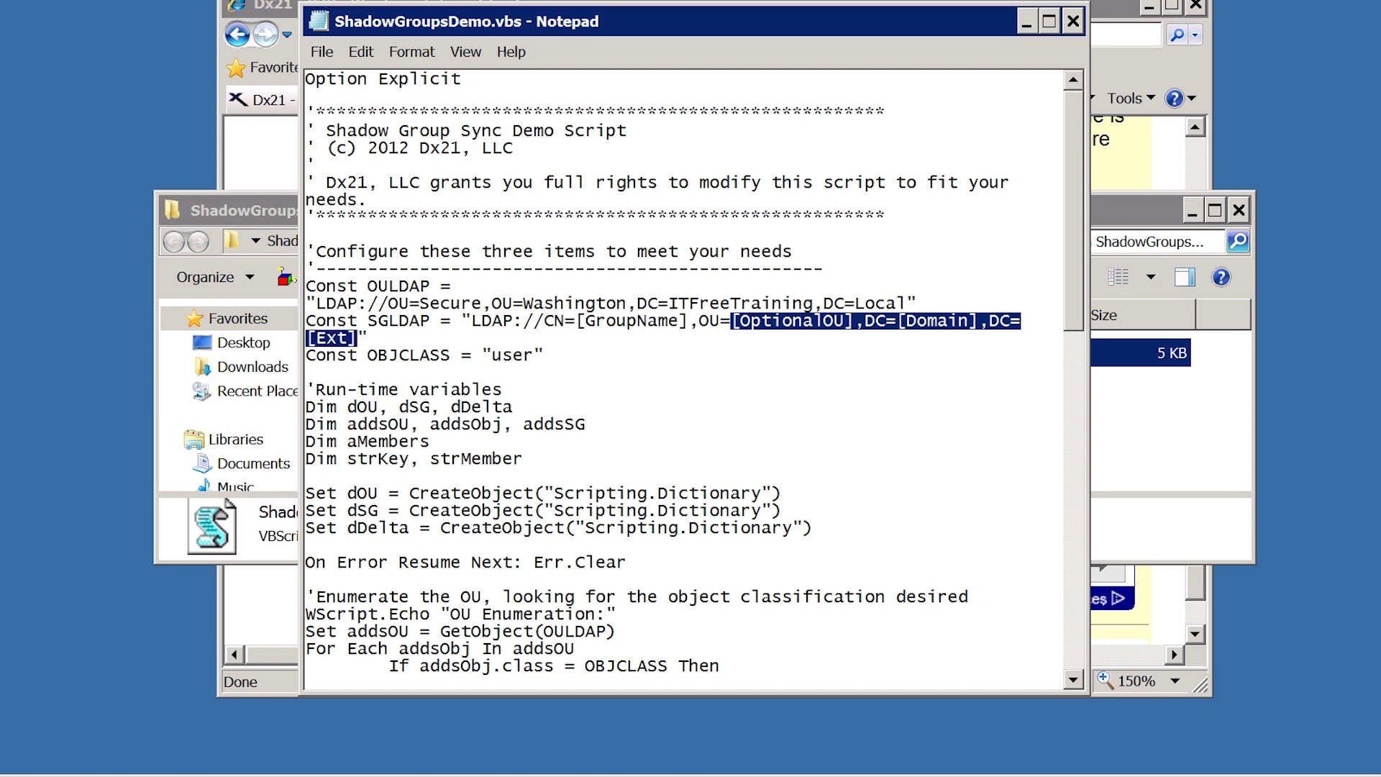
pyautogui.hotkey('ctrl', 'v')
# - Replace the [GroupName] placeholder in the SGLDAP constant with SecureShadowGroup and remove the duplicated OU= before OU=Secure
pyautogui.press('BackSpace')
pyautogui.press('BackSpace')
pyautogui.press('BackSpace')
pyautogui.press('BackSpace')
pyautogui.press('BackSpace')
pyautogui.press('BackSpace')
pyautogui.press('BackSpace')
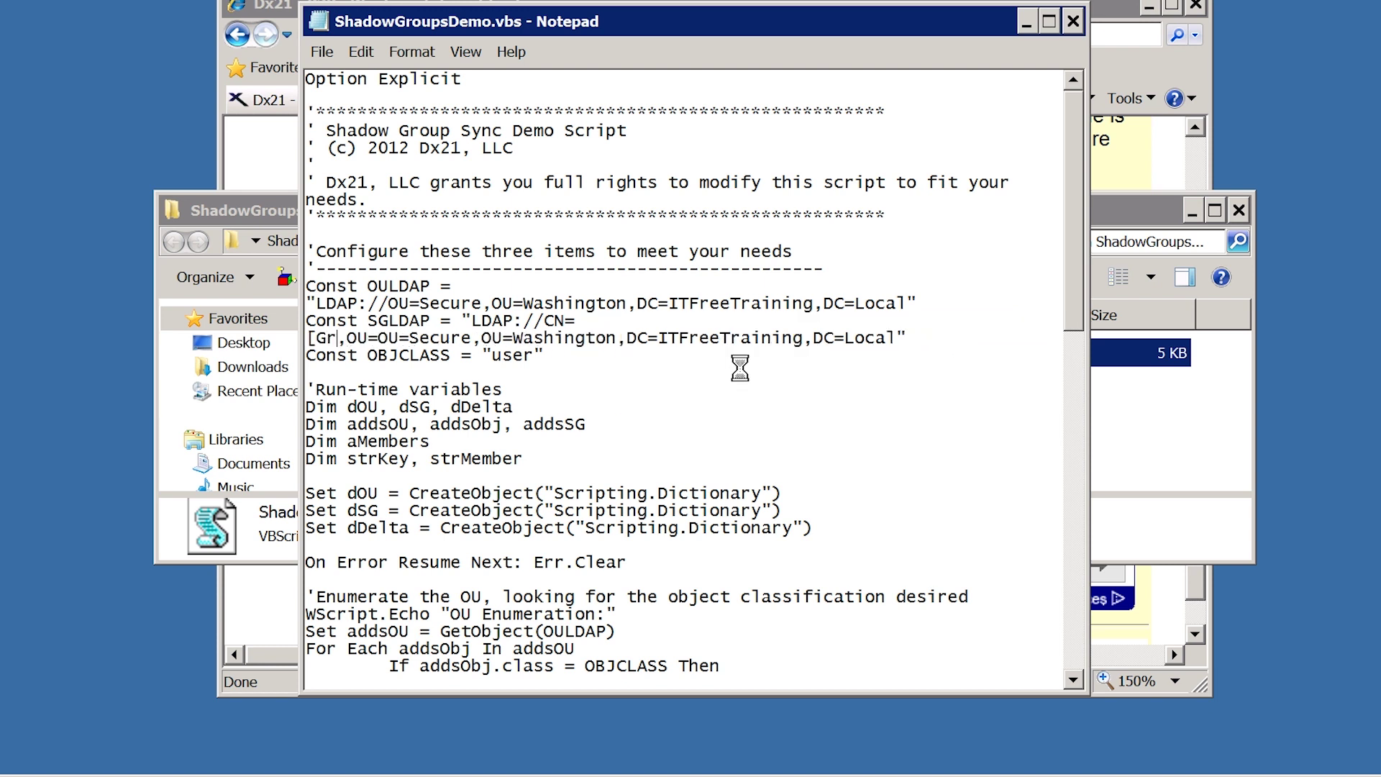
pyautogui.write('SecureShadowGroup')
pyautogui.press('Right')
pyautogui.press('Delete')
pyautogui.press('Delete')
pyautogui.press('Delete')
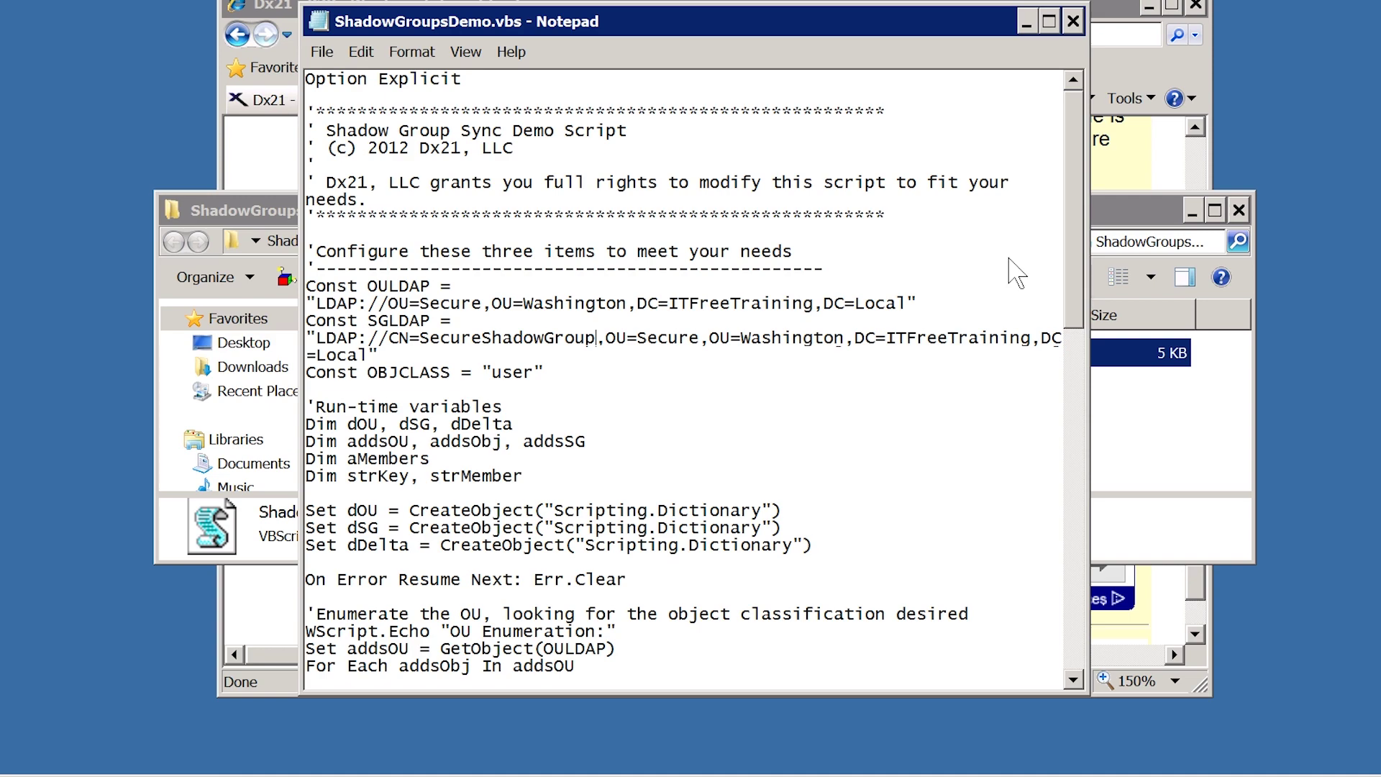
# - Close ShadowGroupsDemo.vbs with its changes saved, and close the script's folder window and the web browser
pyautogui.click(1072, 20)
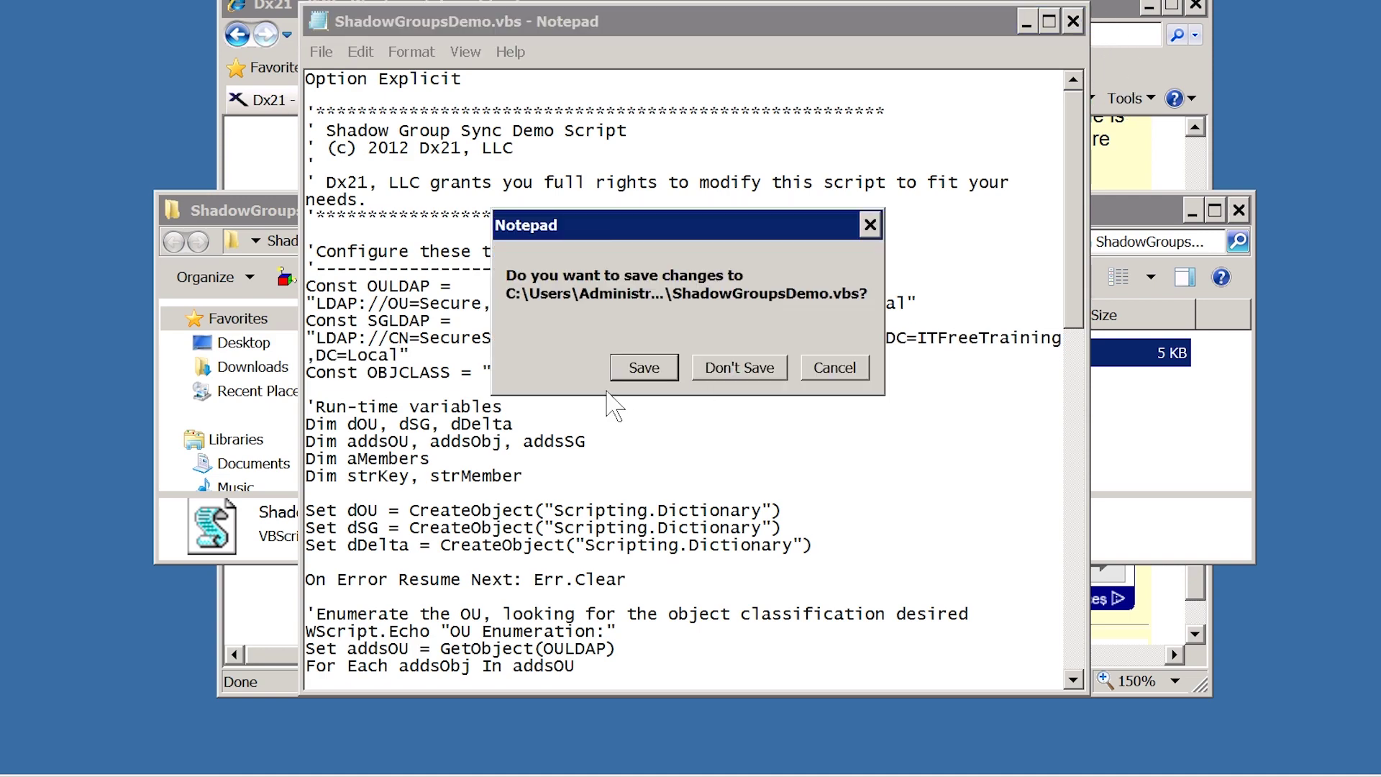
pyautogui.click(624, 368)
pyautogui.click(1239, 209)
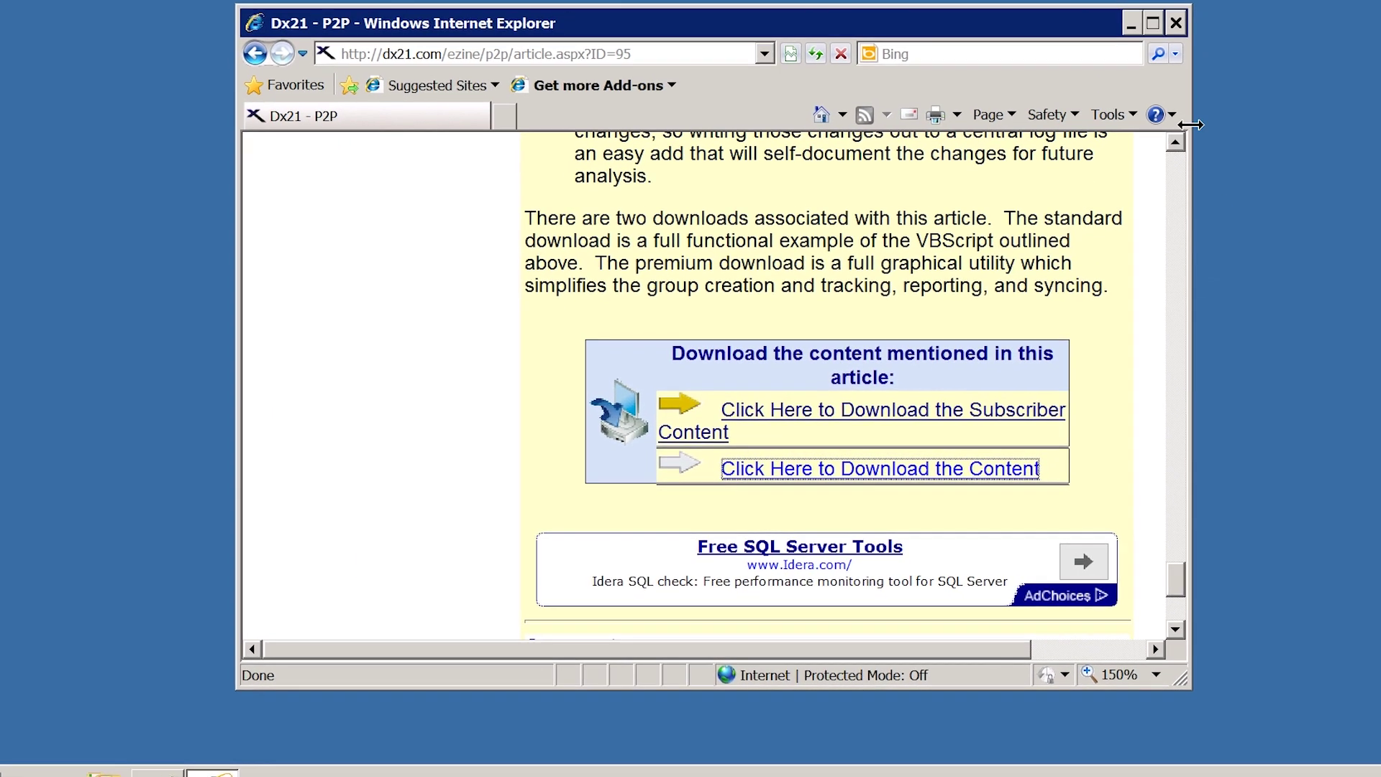
pyautogui.click(1176, 23)
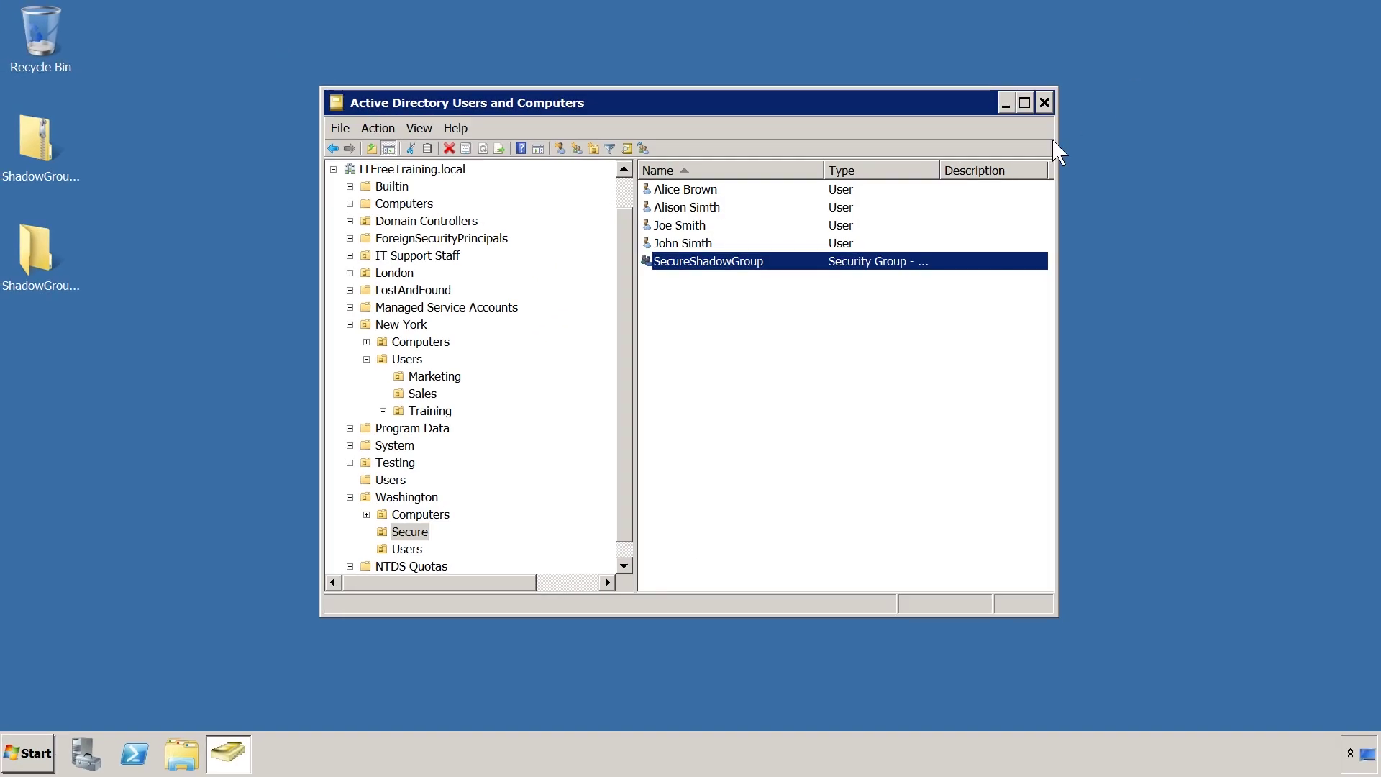
# - Find and open Task Scheduler
pyautogui.click(28, 753)
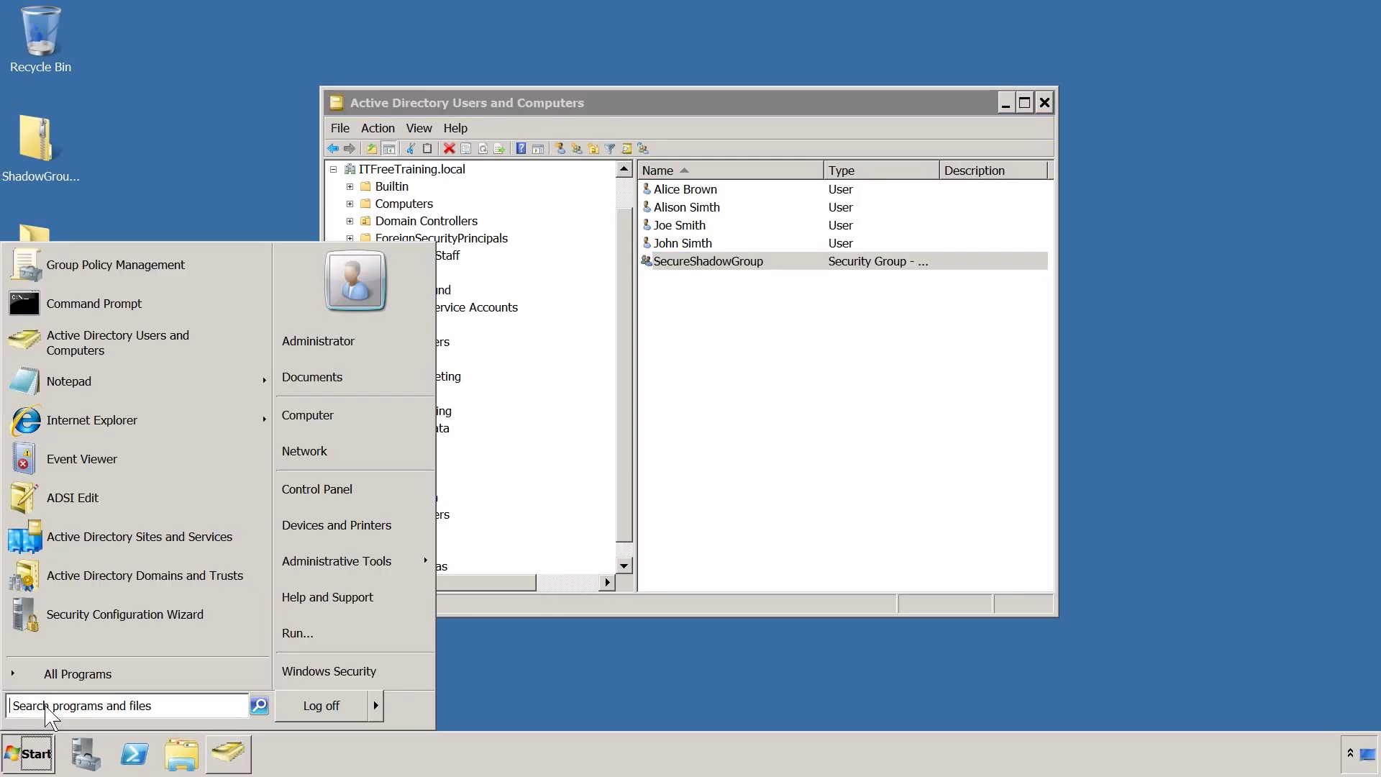
pyautogui.write('sch')
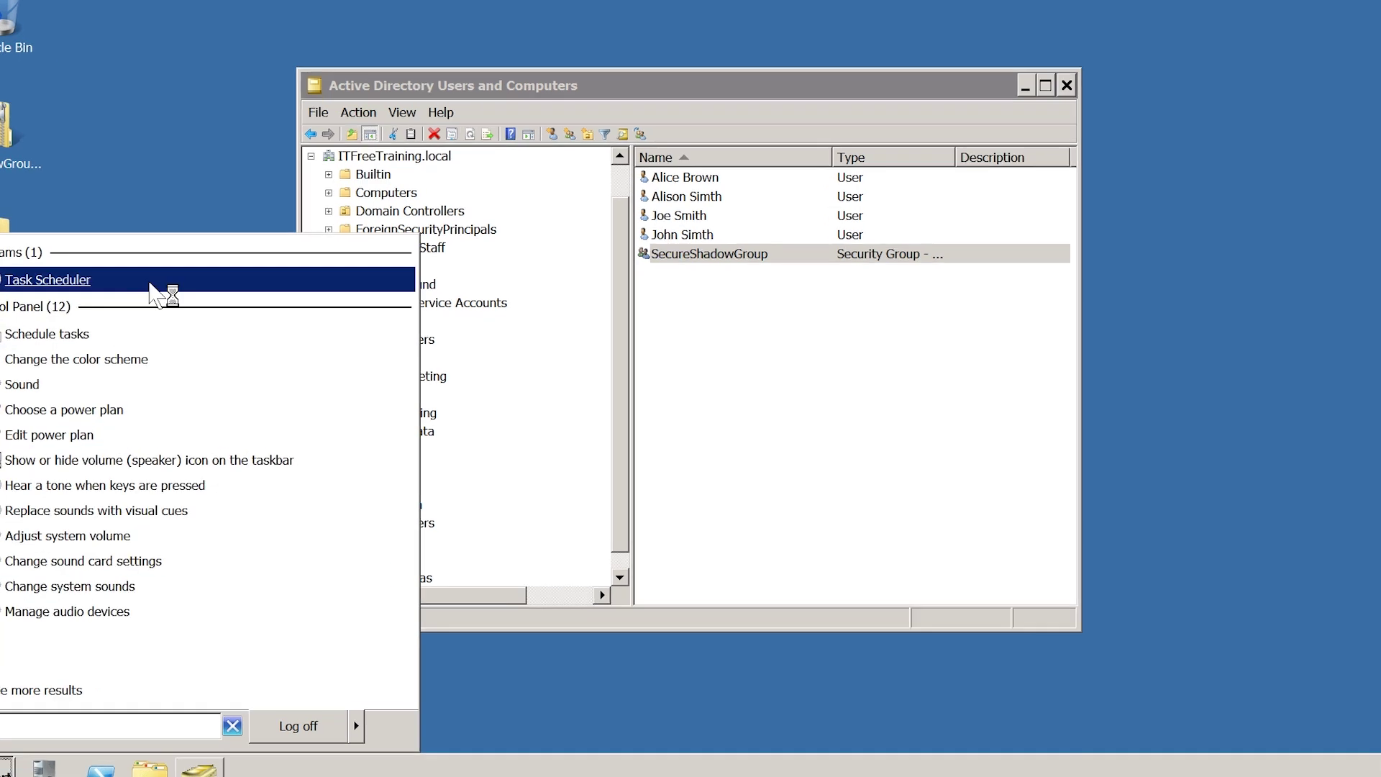
pyautogui.click(183, 292)
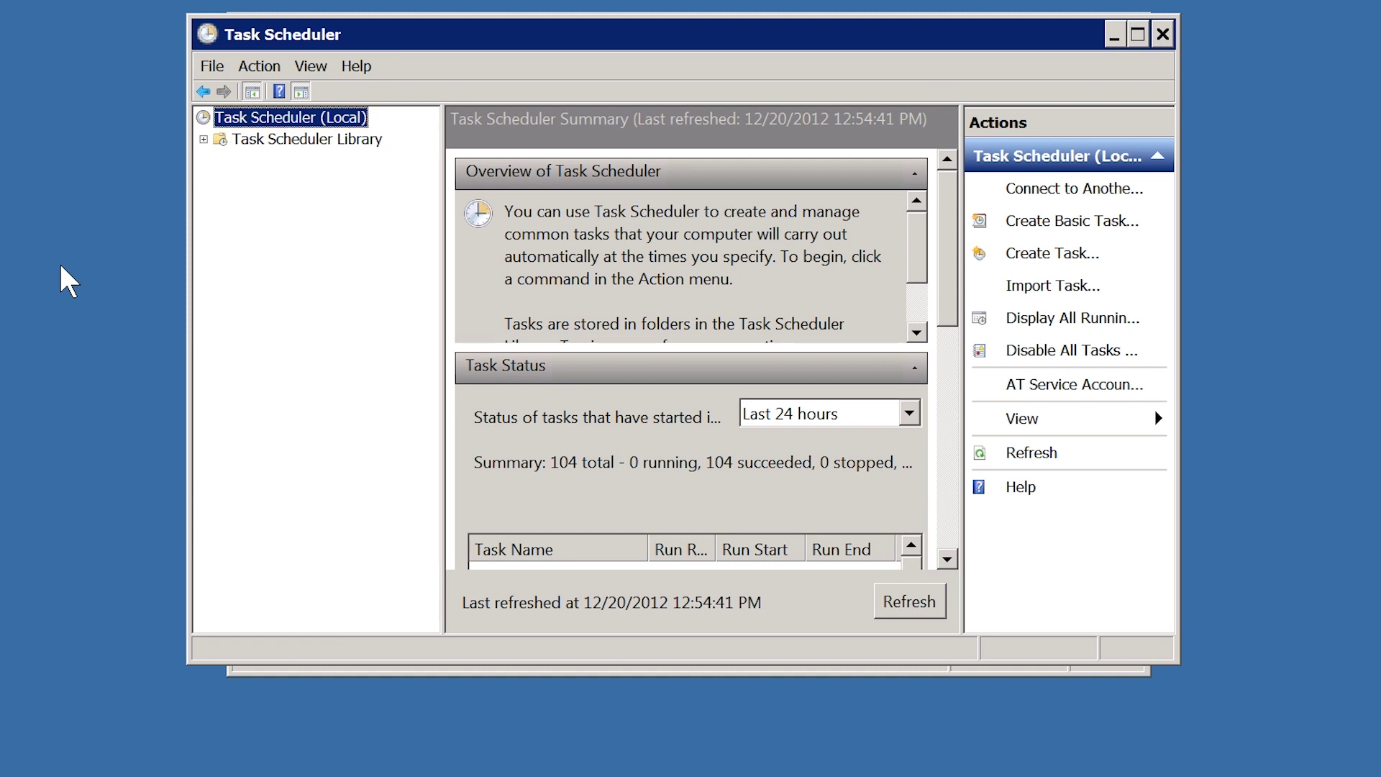
# - Start a basic task named Washington Shadow Group Updater in the Microsoft folder of the Task Scheduler Library
pyautogui.click(204, 139)
pyautogui.rightClick(279, 162)
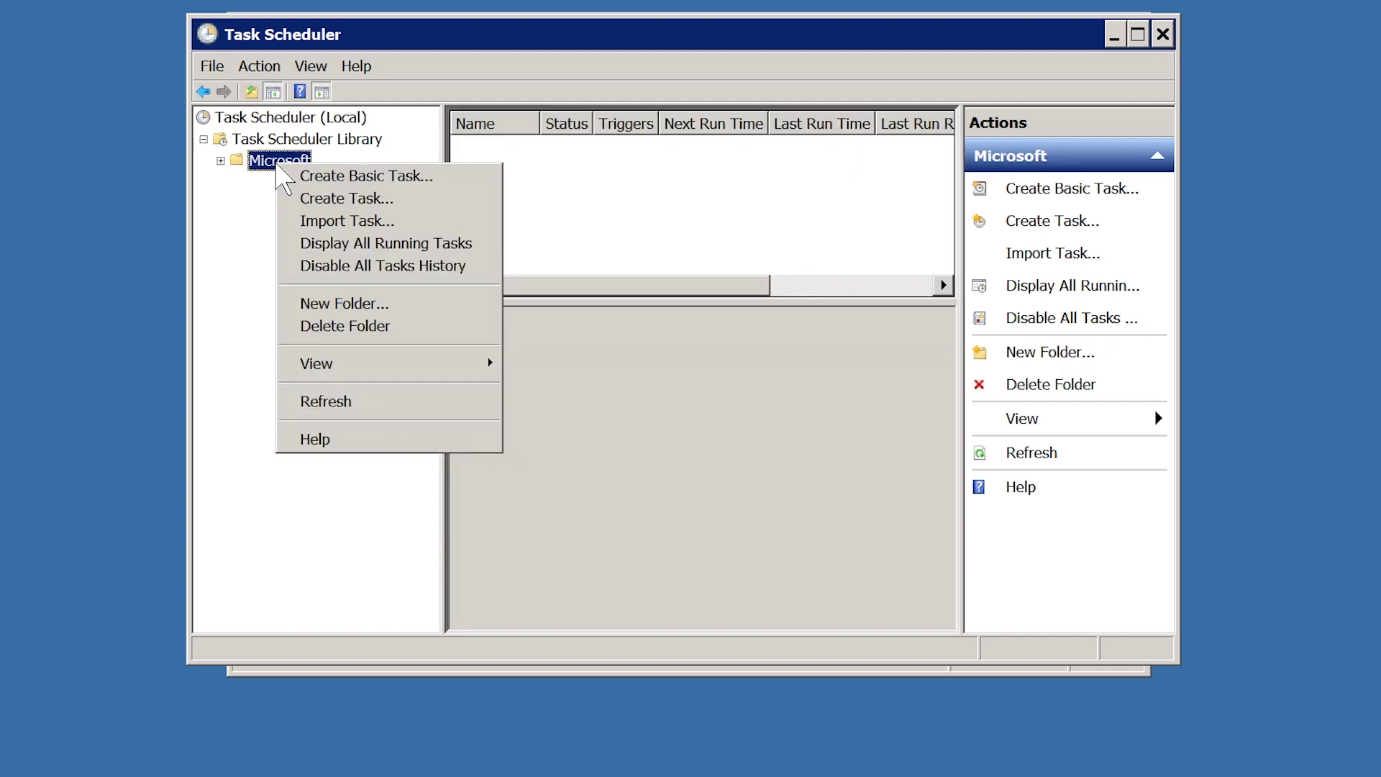
pyautogui.click(463, 180)
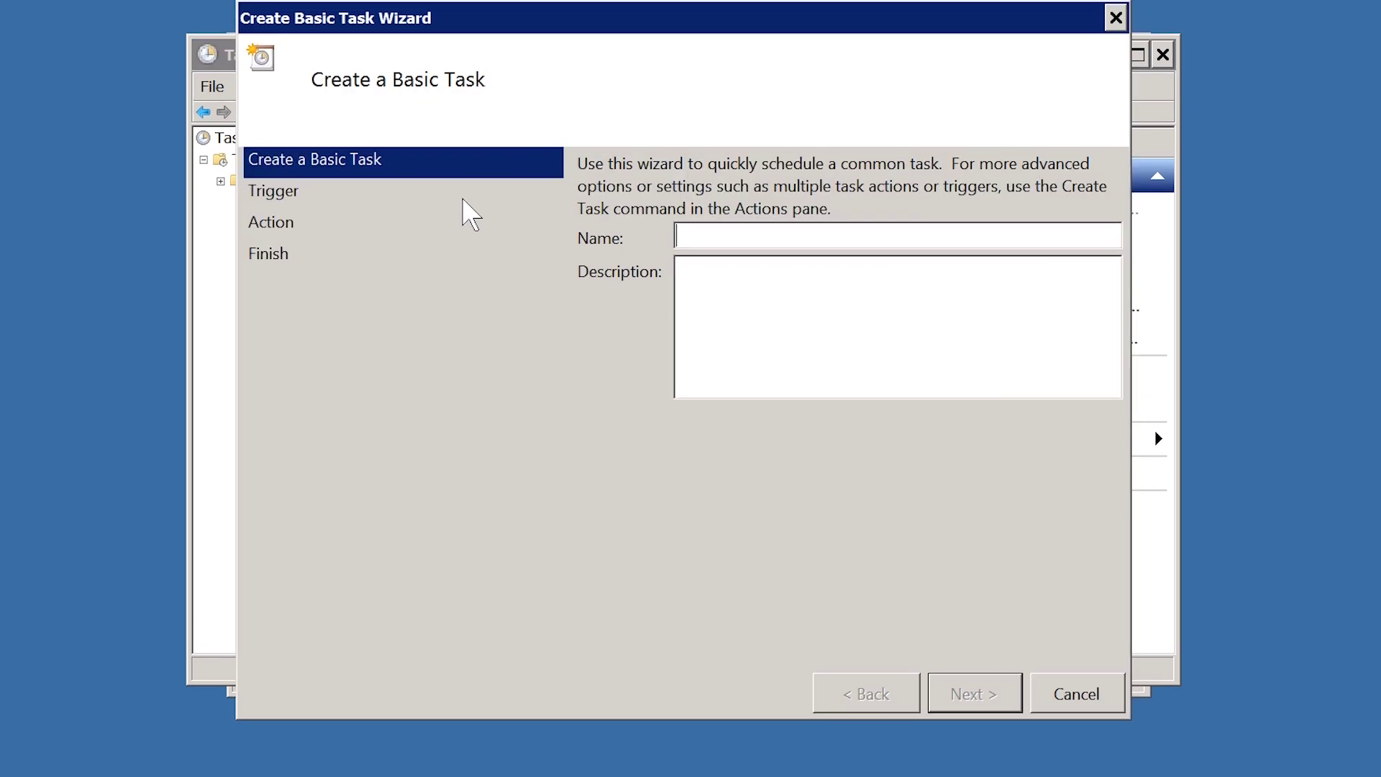
pyautogui.write('Washington Shadow Group Updater')
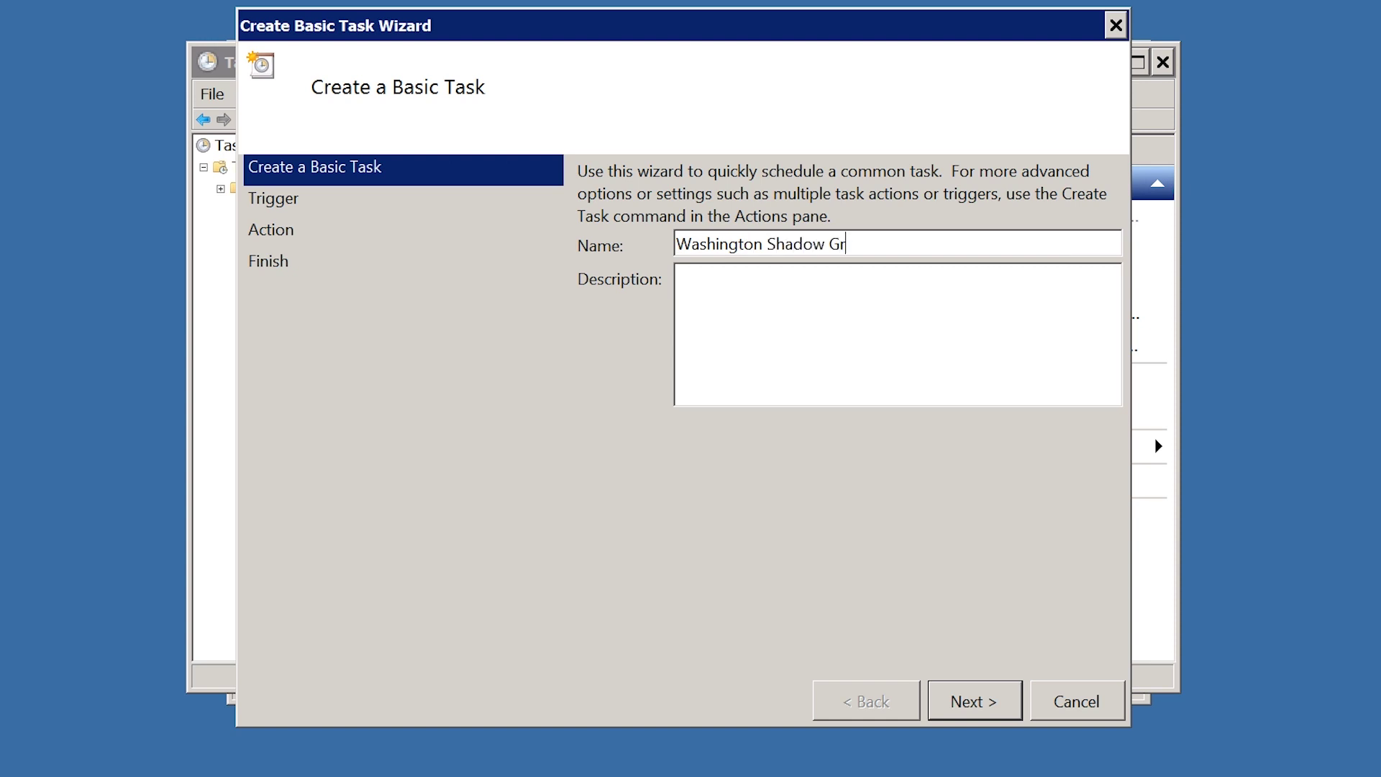
# - Give the task the description "Will update the membership of the shadow group in the Washington Secure OU."
pyautogui.press('Tab')
pyautogui.write('Will update the mem')
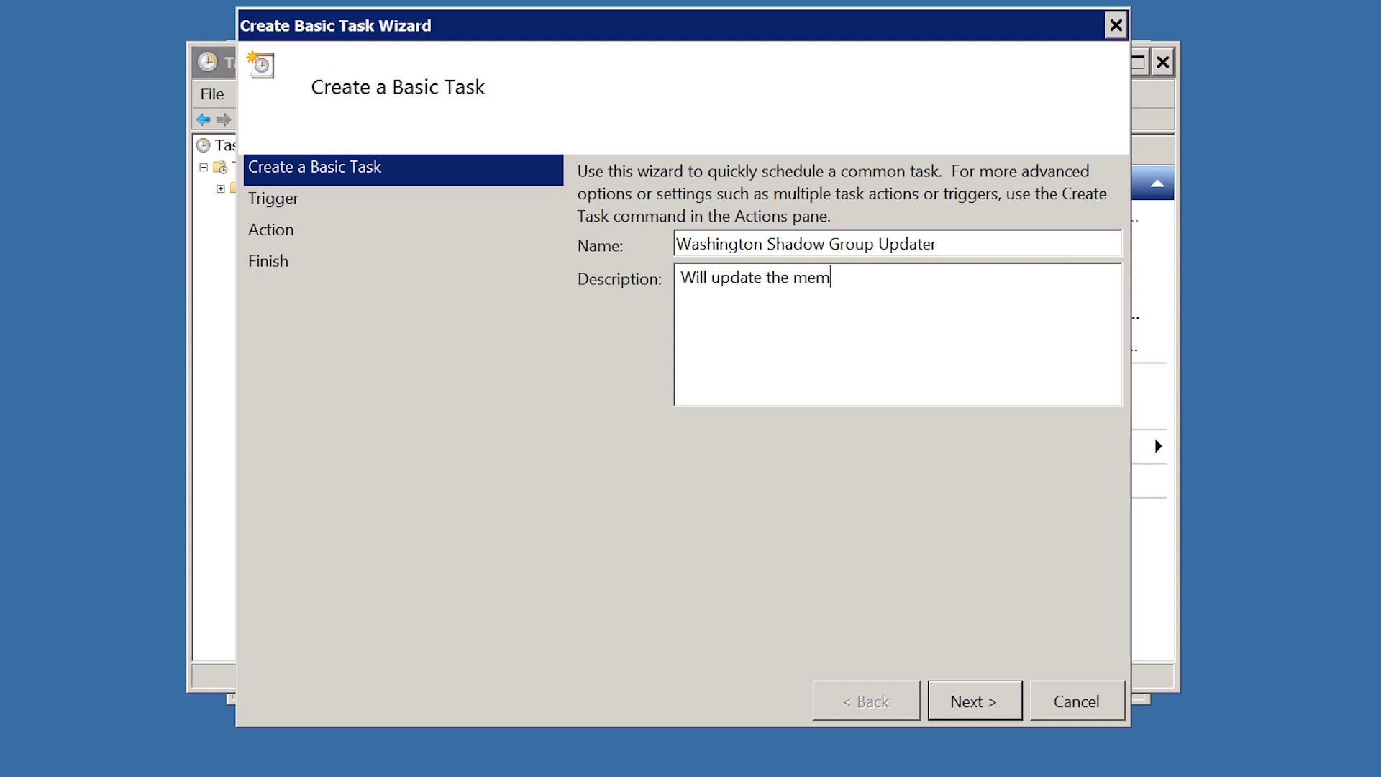
pyautogui.write('bership of the shadow group in the Washin')
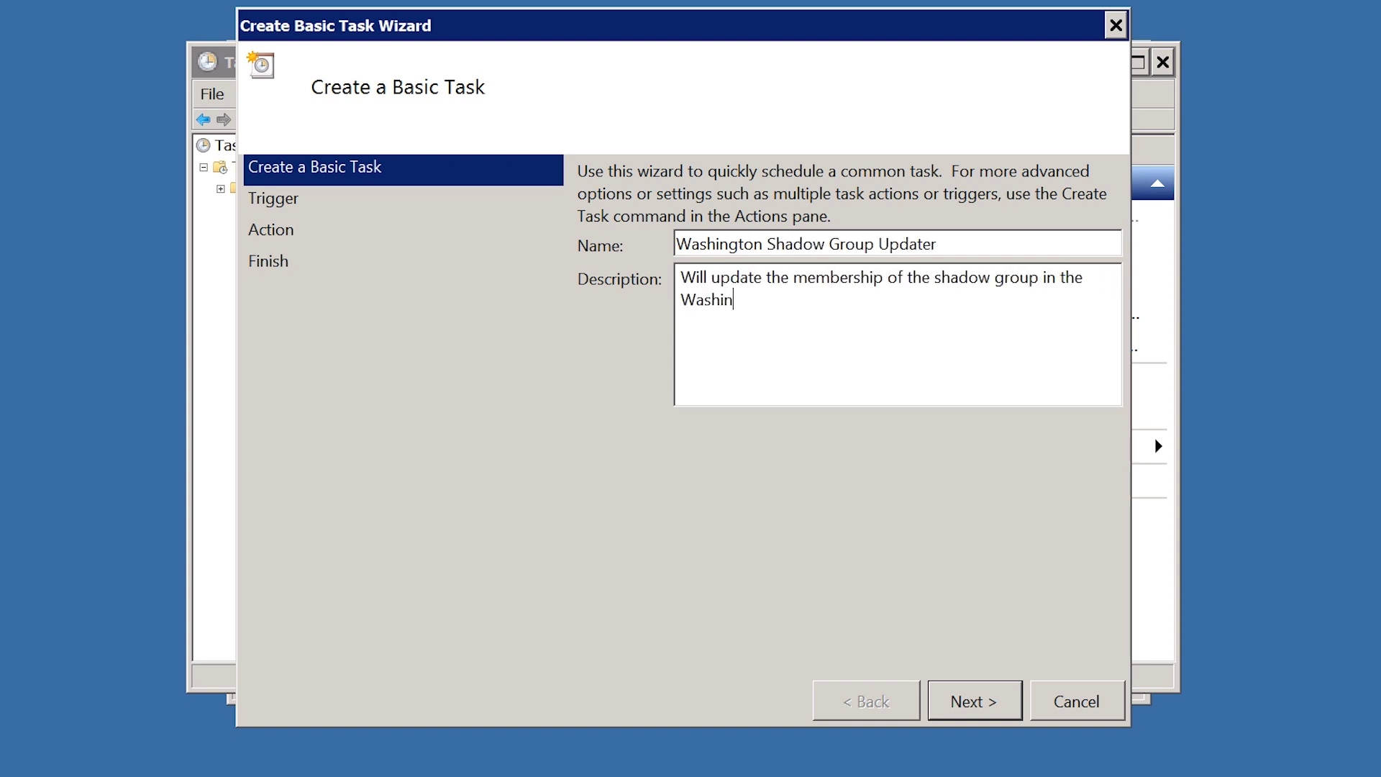
pyautogui.write('gton Secure OU)')
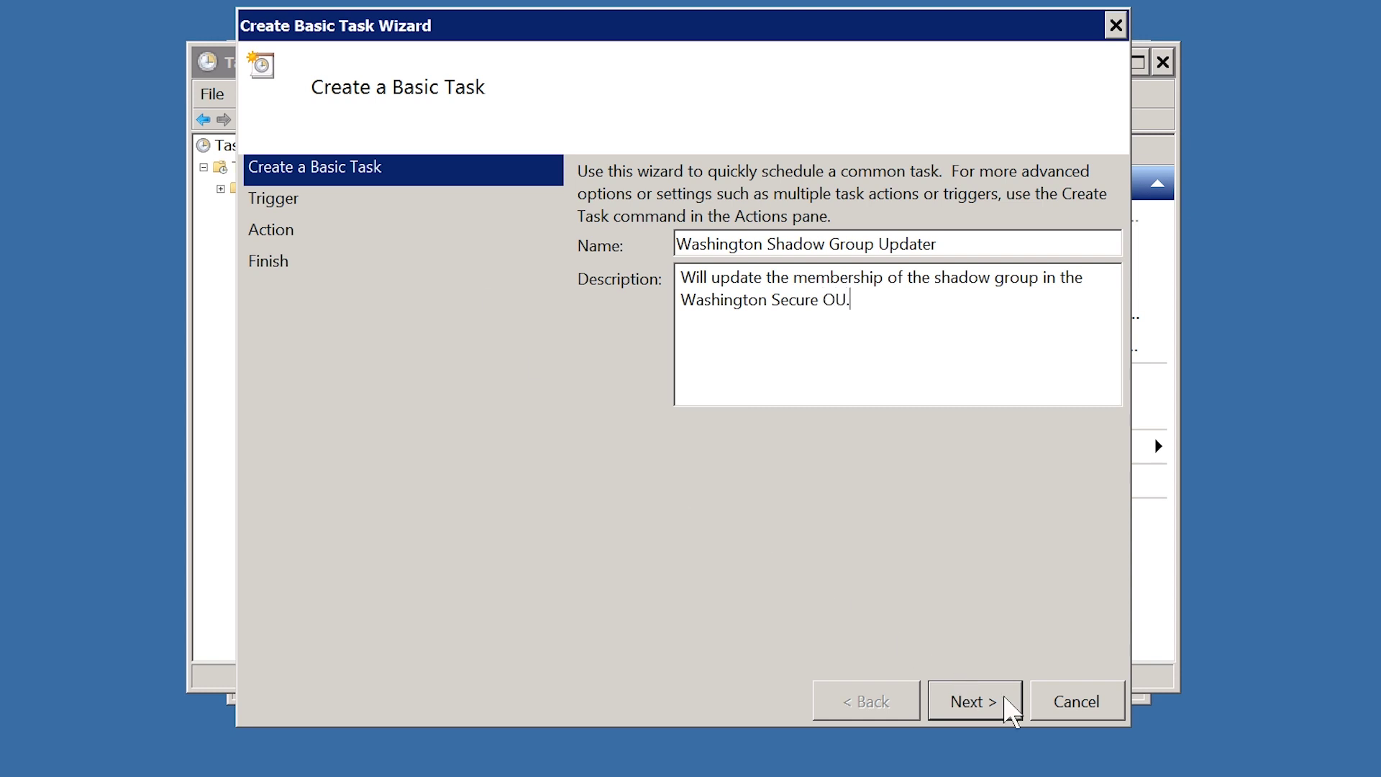
pyautogui.click(1008, 703)
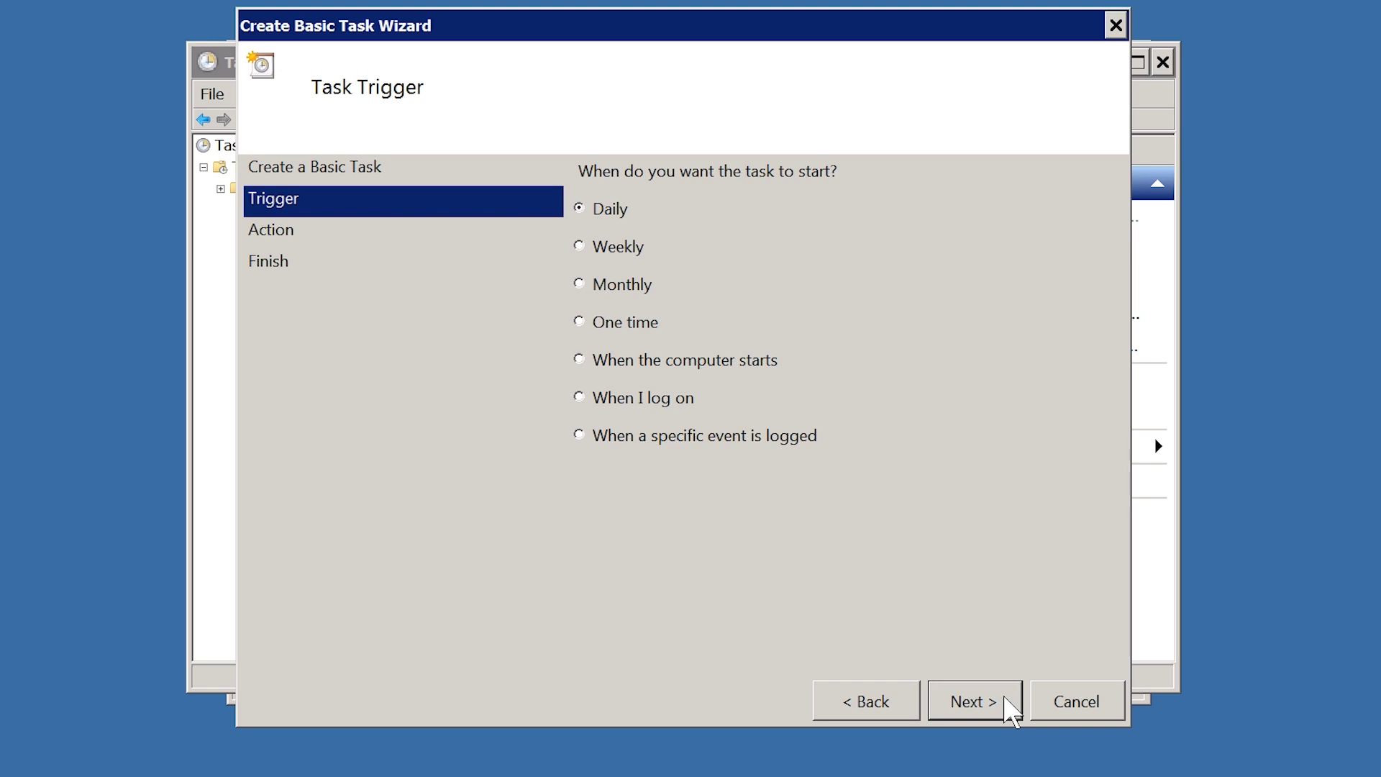
# - Accept a daily trigger recurring every 1 day and the Start a program action for the task
pyautogui.click(1007, 699)
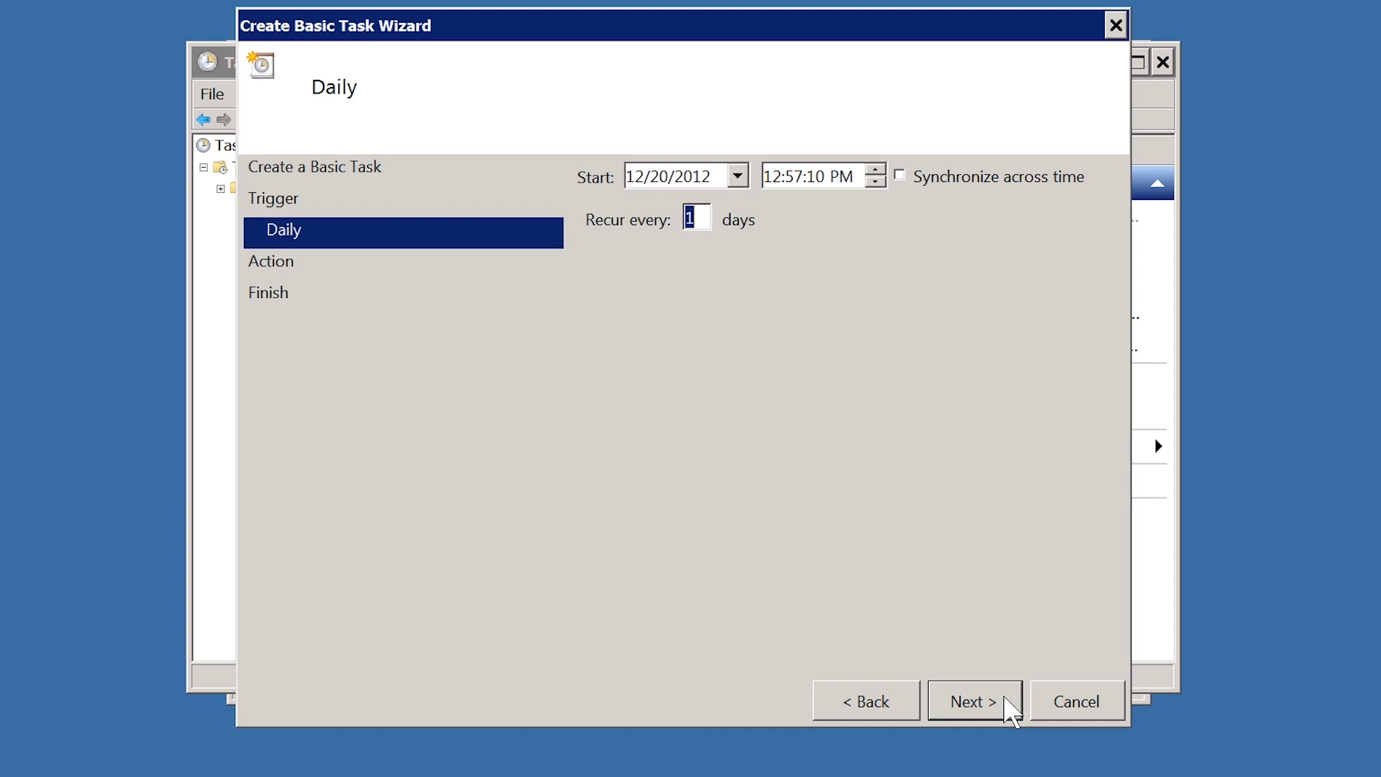
pyautogui.click(1011, 709)
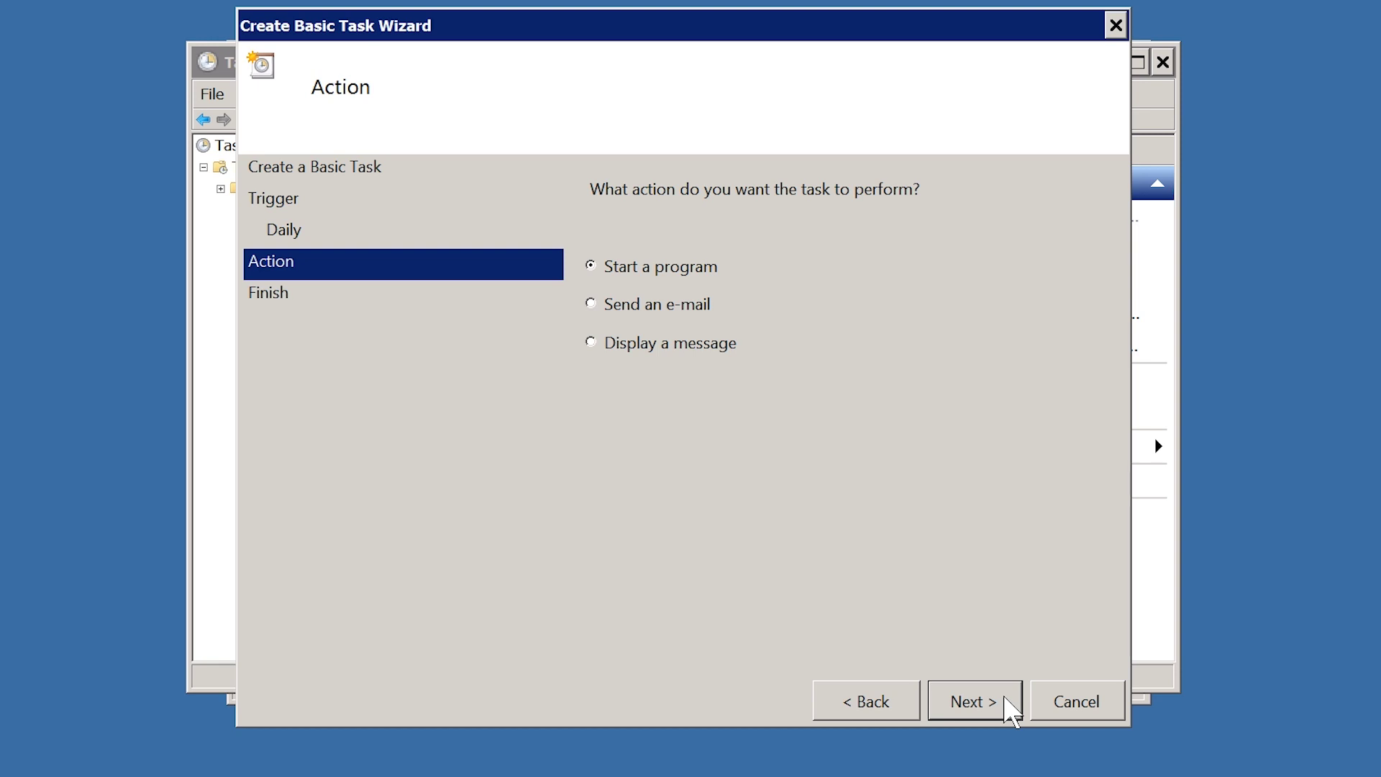
pyautogui.click(1006, 701)
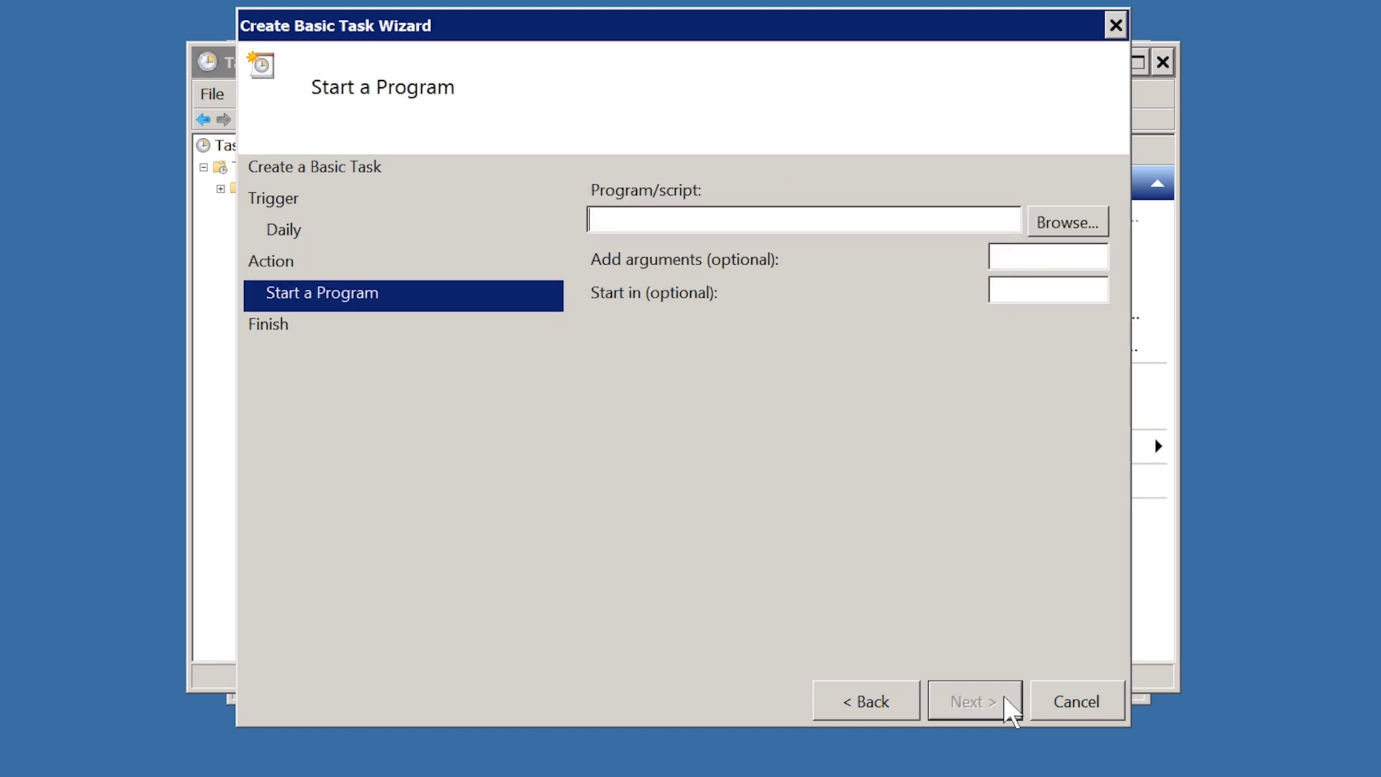
# - Choose ShadowGroupsDemo.vbs from the ShadowGroupsDemo folder on the desktop as the task's program or script
pyautogui.click(1092, 220)
pyautogui.click(332, 202)
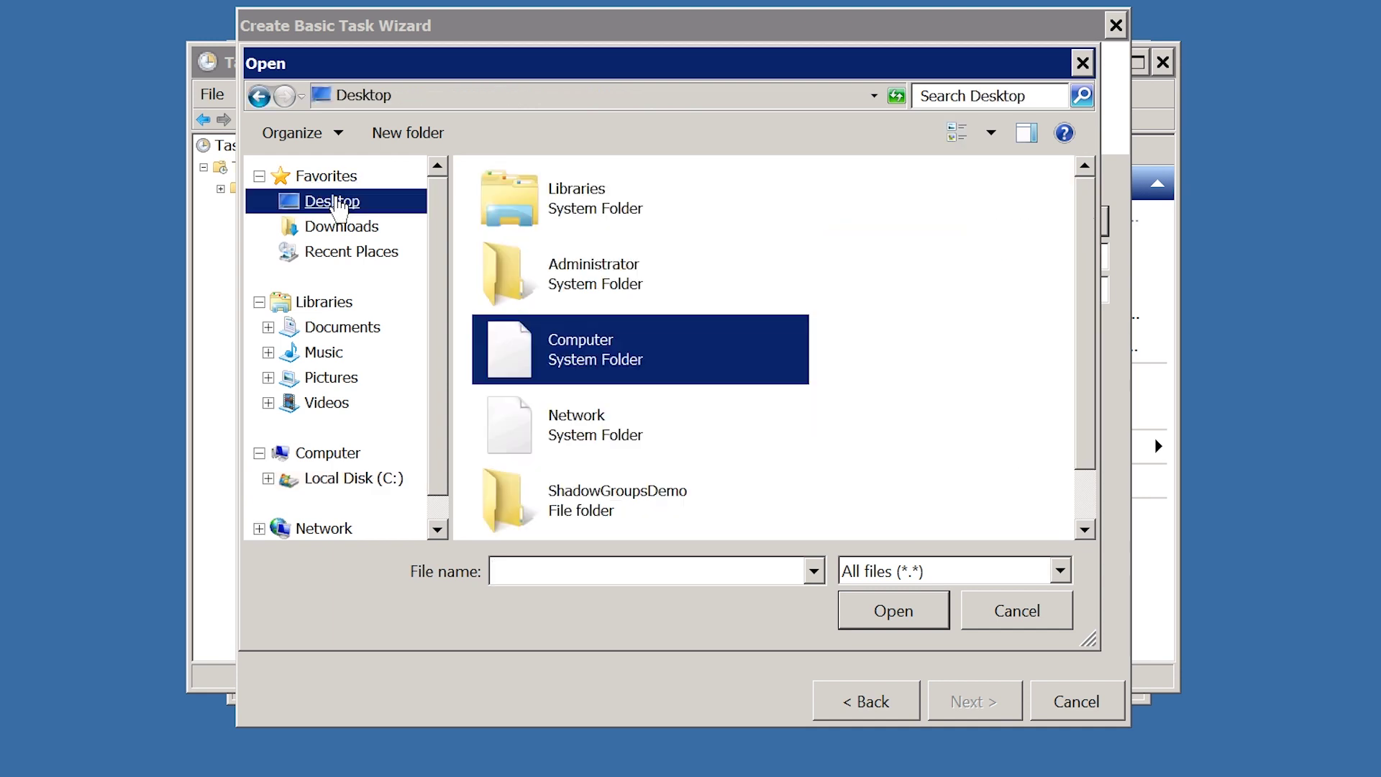
pyautogui.doubleClick(583, 503)
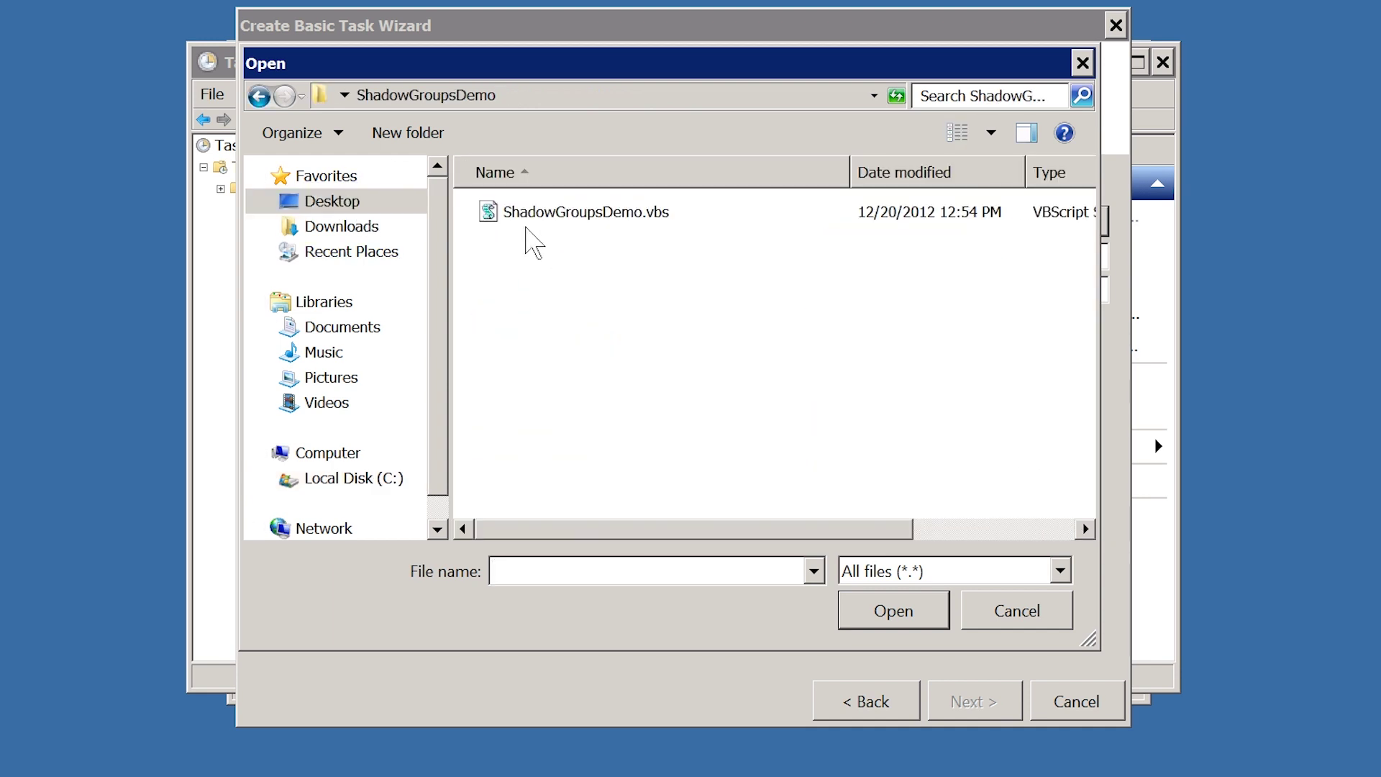
pyautogui.click(529, 220)
pyautogui.click(887, 604)
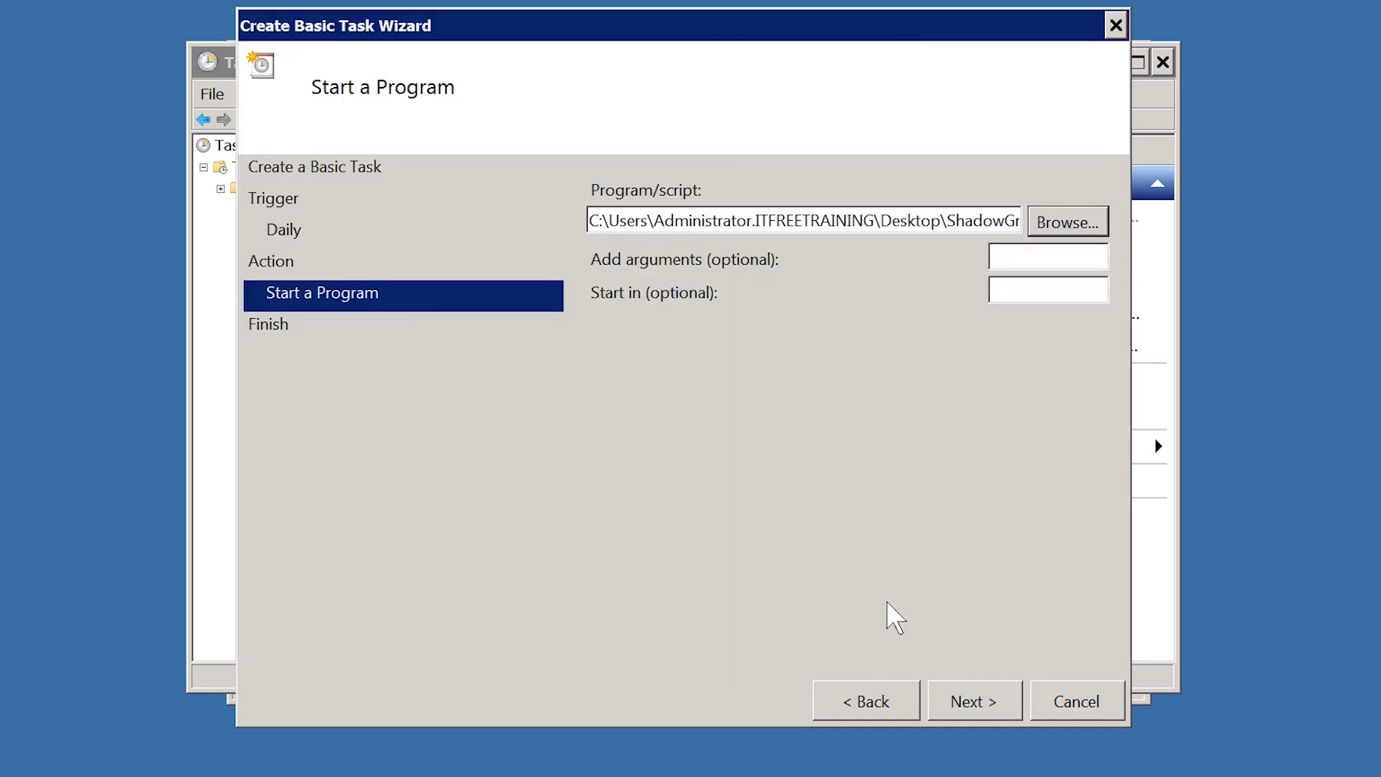
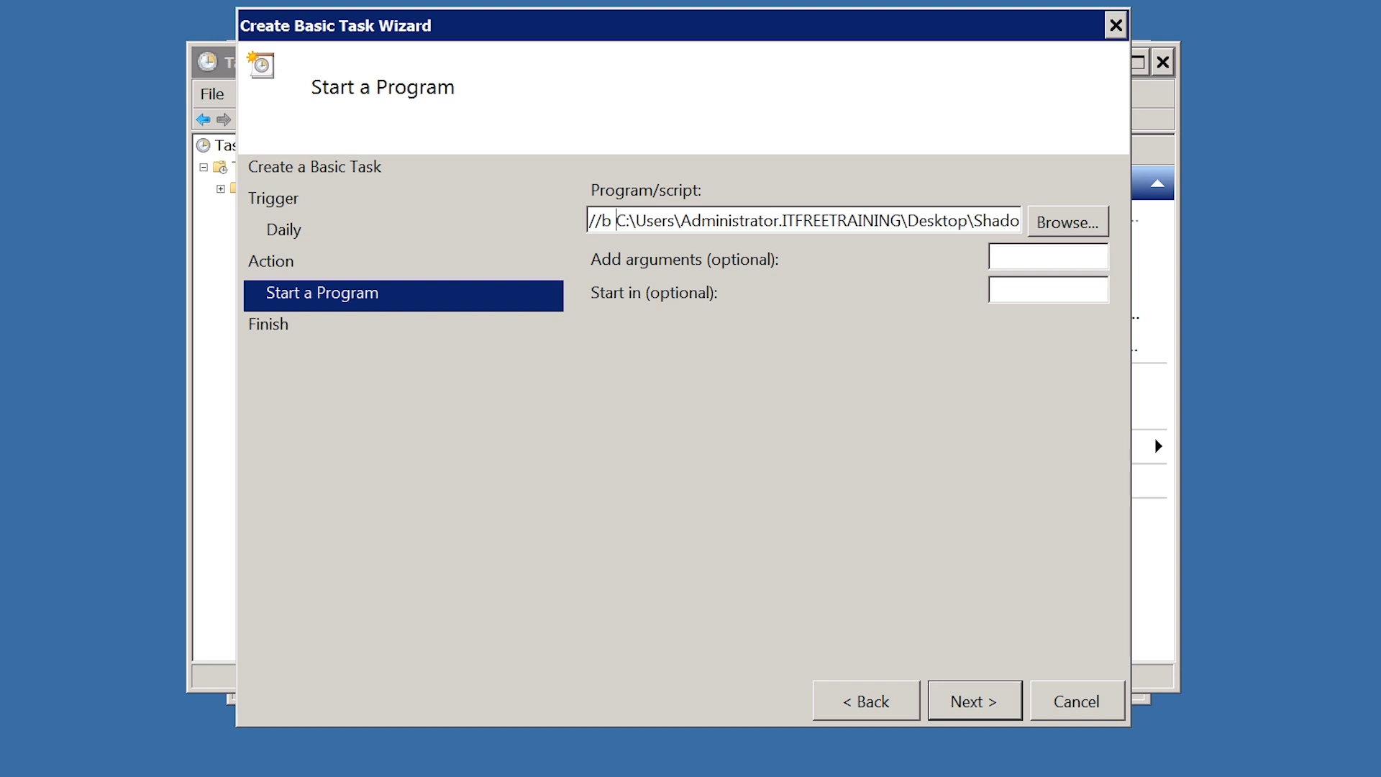
# - Move //b and the script path into the task's arguments, with cscript as the program, and finish creating the task
pyautogui.hotkey('shift', 'End')
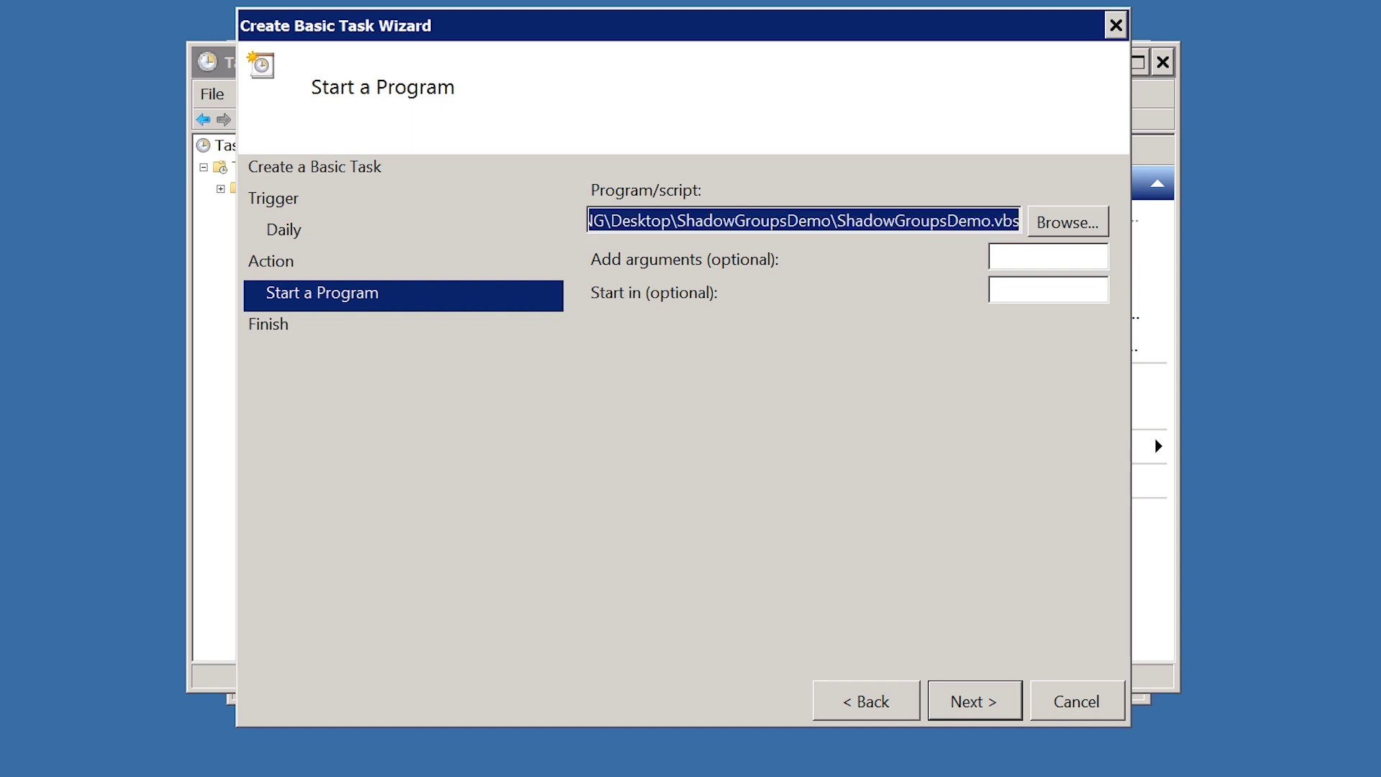
pyautogui.press('Delete')
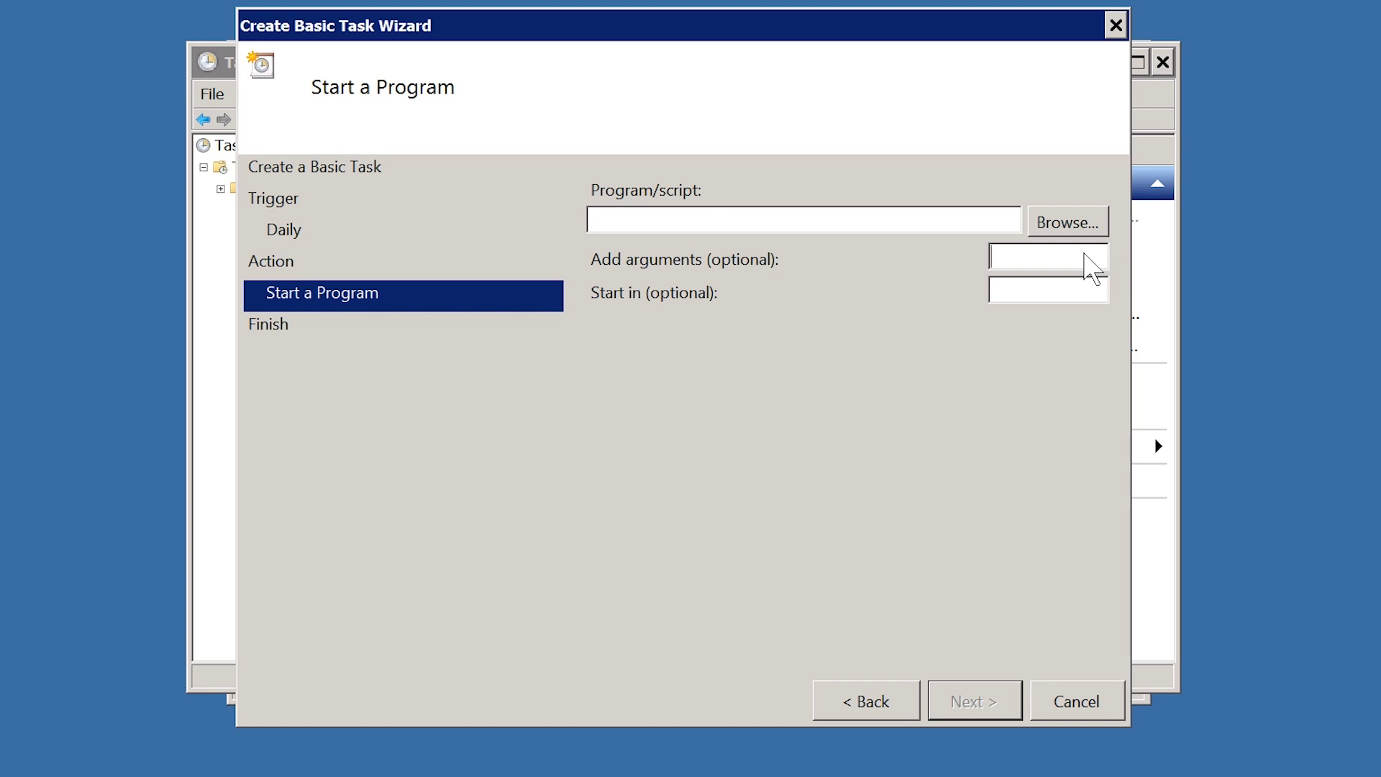
pyautogui.hotkey('ctrl', 'v')
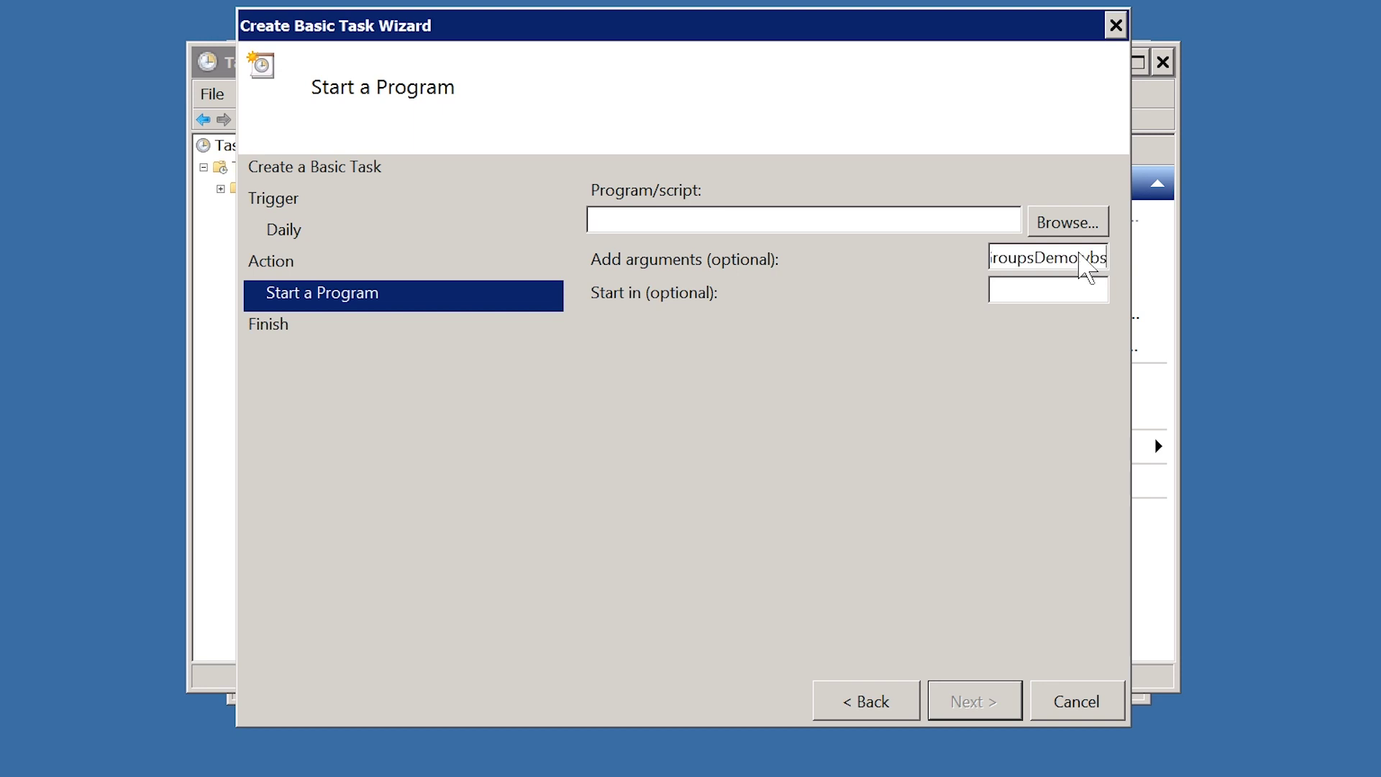
pyautogui.click(861, 221)
pyautogui.write('cscript')
pyautogui.click(1001, 692)
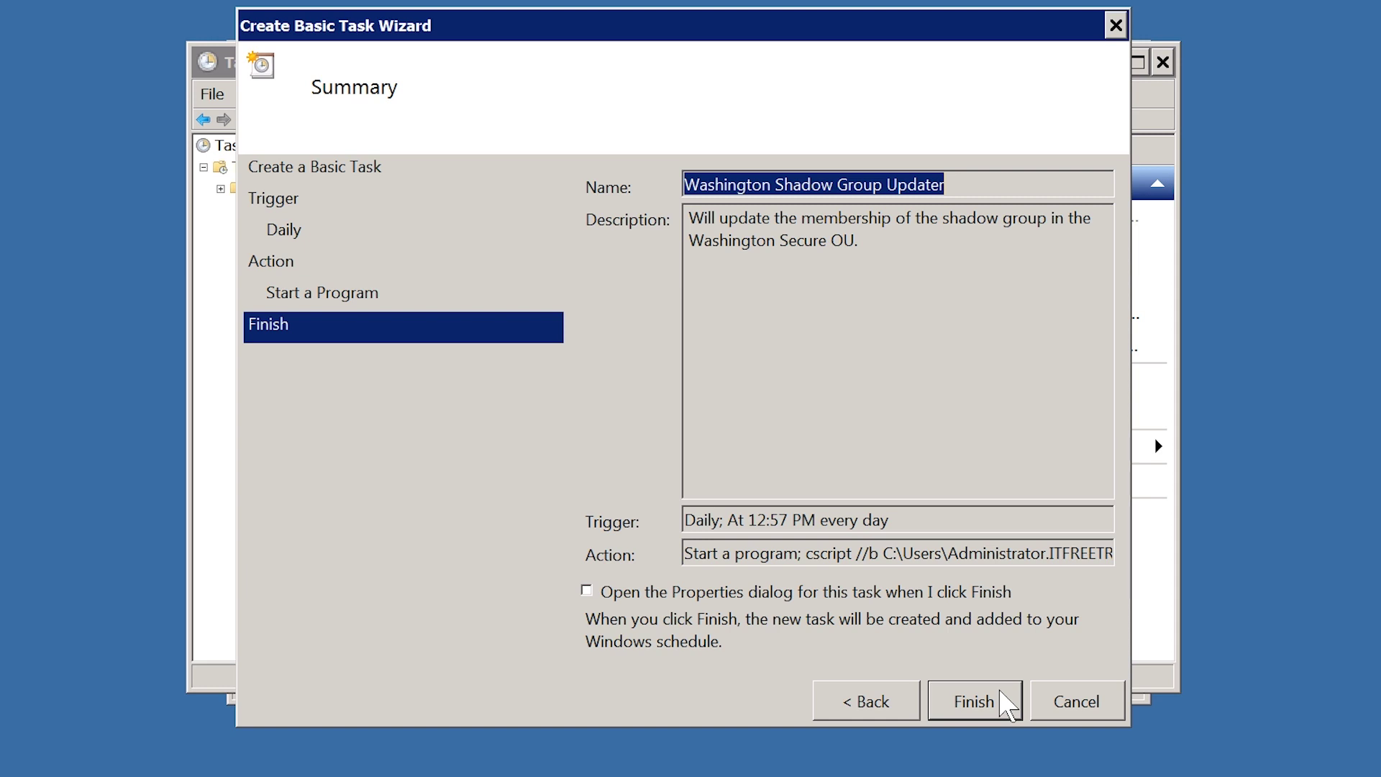
pyautogui.click(1006, 702)
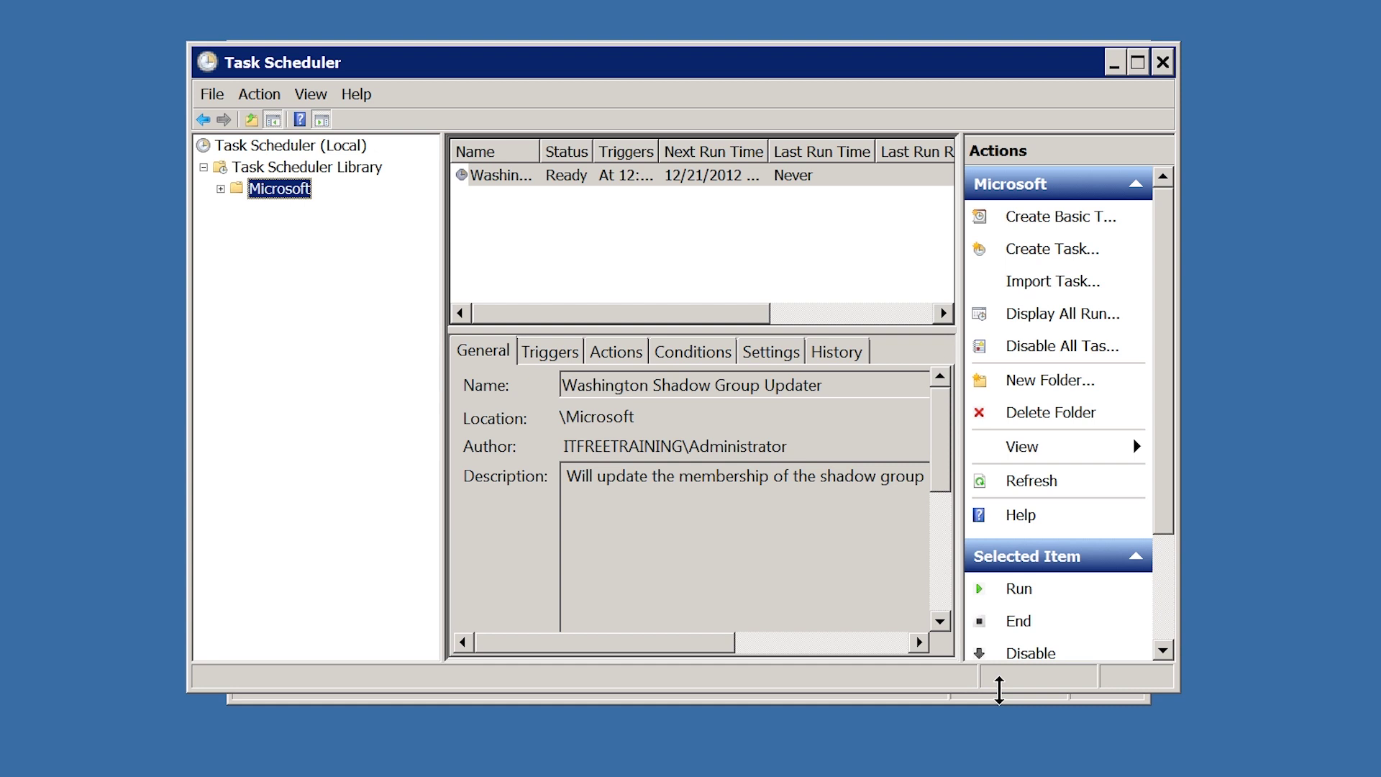
# - Widen the Name column of the task list and run the Washington Shadow Group Updater task
pyautogui.moveTo(541, 145); pyautogui.dragTo(662, 147)
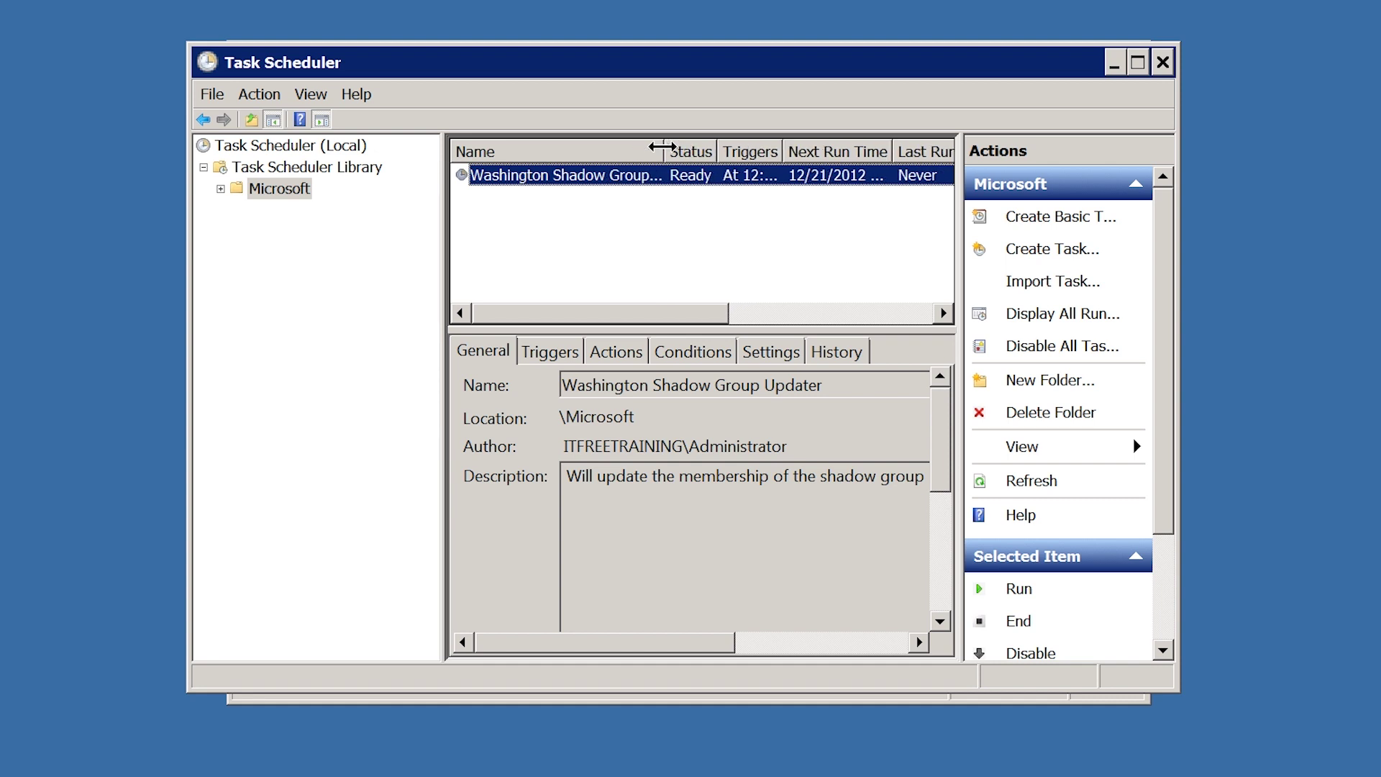
pyautogui.rightClick(587, 180)
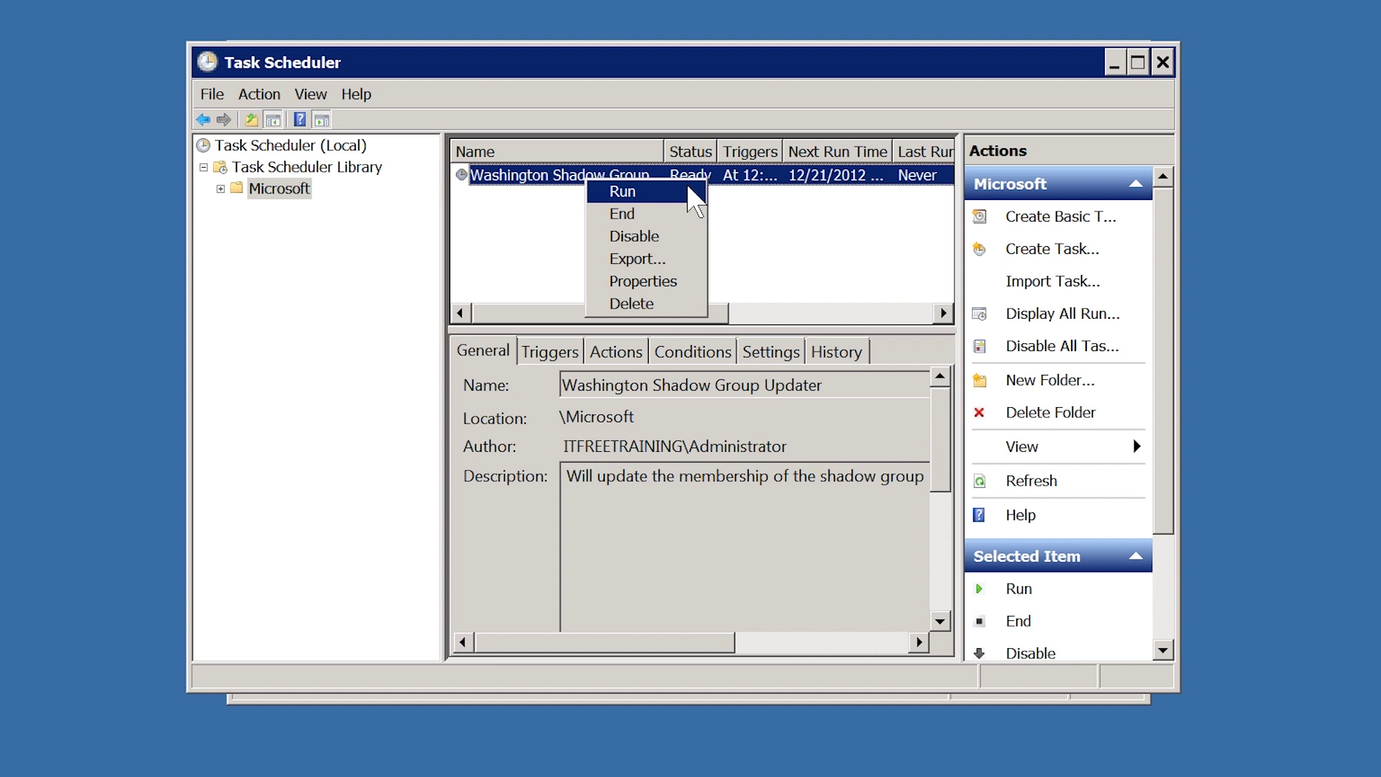
pyautogui.click(695, 202)
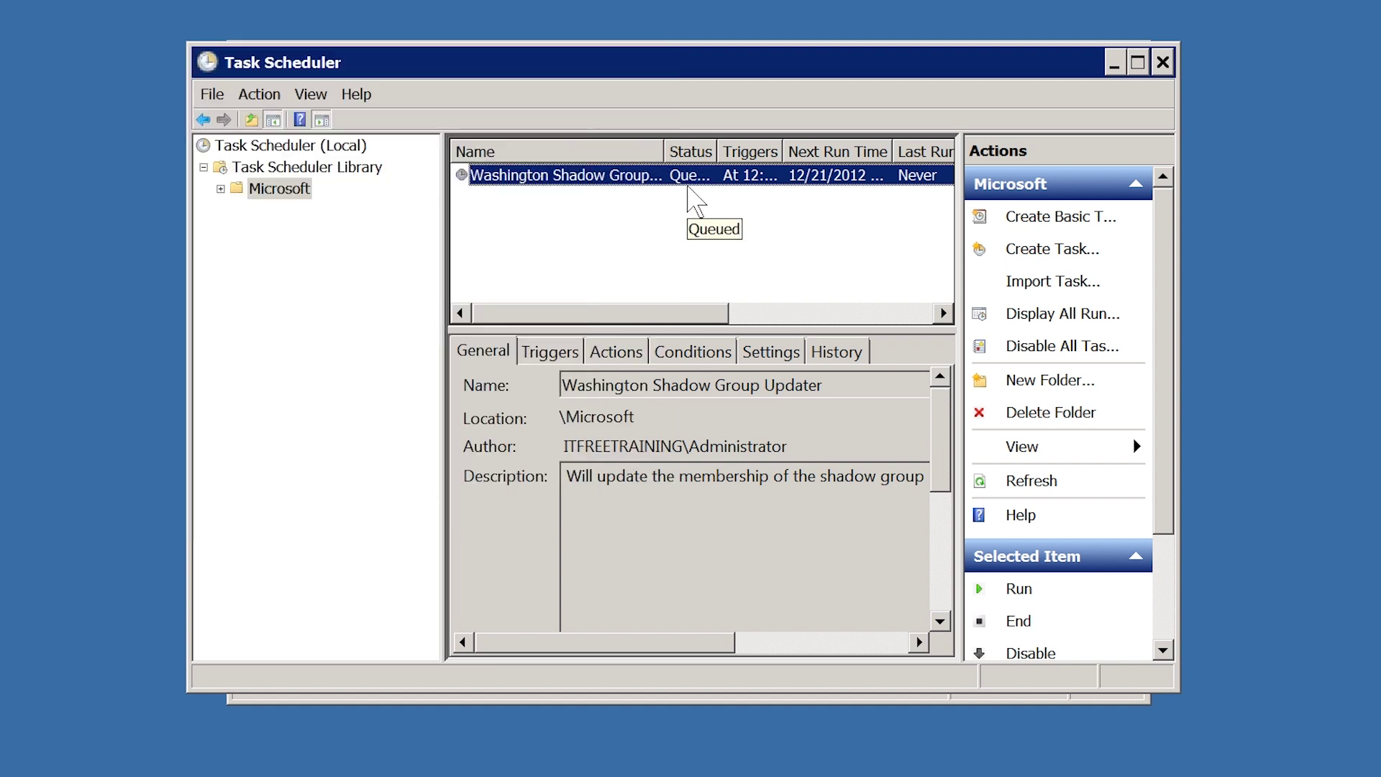
# - Switch to Active Directory Users and Computers, examine the members of SecureShadowGroup, and close its properties without changes
pyautogui.click(472, 699)
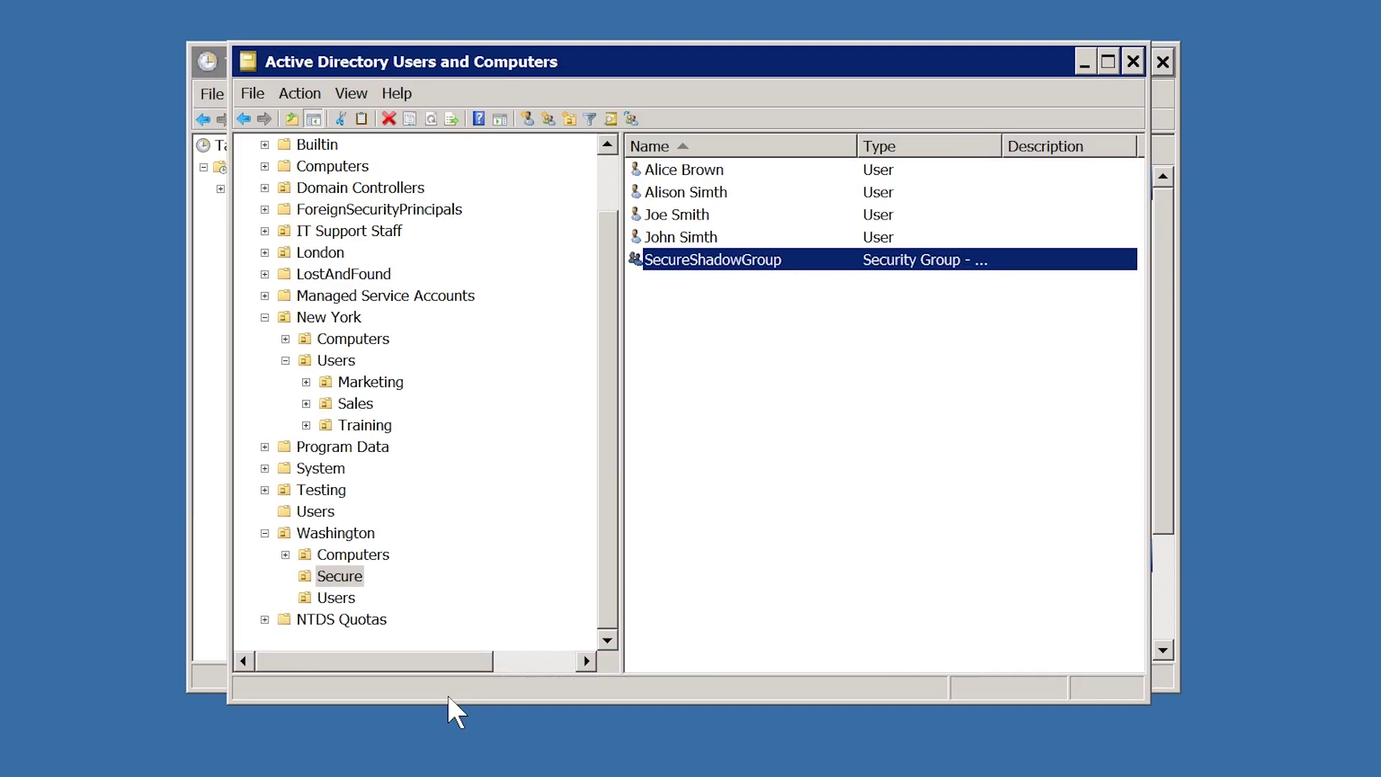
pyautogui.rightClick(701, 271)
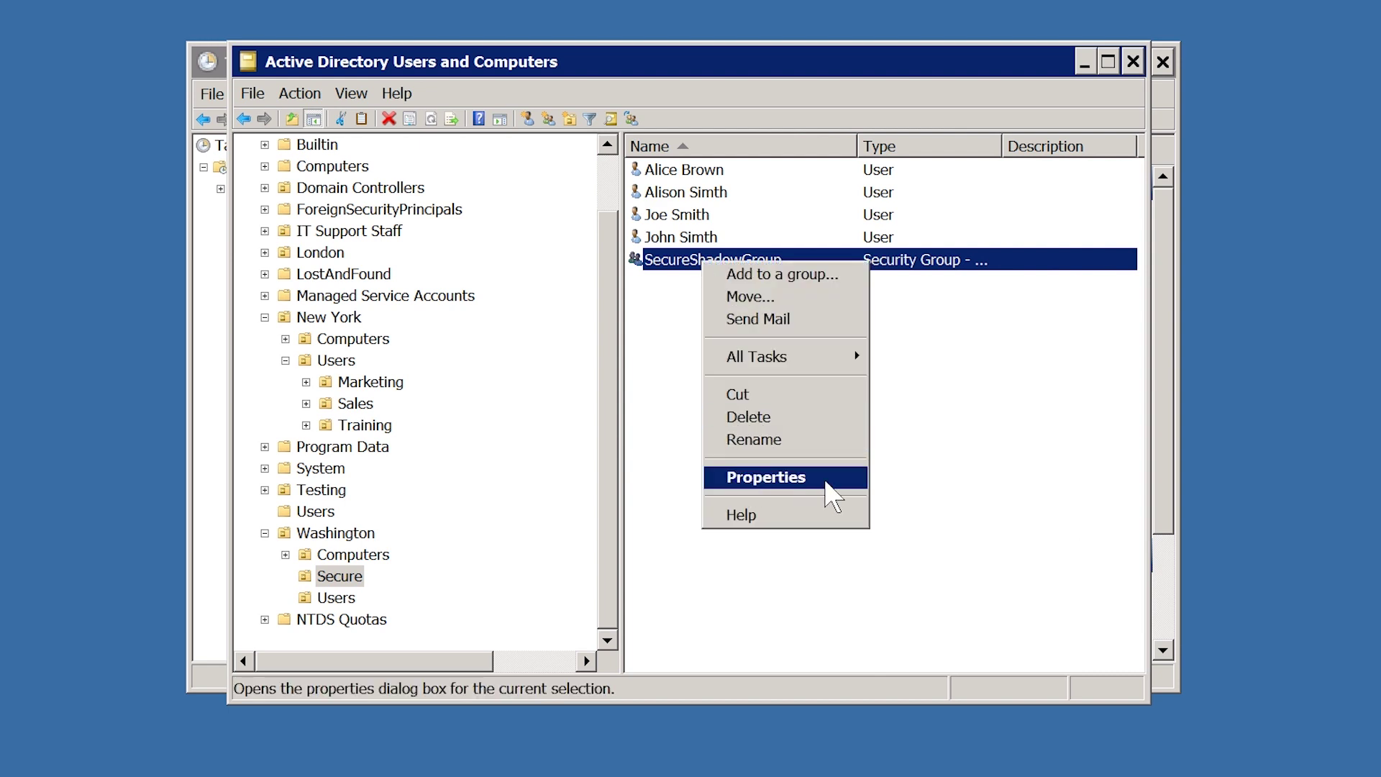
pyautogui.click(748, 477)
pyautogui.click(627, 137)
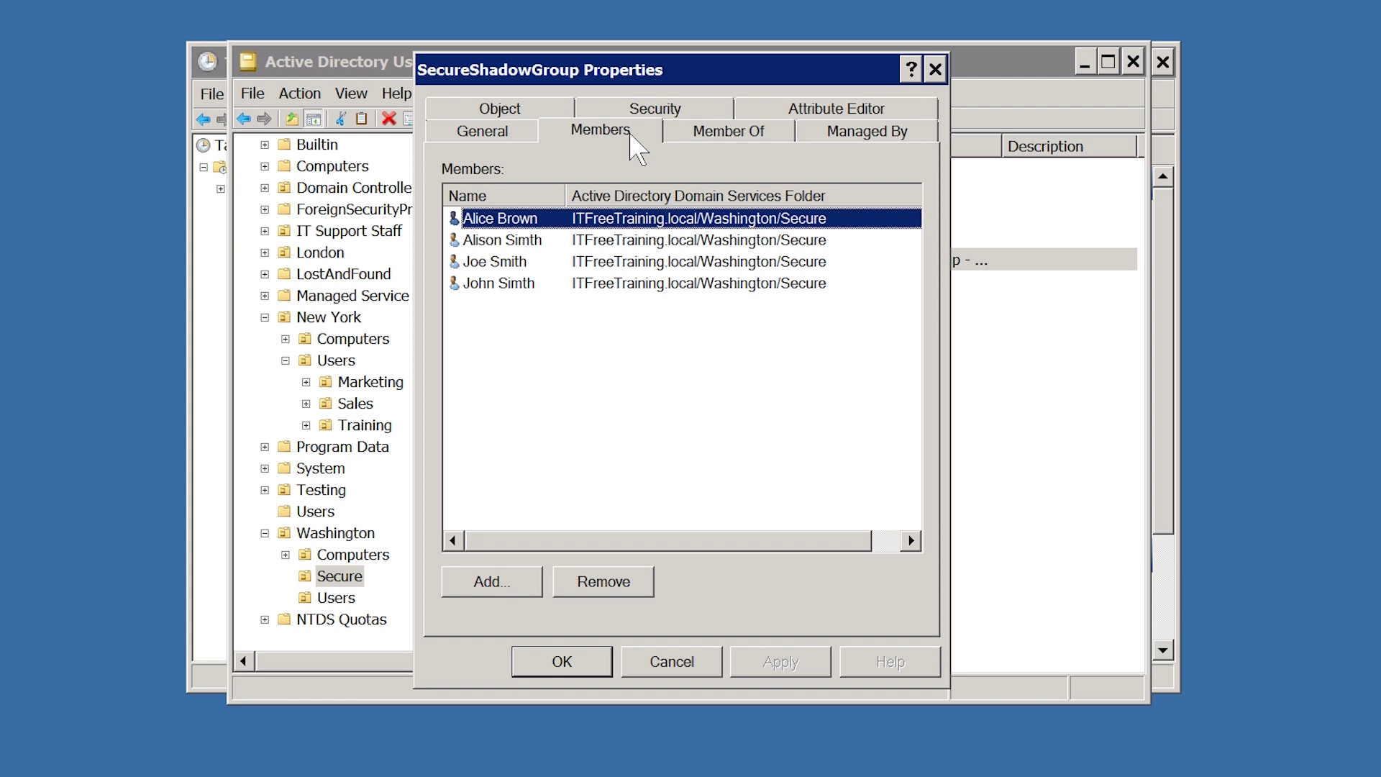
pyautogui.click(689, 660)
pyautogui.click(715, 555)
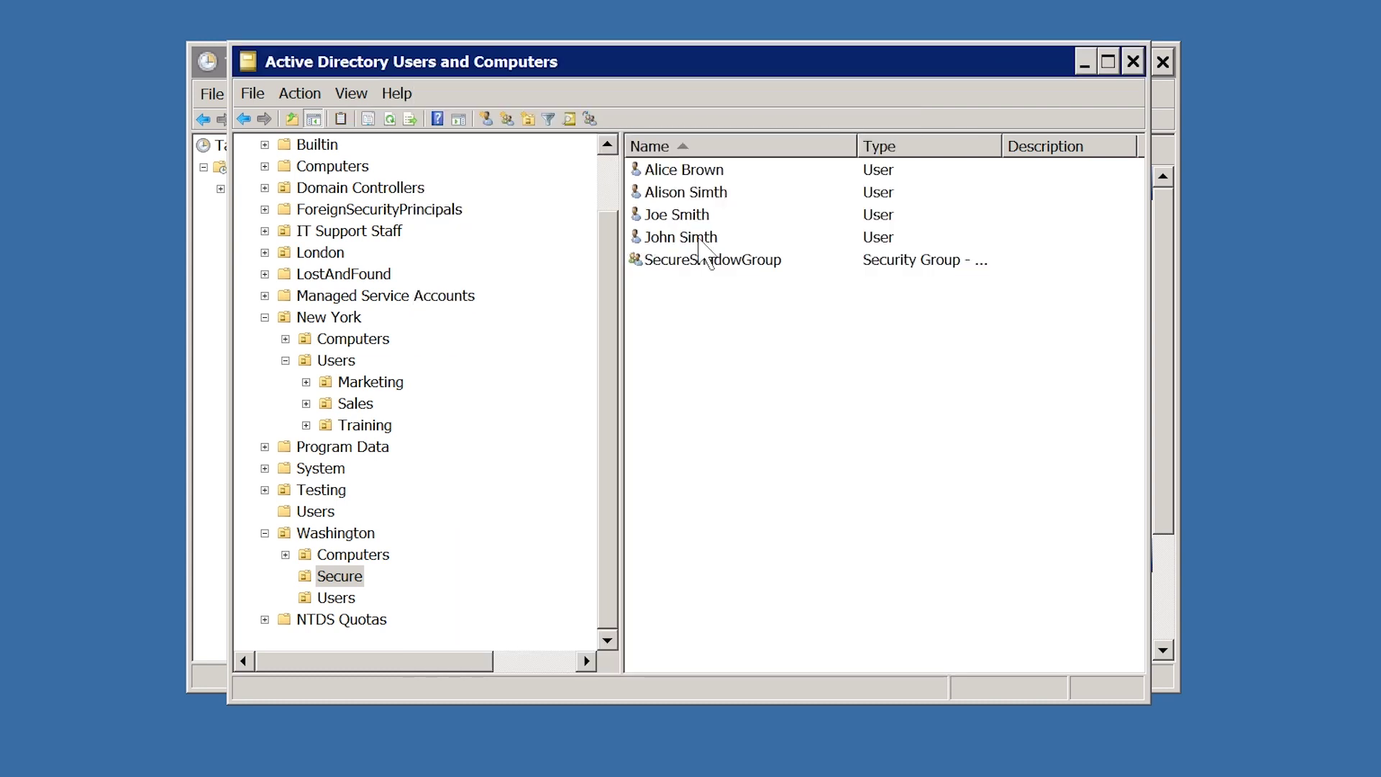
# - Delete the third user account listed in the Washington Secure OU
pyautogui.click(702, 216)
pyautogui.press('Delete')
pyautogui.click(789, 498)
# - Switch to Task Scheduler and run the Washington Shadow Group Updater task again
pyautogui.click(466, 773)
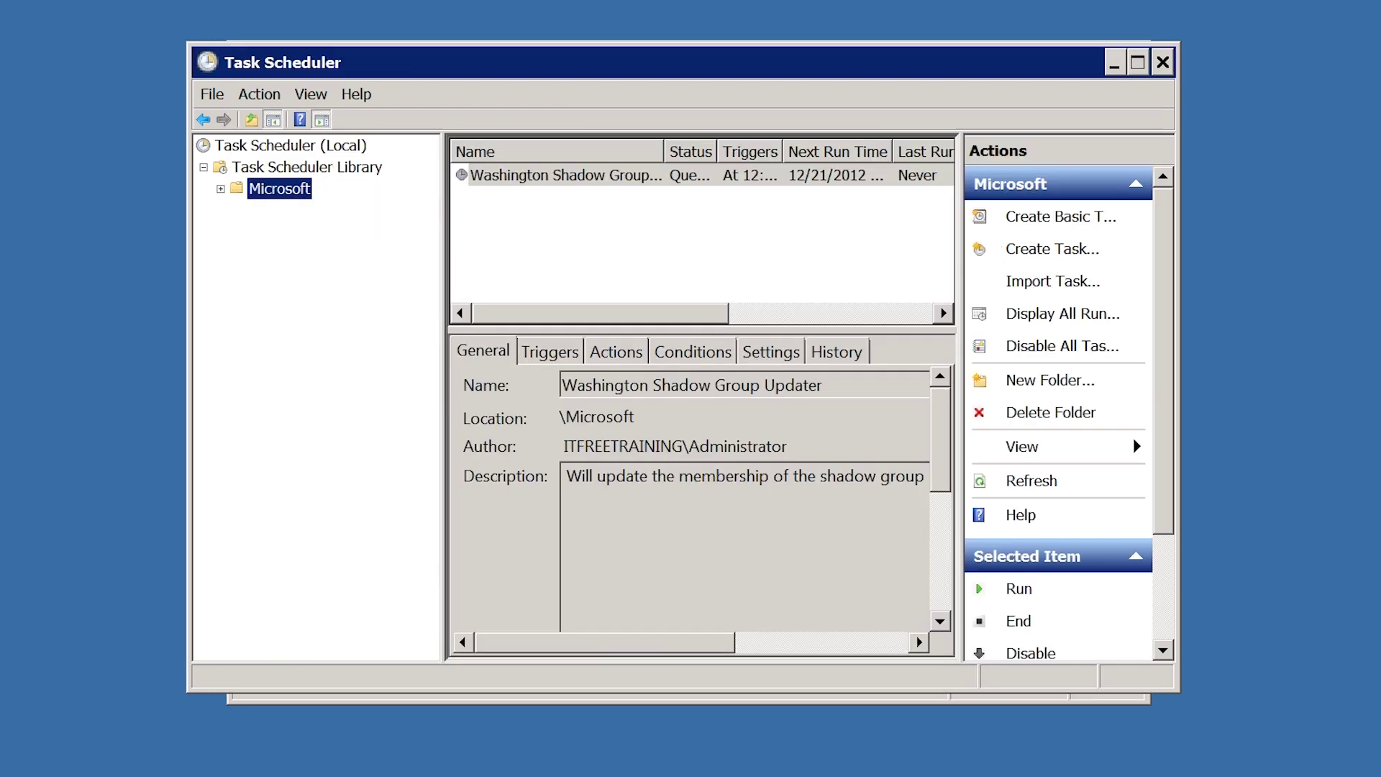
pyautogui.rightClick(594, 178)
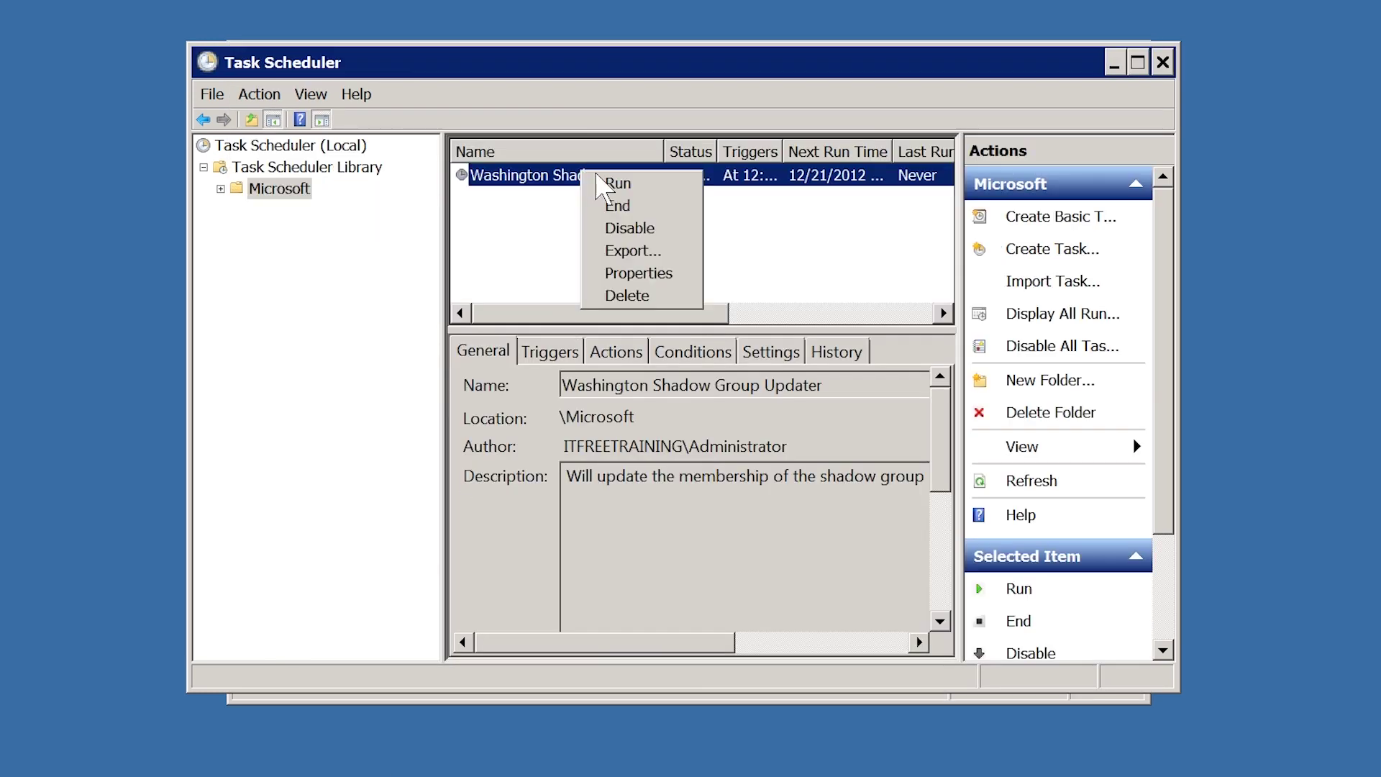
pyautogui.click(664, 185)
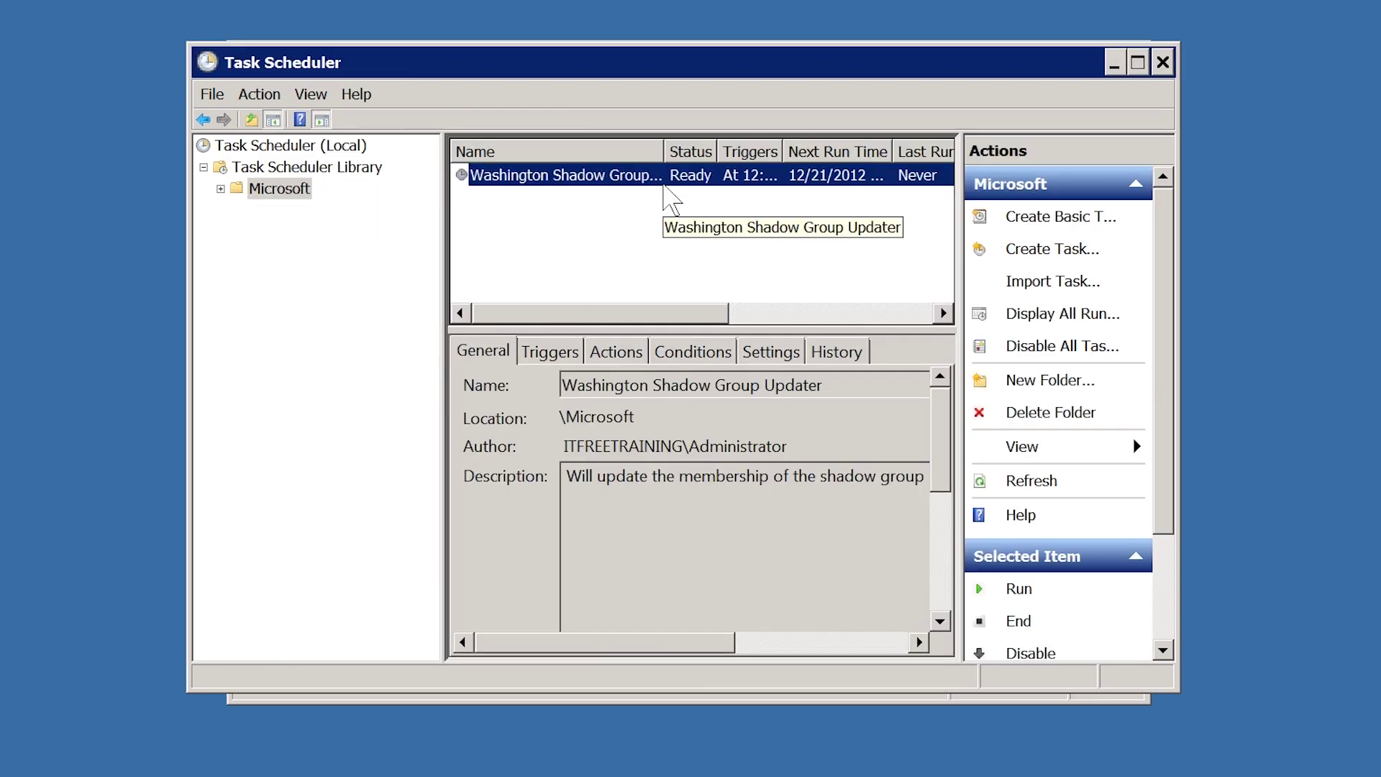
# - Minimise Task Scheduler and examine the member list of SecureShadowGroup after the task run
pyautogui.click(1111, 64)
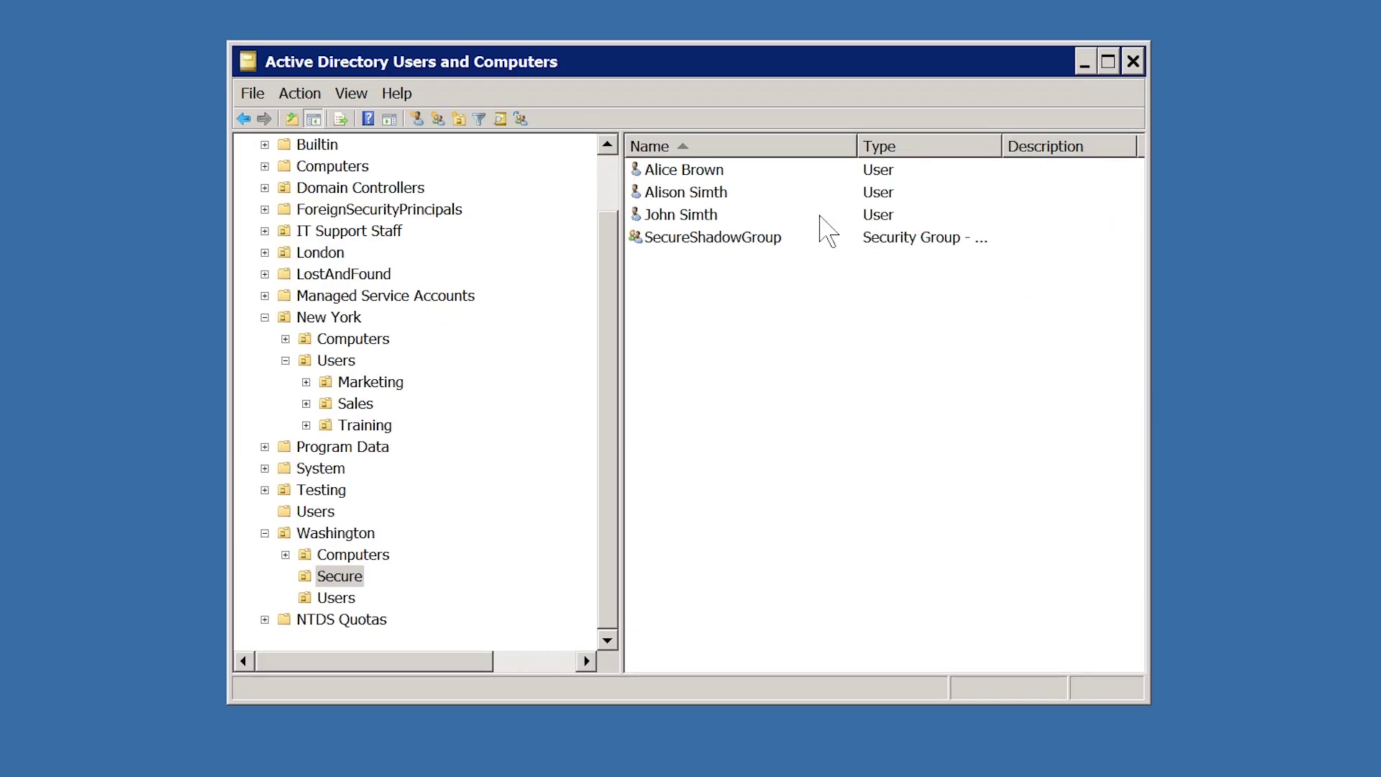
pyautogui.rightClick(705, 236)
pyautogui.click(769, 447)
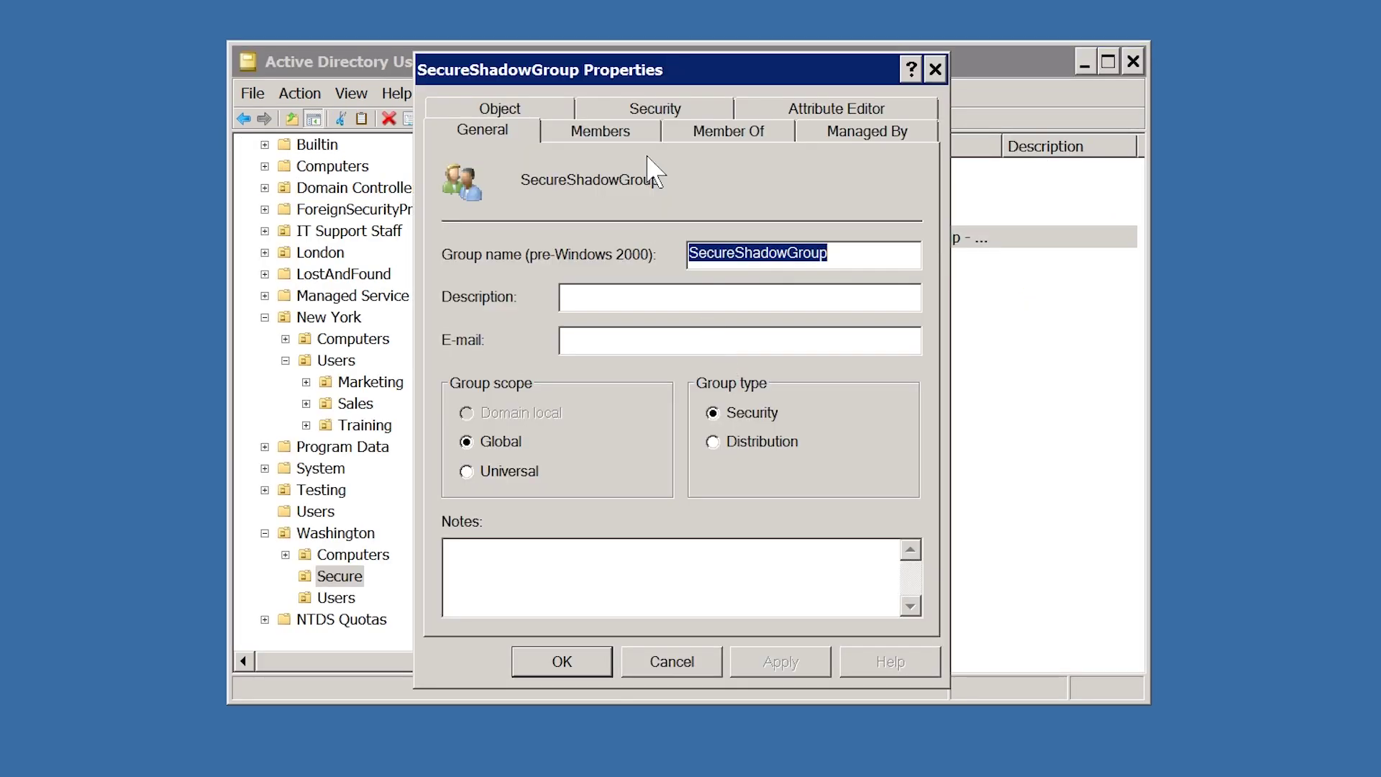
pyautogui.click(642, 134)
pyautogui.press('Tab')
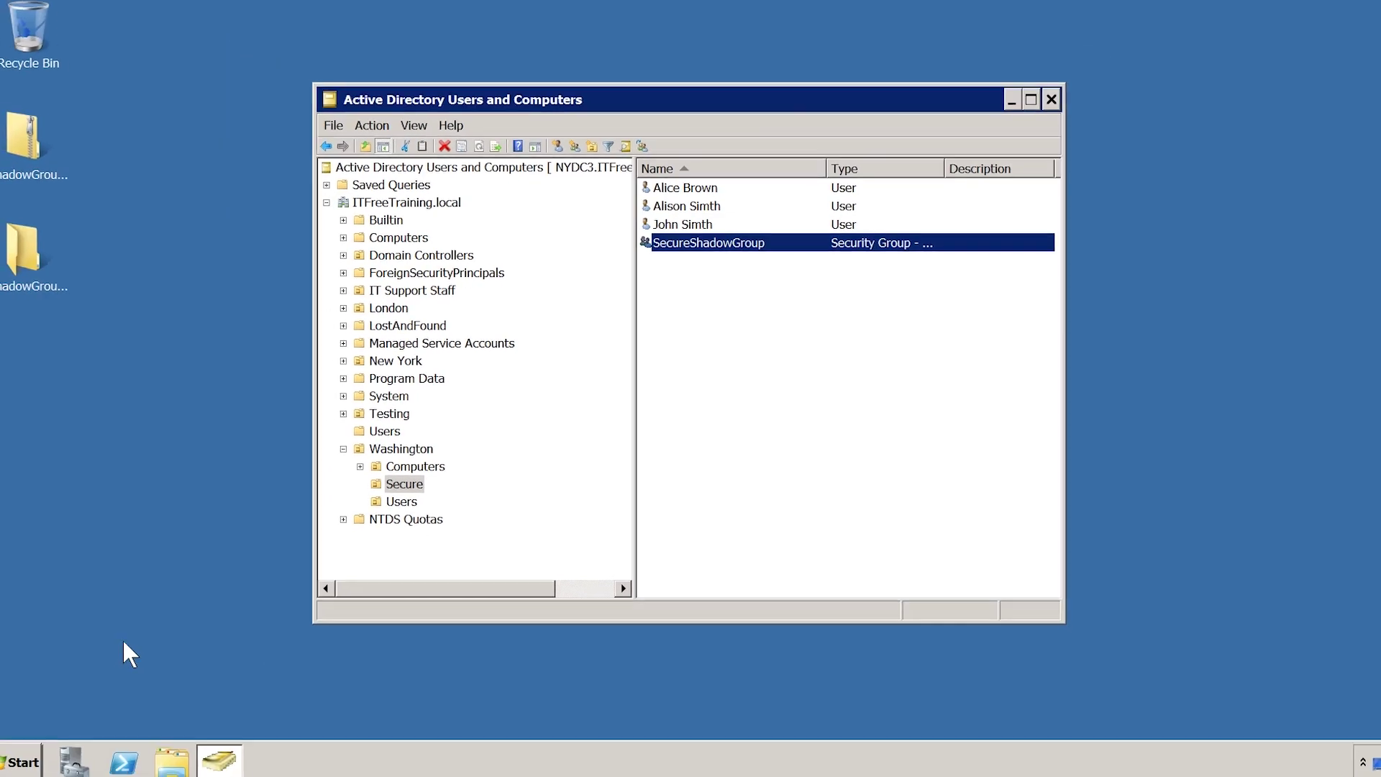
# - Open ADSI Edit and select the Password Settings Container under CN=System in the ITFreeTraining.local domain
pyautogui.click(22, 763)
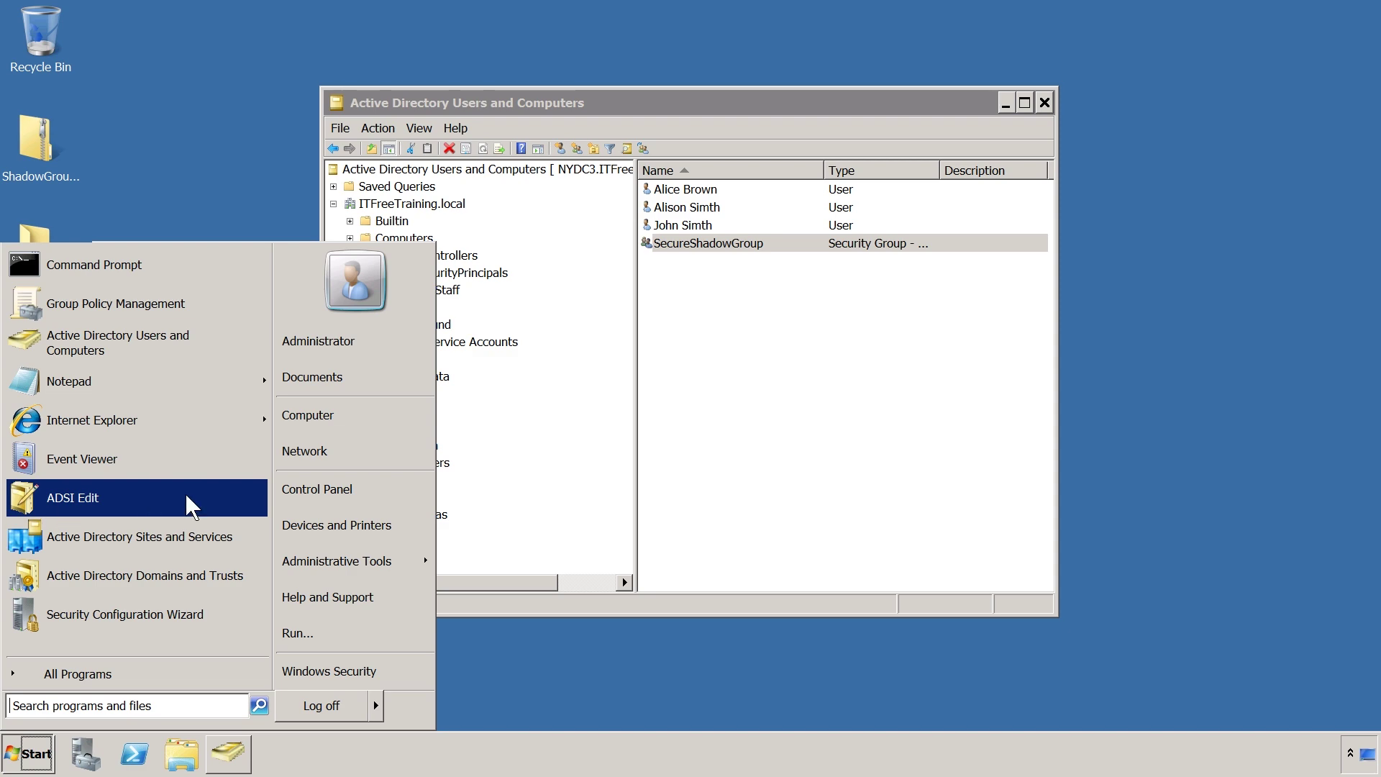
pyautogui.click(187, 497)
pyautogui.click(285, 170)
pyautogui.click(315, 187)
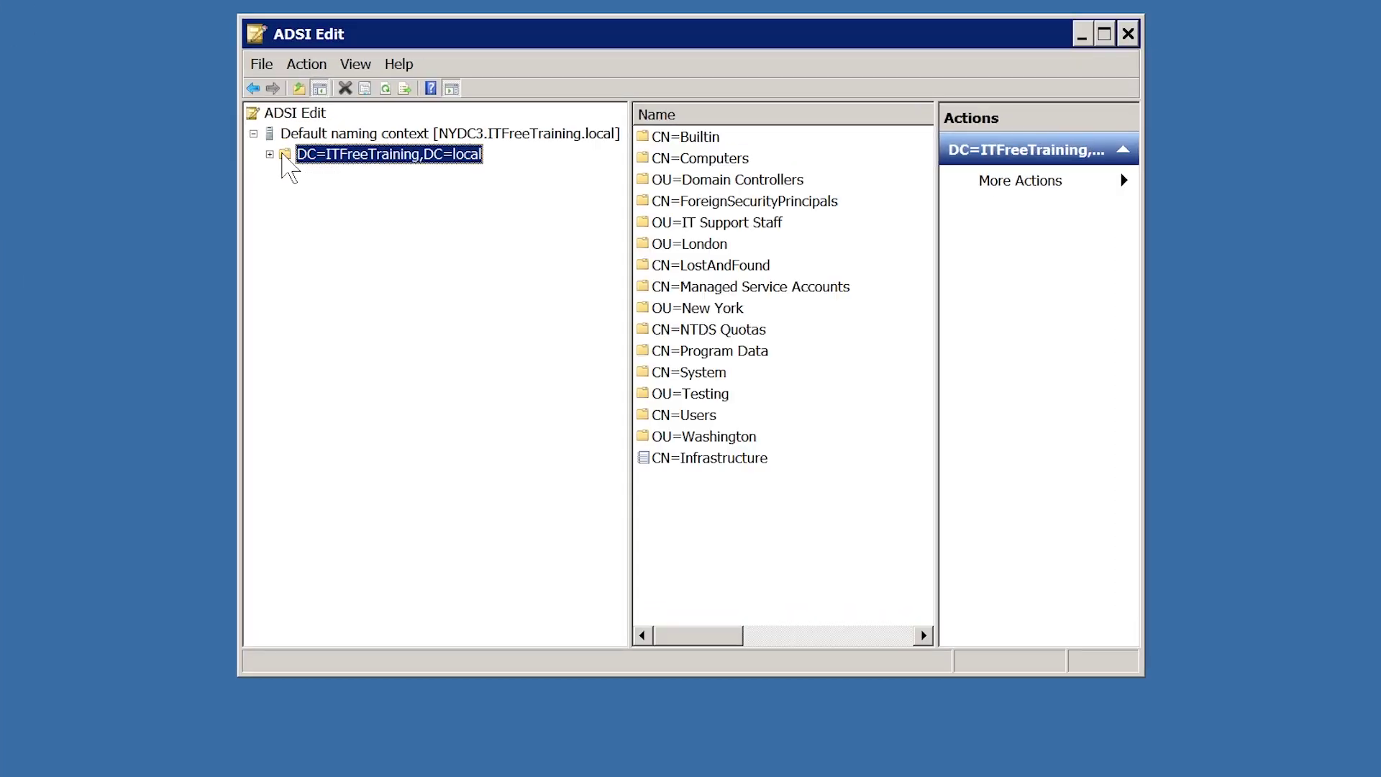
pyautogui.doubleClick(284, 155)
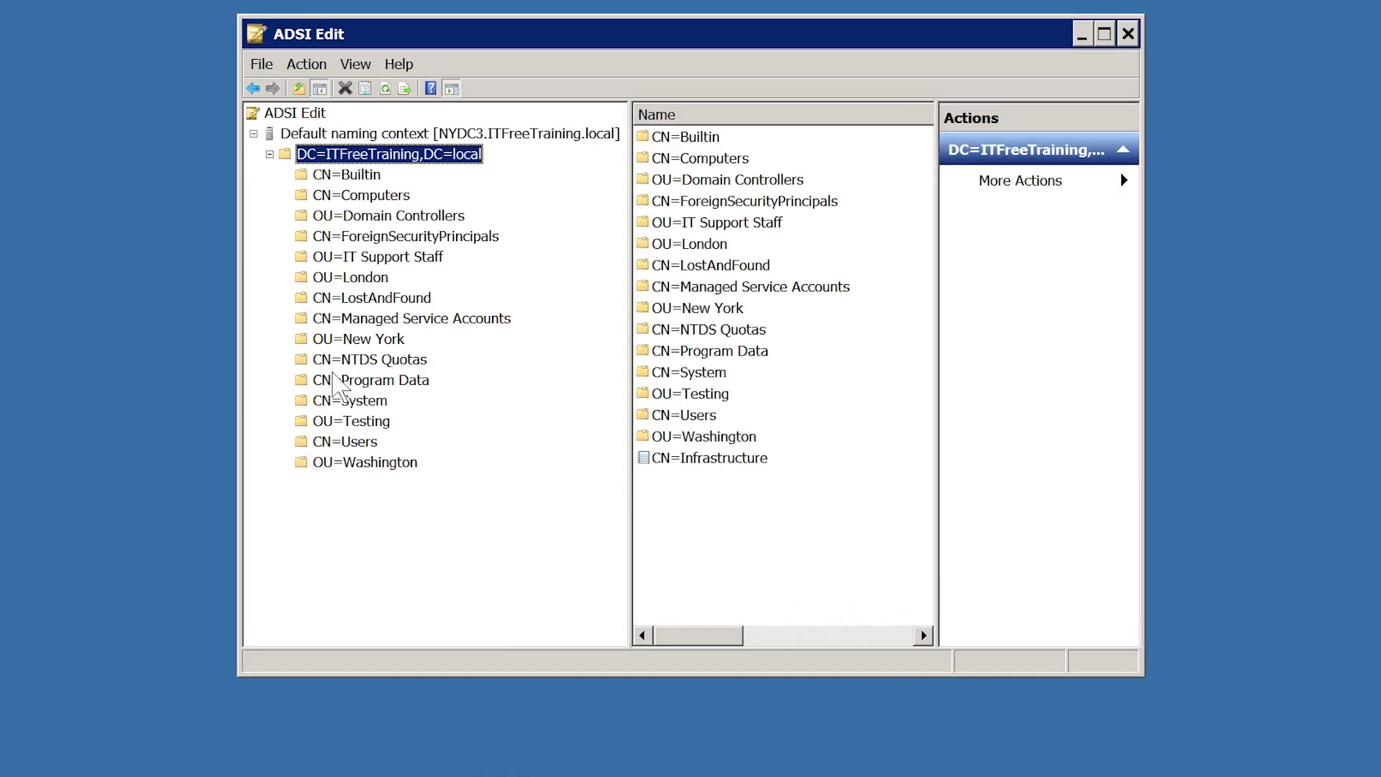
pyautogui.doubleClick(342, 400)
pyautogui.scroll(-4, 341, 400)
pyautogui.click(362, 423)
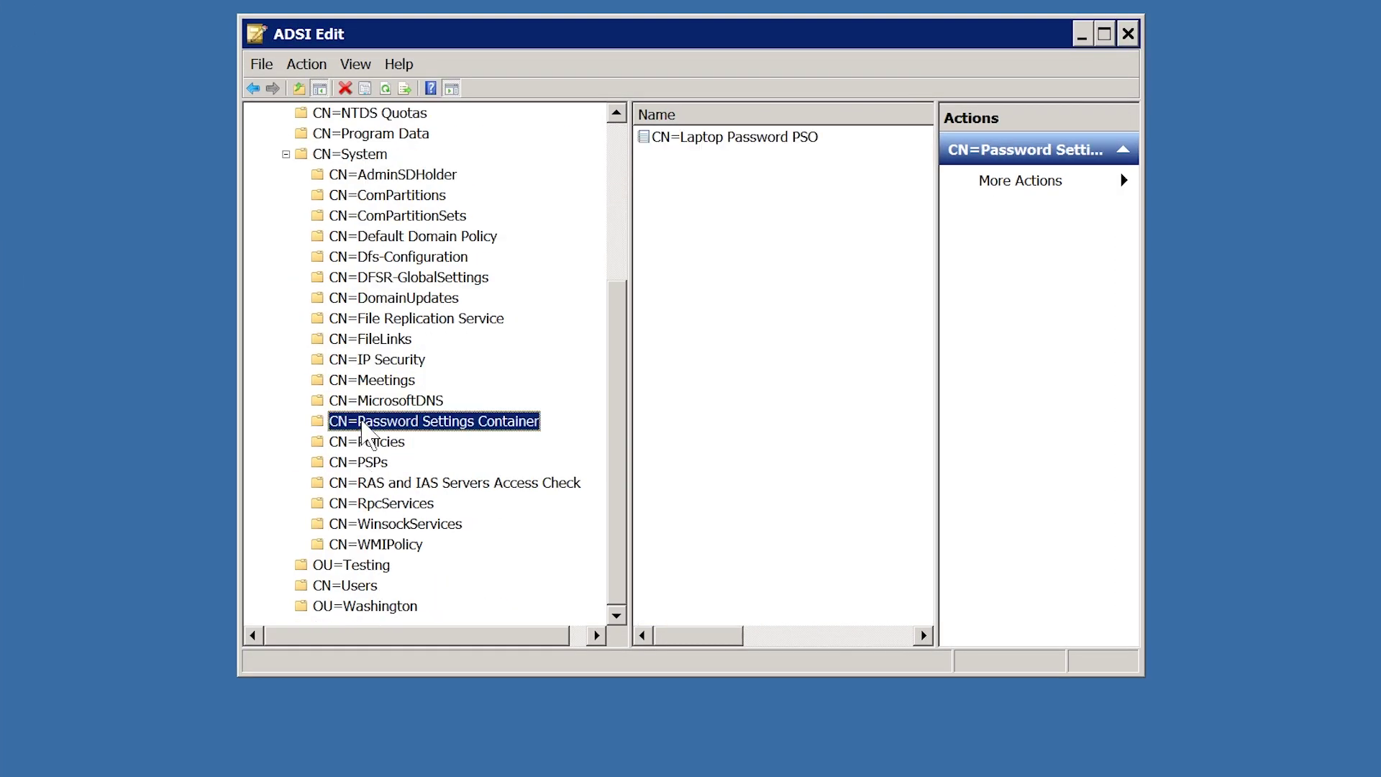
# - Start a new msDS-PasswordSettings object in the Password Settings Container with the common name Secure OU PSO
pyautogui.rightClick(361, 423)
pyautogui.moveTo(401, 489)
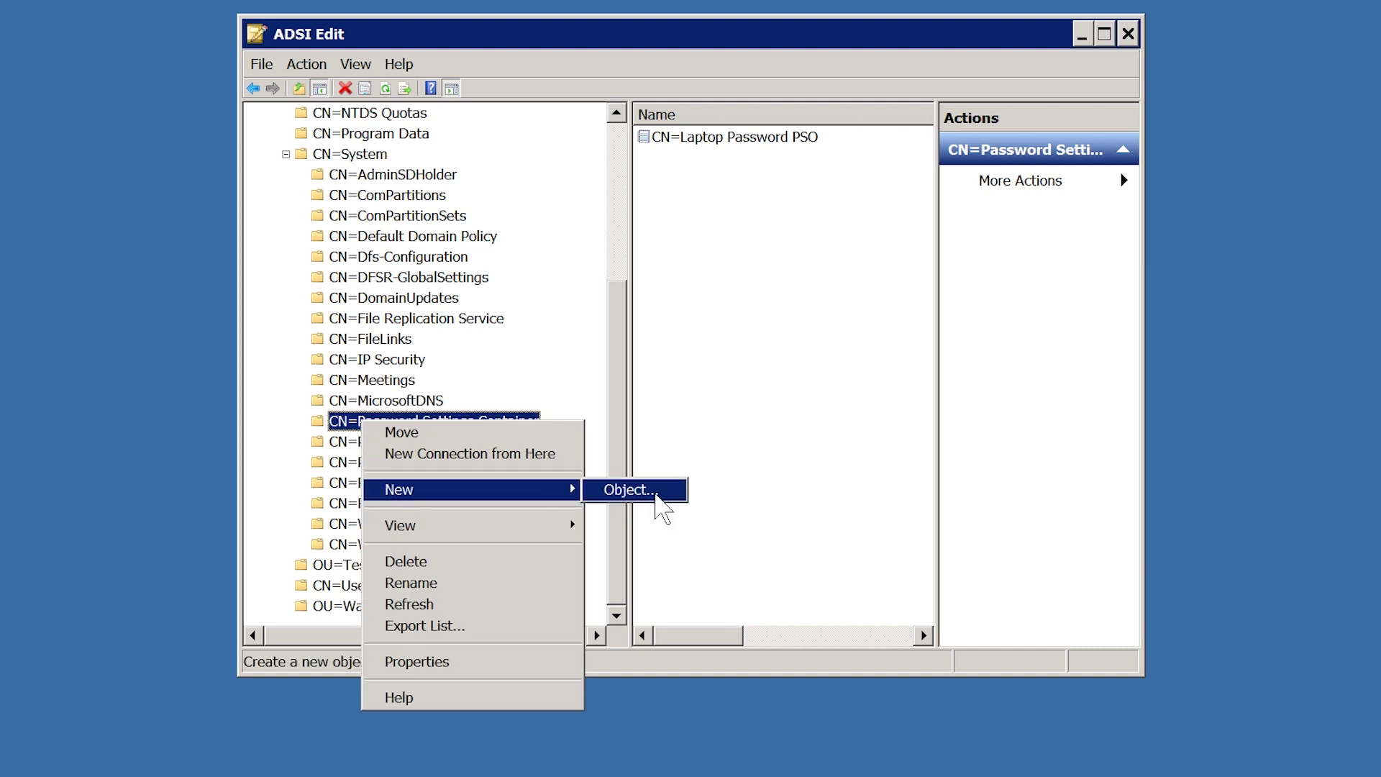
pyautogui.click(654, 493)
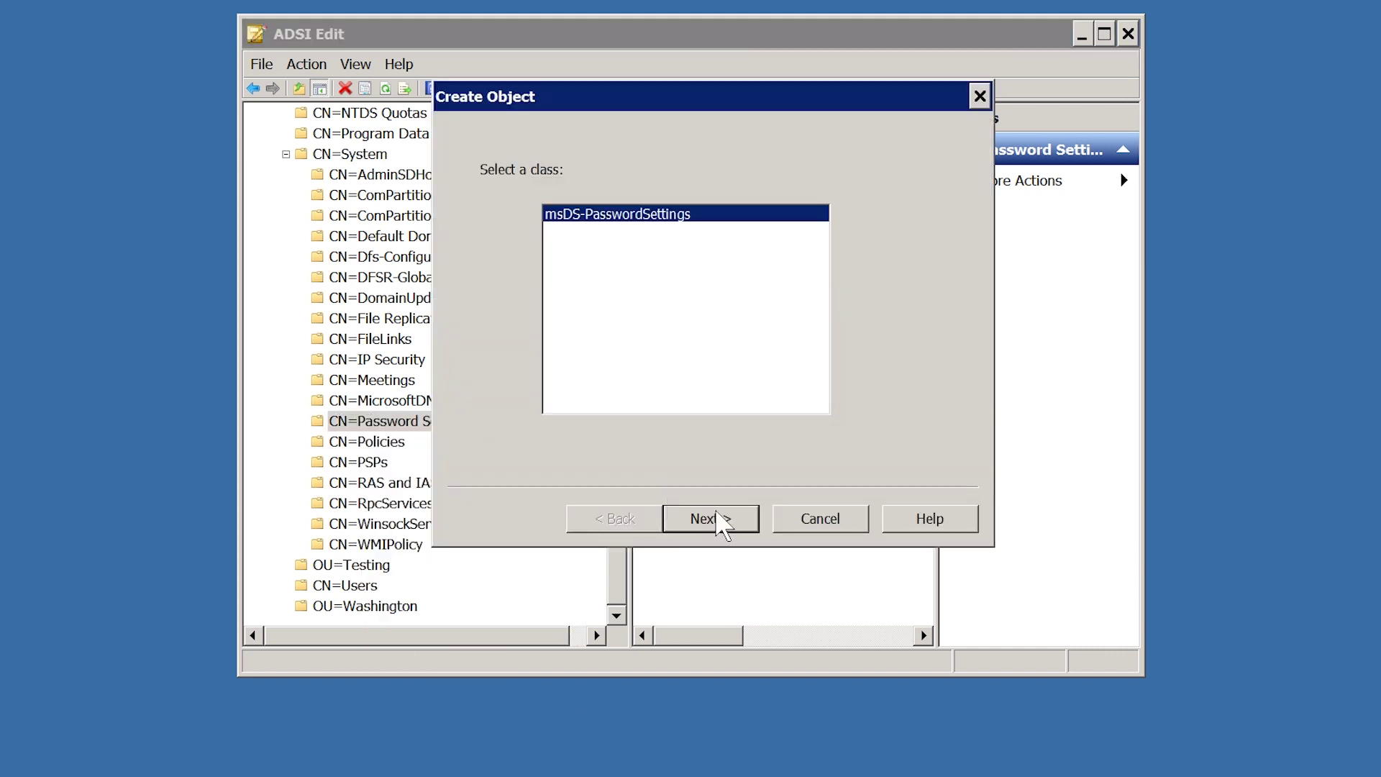
pyautogui.click(735, 519)
pyautogui.write('Secure OU PSO')
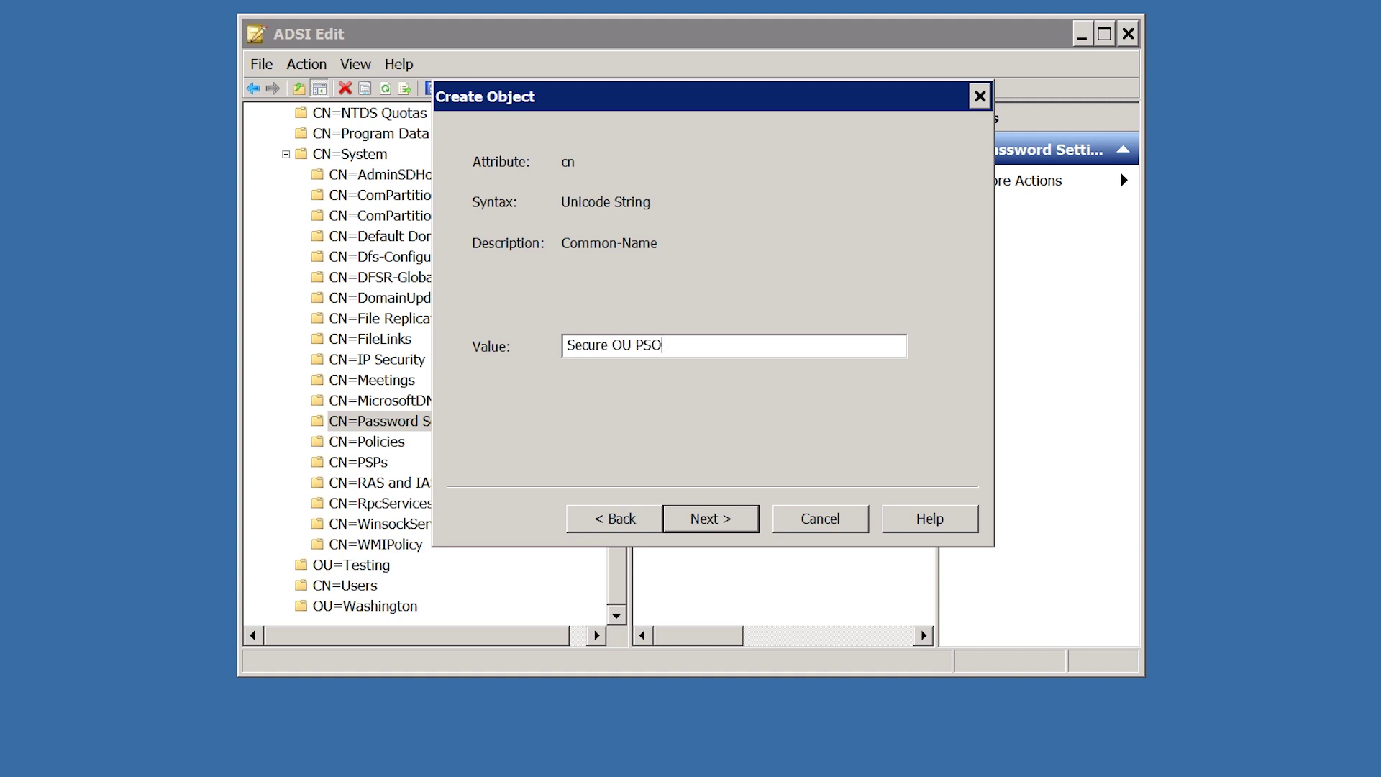
pyautogui.click(735, 519)
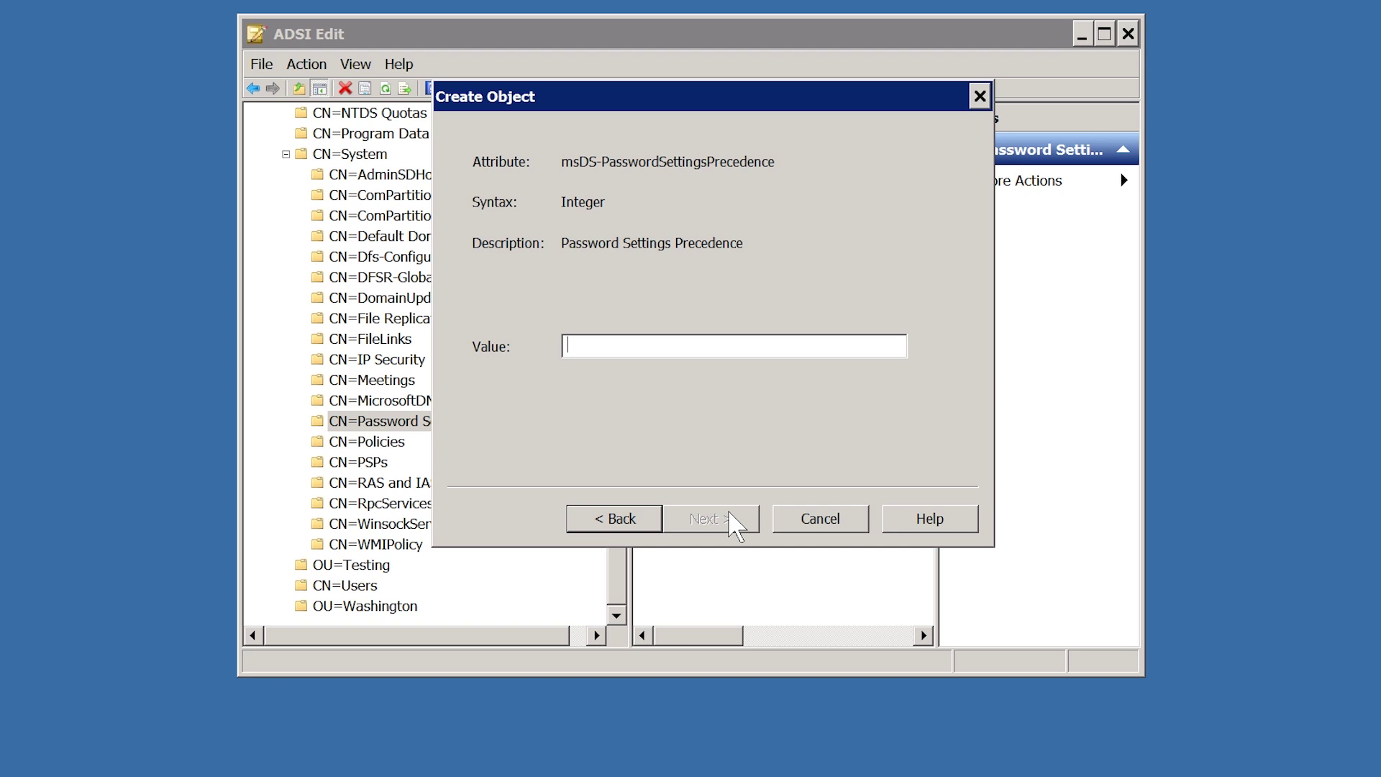
# - Set the password settings precedence to 1, reversible encryption to False and the password history length to 60
pyautogui.write('1')
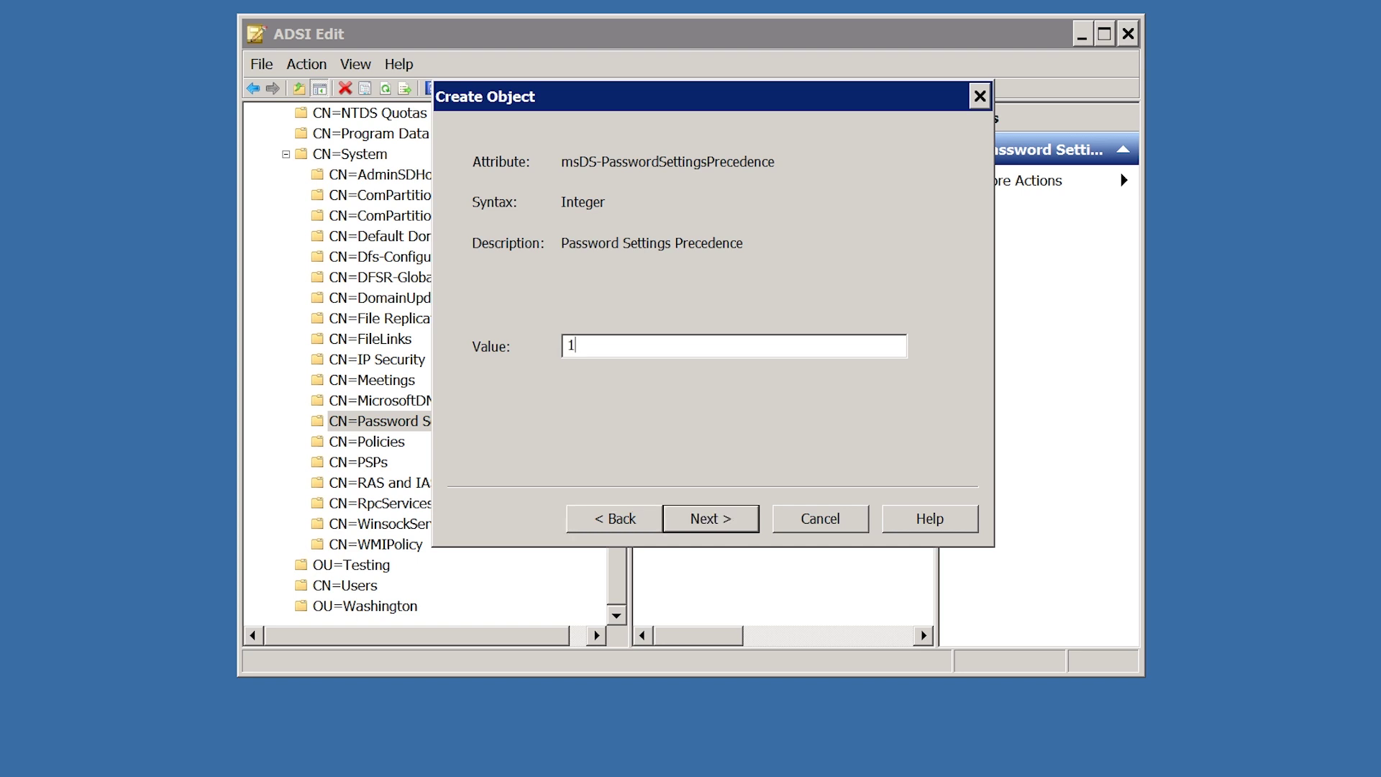
pyautogui.click(731, 512)
pyautogui.write('False')
pyautogui.click(731, 512)
pyautogui.write('60')
pyautogui.click(731, 513)
# - Set password complexity to True, the minimum password length to 12 and the minimum password age to 10:00:00:00
pyautogui.write('True')
pyautogui.click(741, 523)
pyautogui.write('12')
pyautogui.press('Return')
pyautogui.write('10:00')
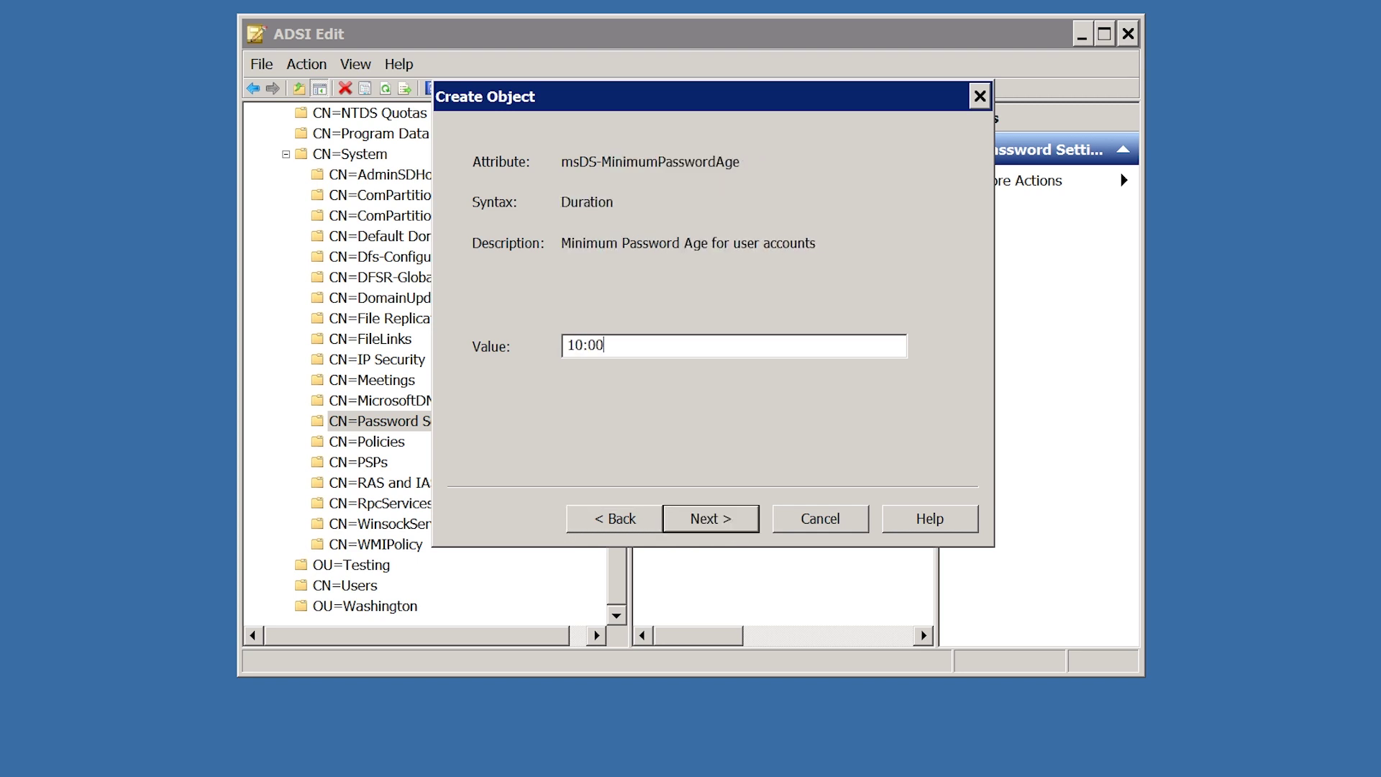
pyautogui.write(':00:00')
pyautogui.click(741, 520)
# - Set maximum password age 40:00:00:00, lockout threshold 5, lockout observation window 0:12:00:00 and lockout duration (never), and finish creating the object
pyautogui.write('42:00:00:00')
pyautogui.click(740, 521)
pyautogui.write('0:01:00:00')
pyautogui.click(740, 518)
pyautogui.write('(never)')
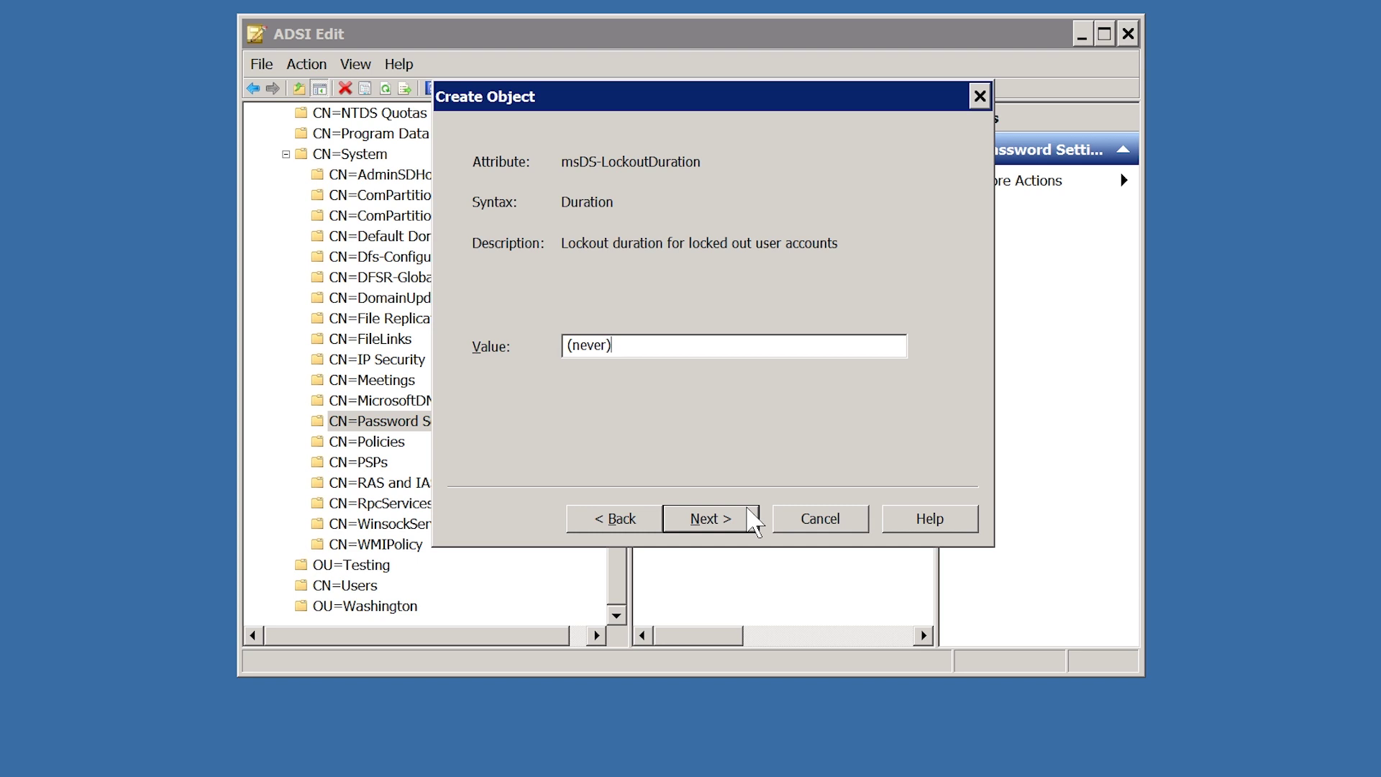
pyautogui.click(747, 510)
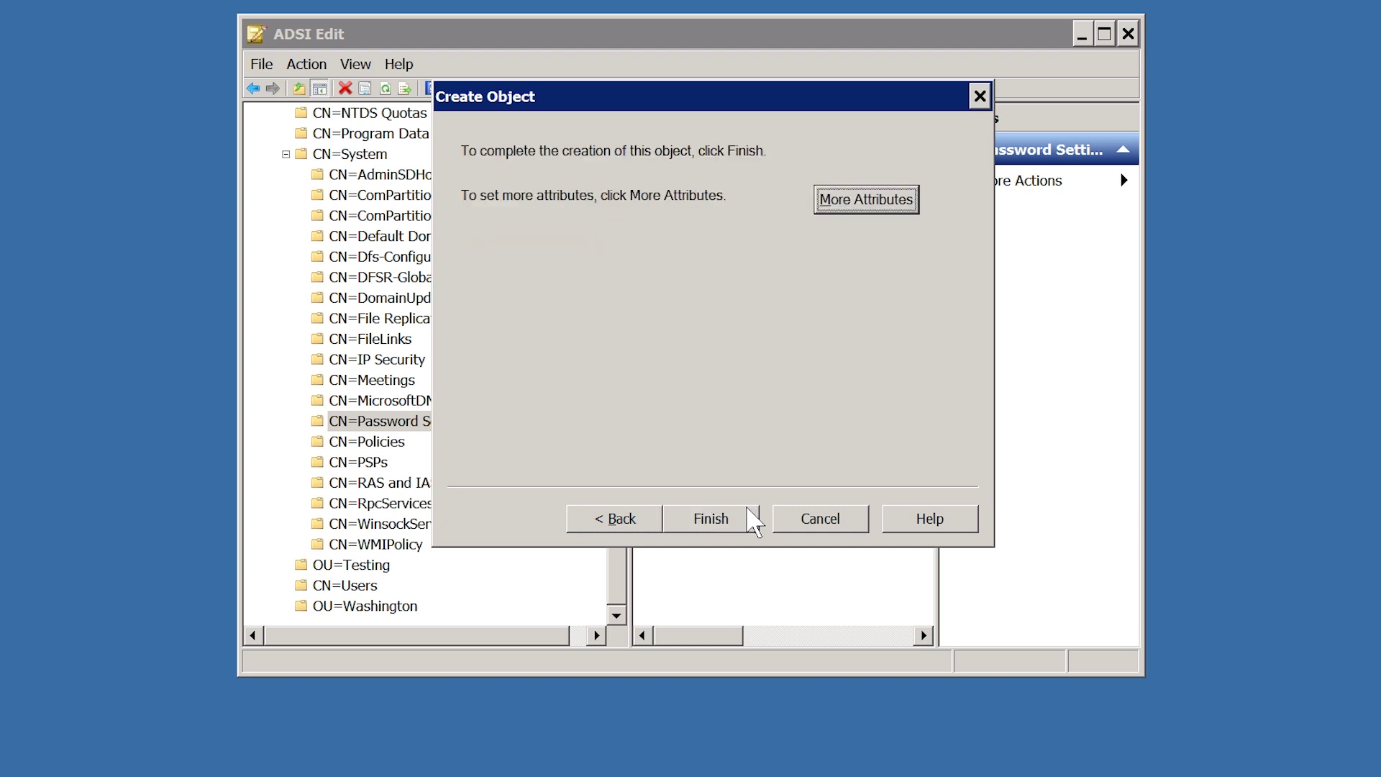
pyautogui.click(711, 519)
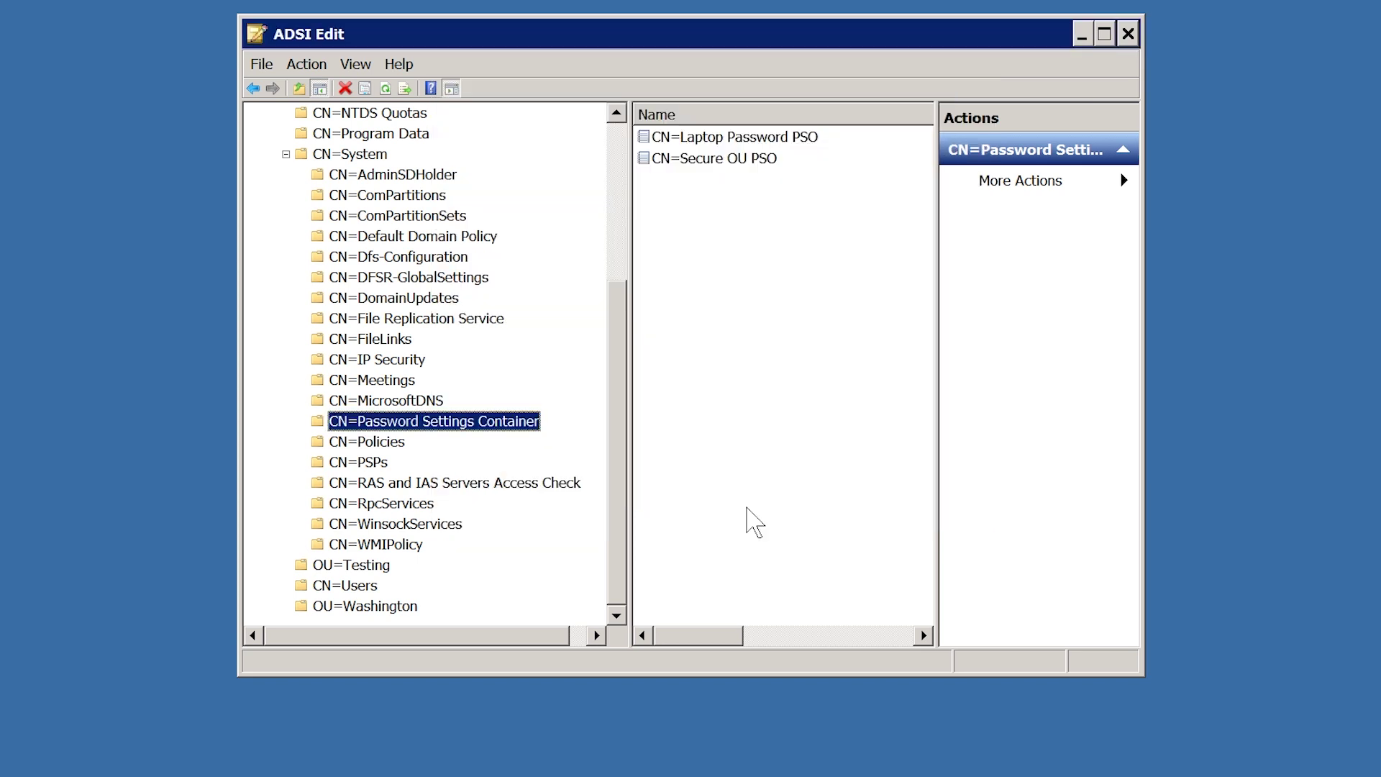
# - Open the properties of Secure OU PSO and locate its msDS-PSOAppliesTo attribute
pyautogui.click(709, 159)
pyautogui.doubleClick(711, 160)
pyautogui.click(644, 234)
pyautogui.press('m')
pyautogui.press('s')
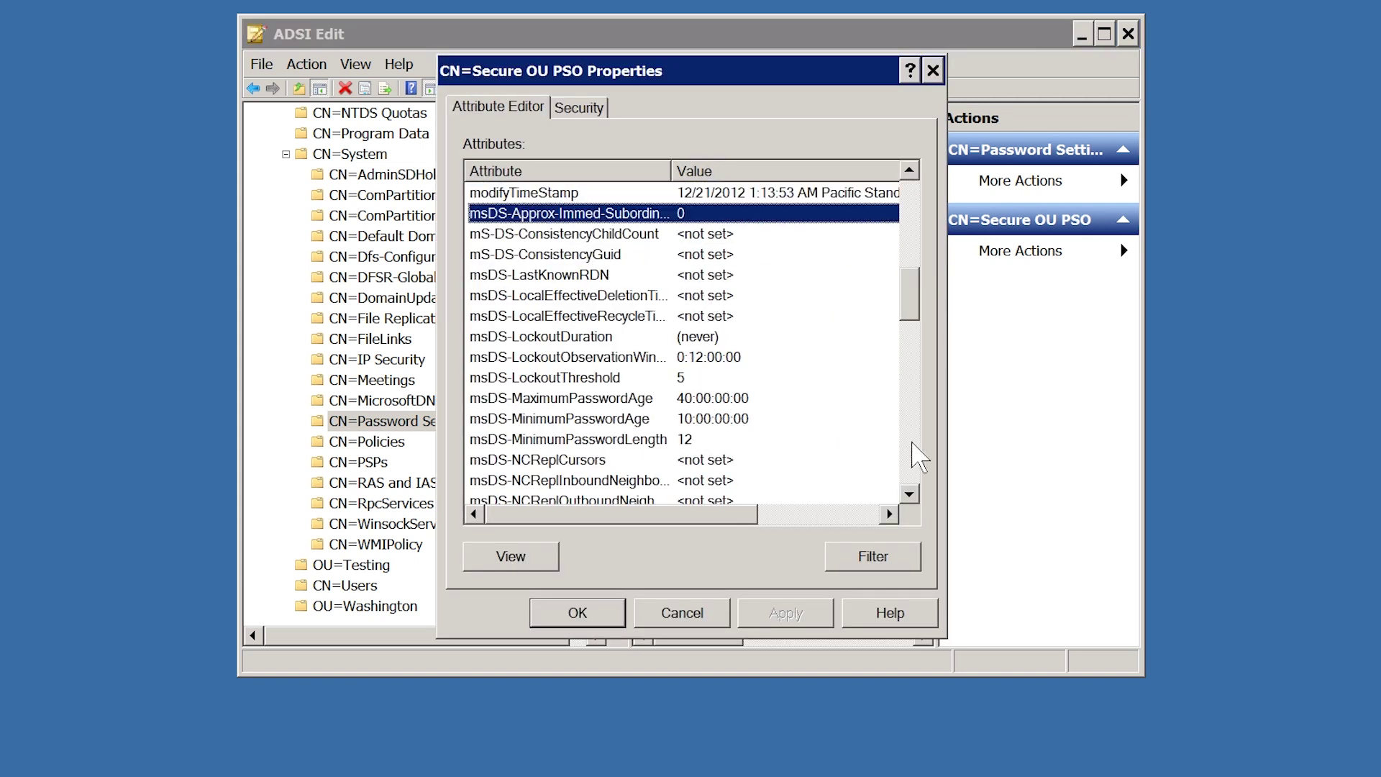
pyautogui.click(915, 455)
pyautogui.click(495, 341)
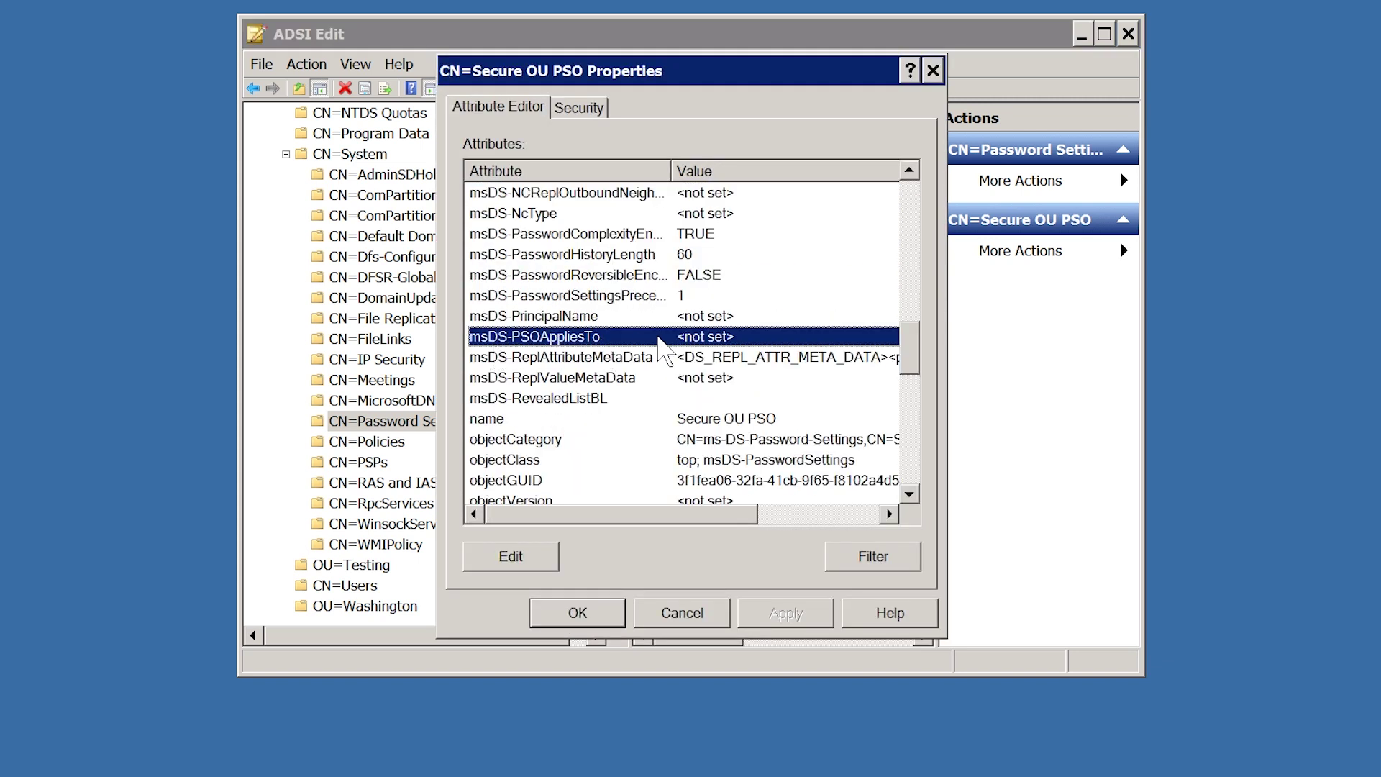
# - Add SecureShadowGroup as a Windows account to the msDS-PSOAppliesTo attribute and save the PSO's properties
pyautogui.doubleClick(698, 337)
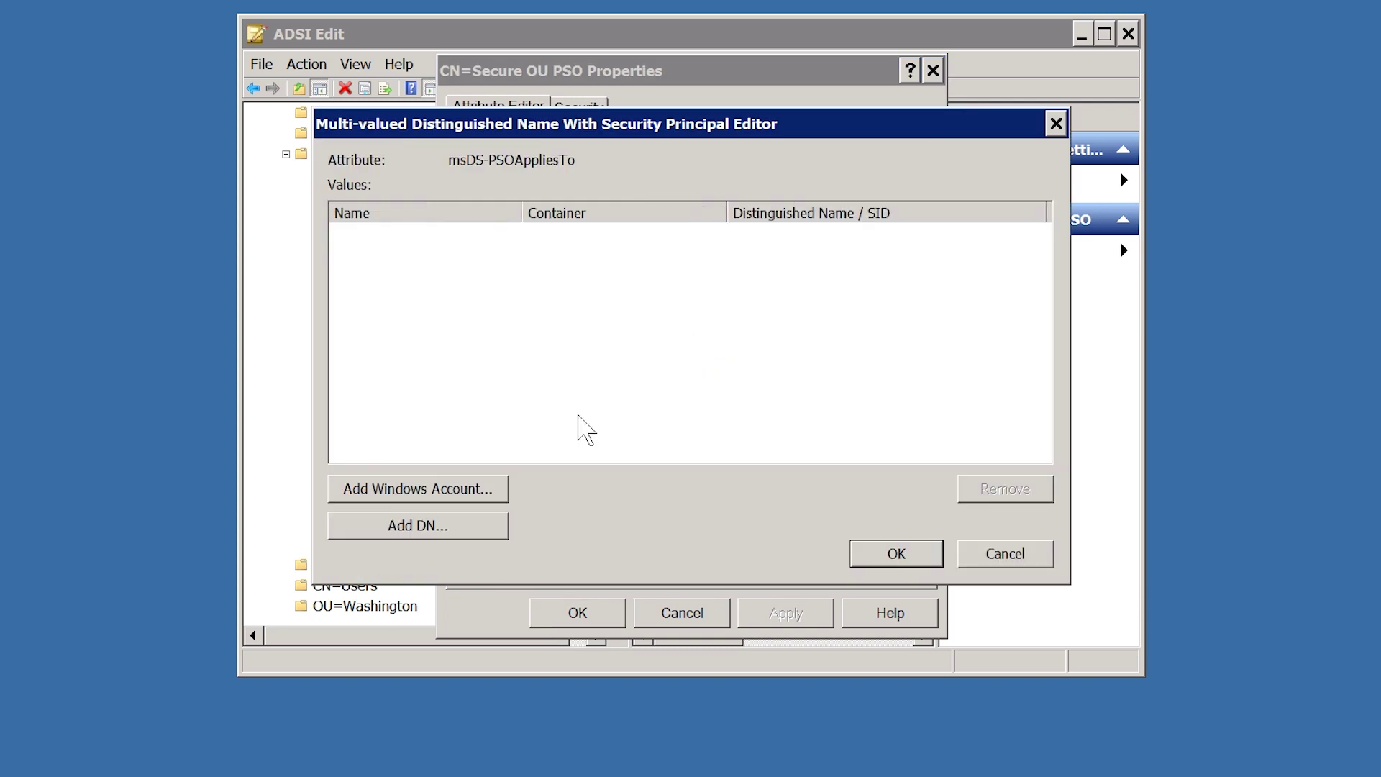
pyautogui.click(494, 487)
pyautogui.write('SecureShad')
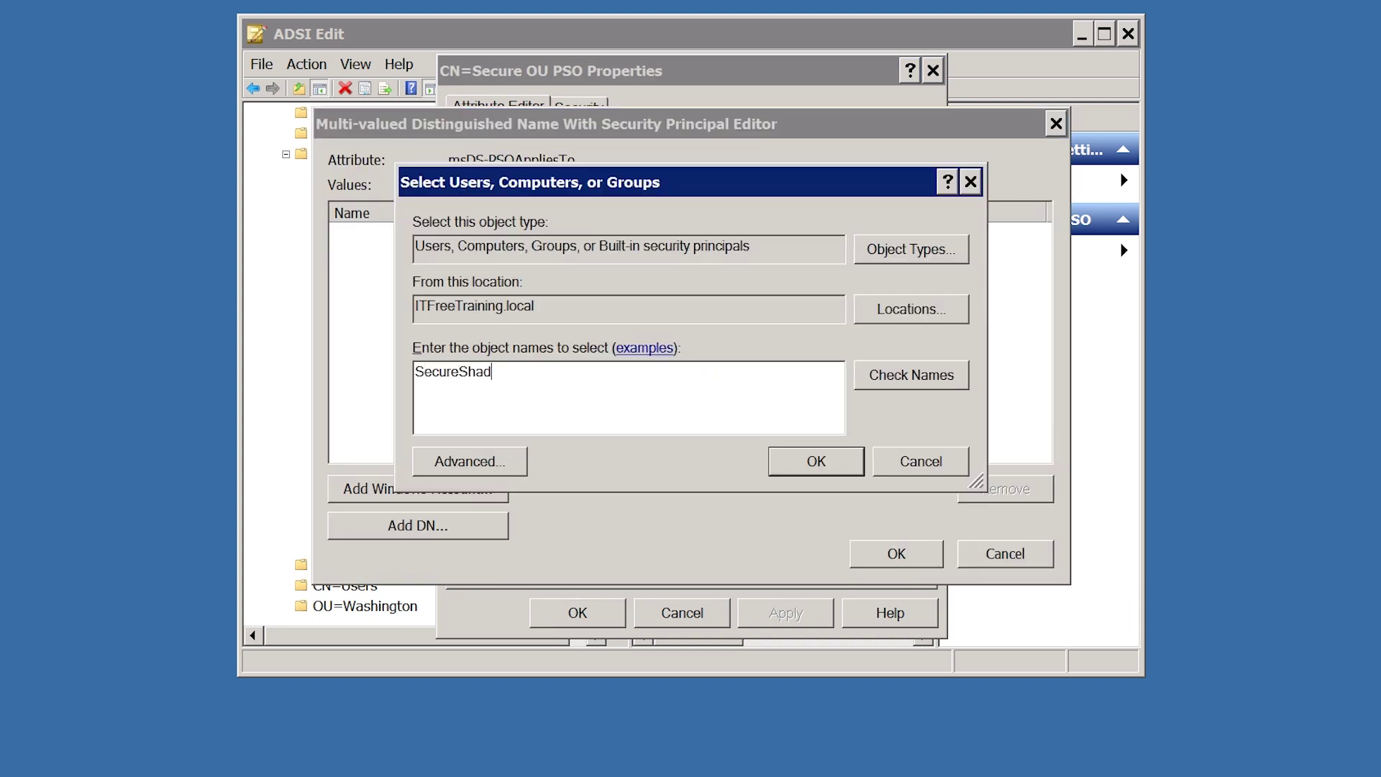
pyautogui.write('owGroup')
pyautogui.press('Return')
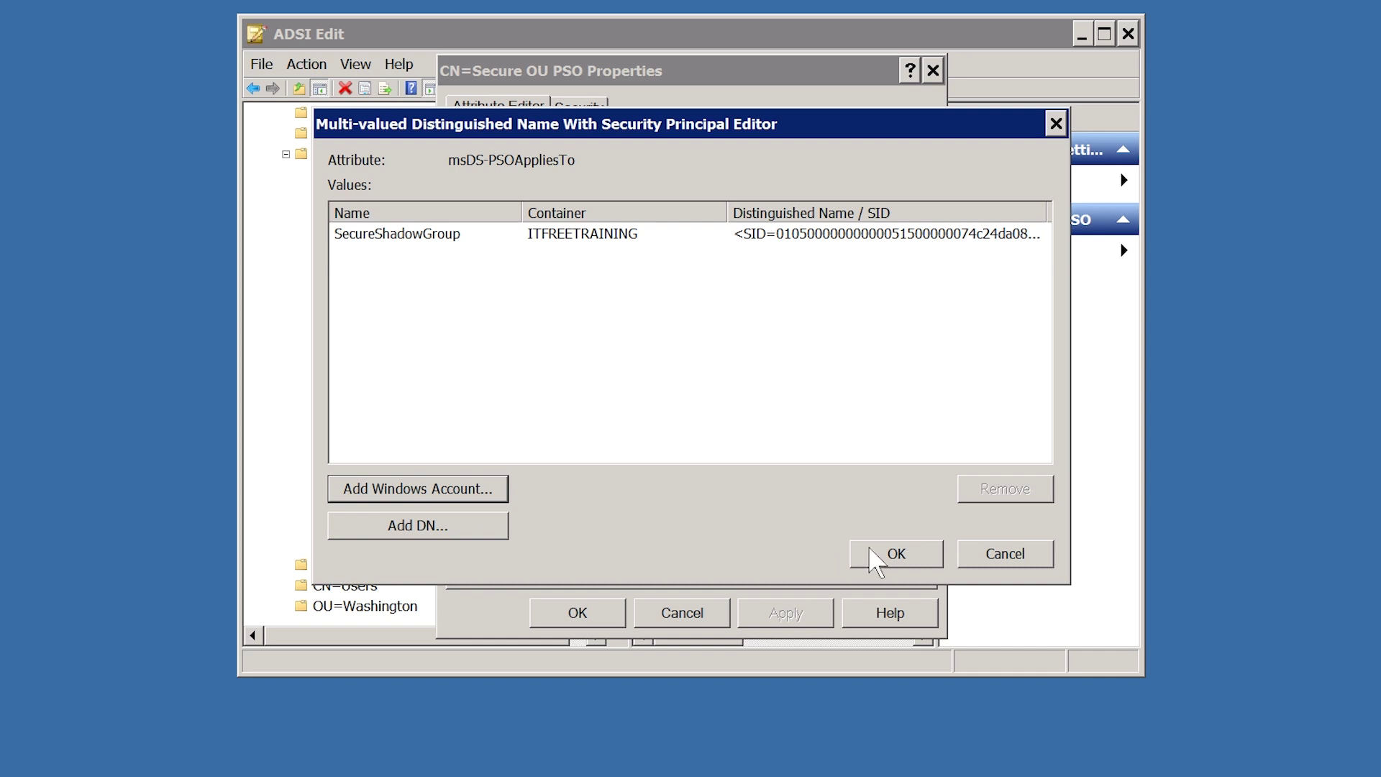
pyautogui.click(886, 556)
pyautogui.click(613, 613)
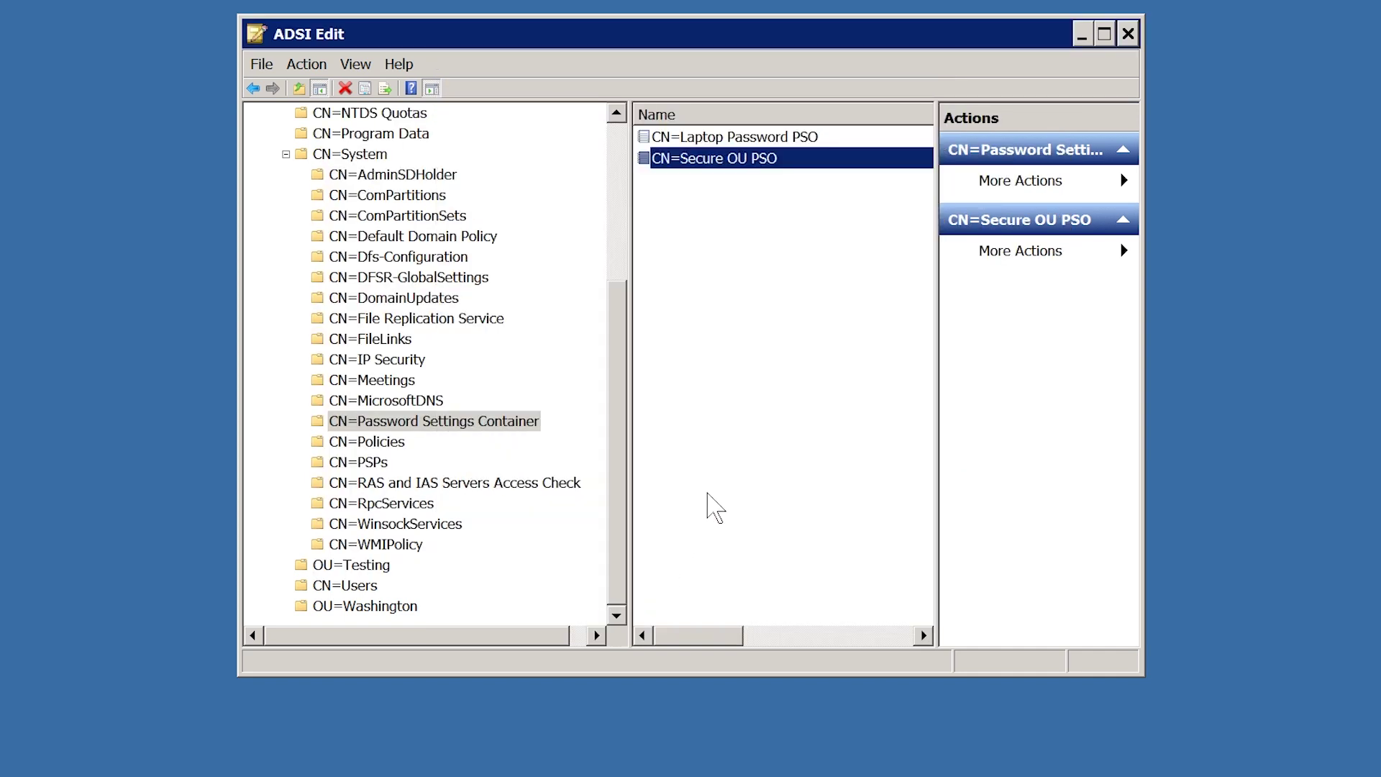